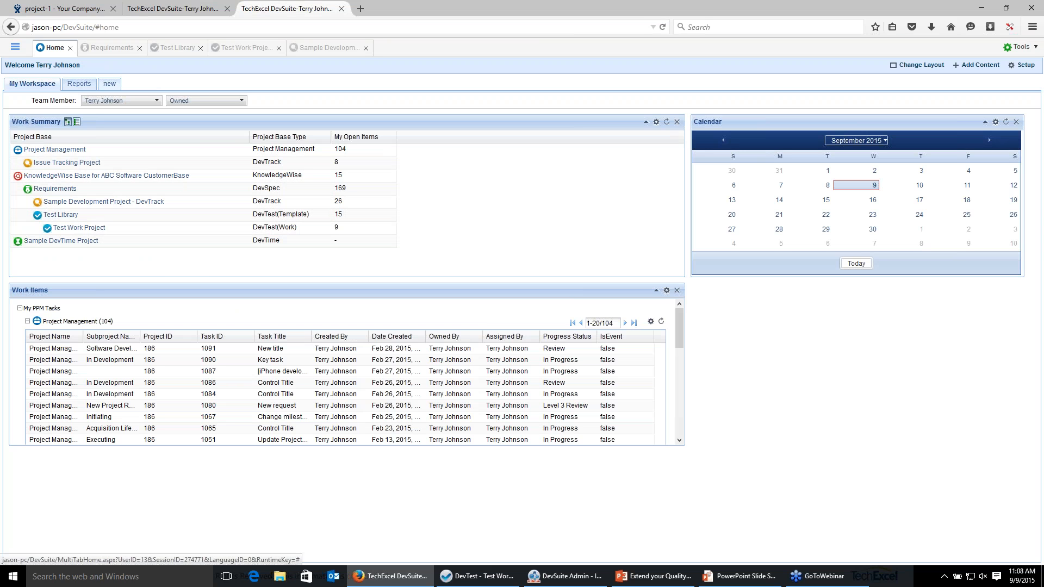
# Open the Reports workspace and examine the report charts.
pyautogui.click(62, 87)
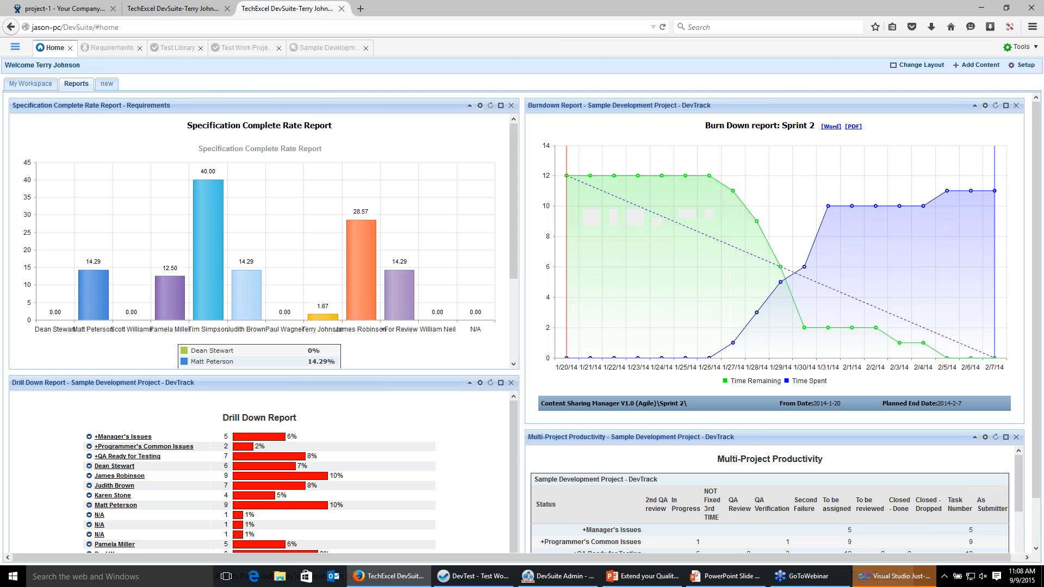
pyautogui.moveTo(215, 187)
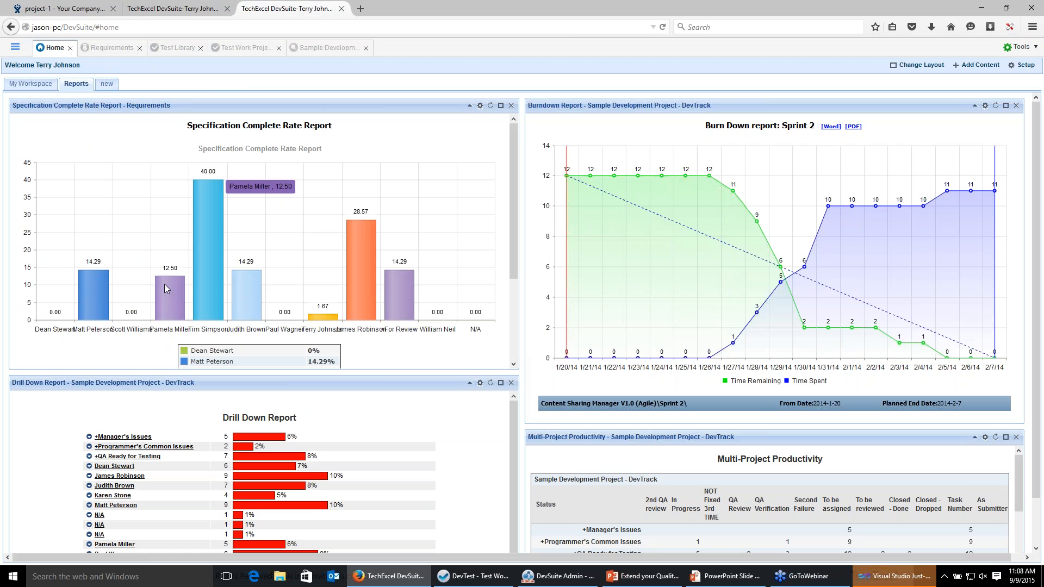
pyautogui.moveTo(159, 288)
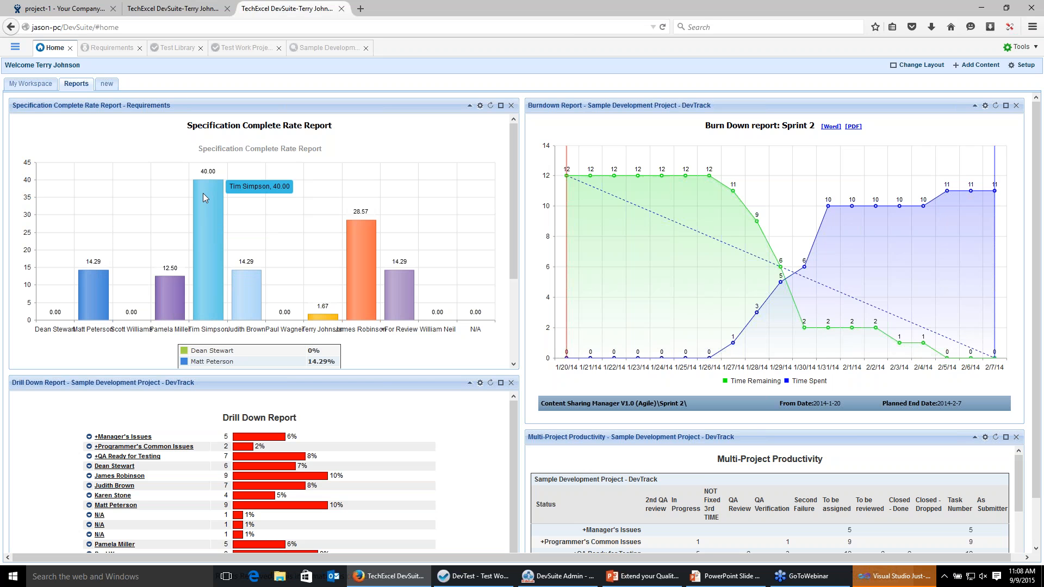
# Open the Requirements project and view the linked test template Client Subversion Integrations of the requirement list.
pyautogui.click(116, 53)
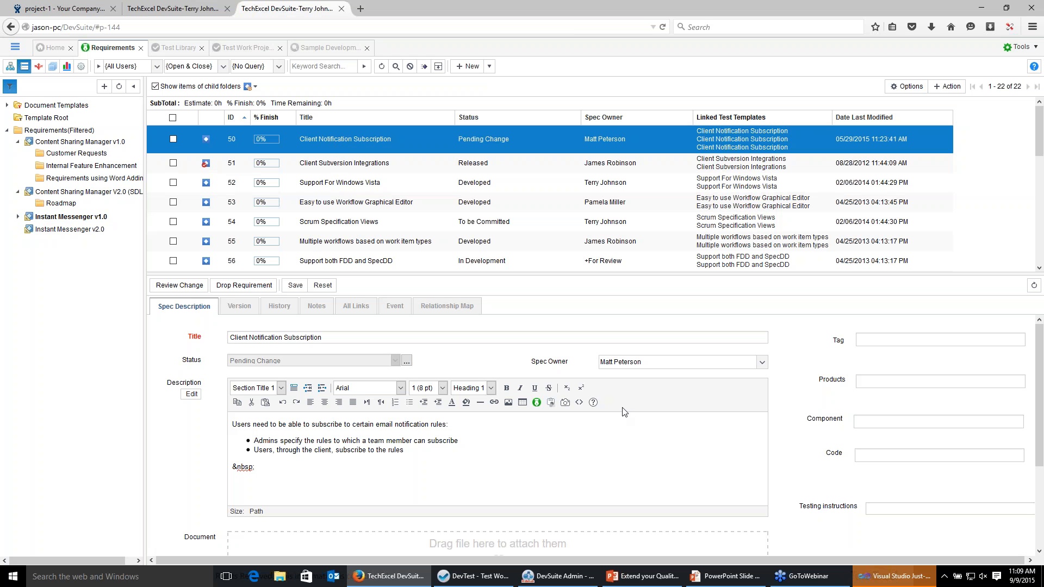
pyautogui.moveTo(569, 274); pyautogui.dragTo(569, 242)
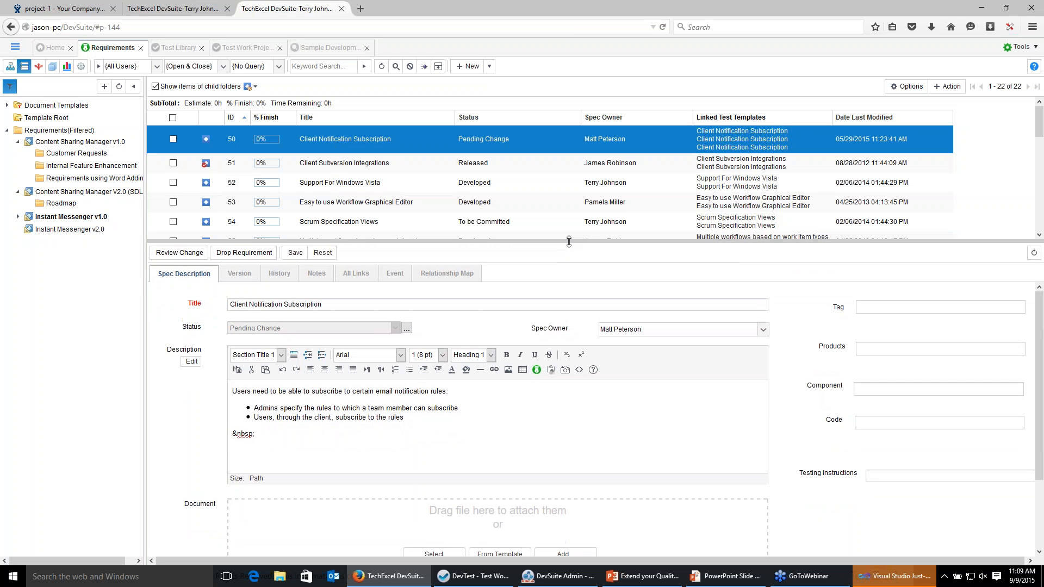
pyautogui.click(737, 159)
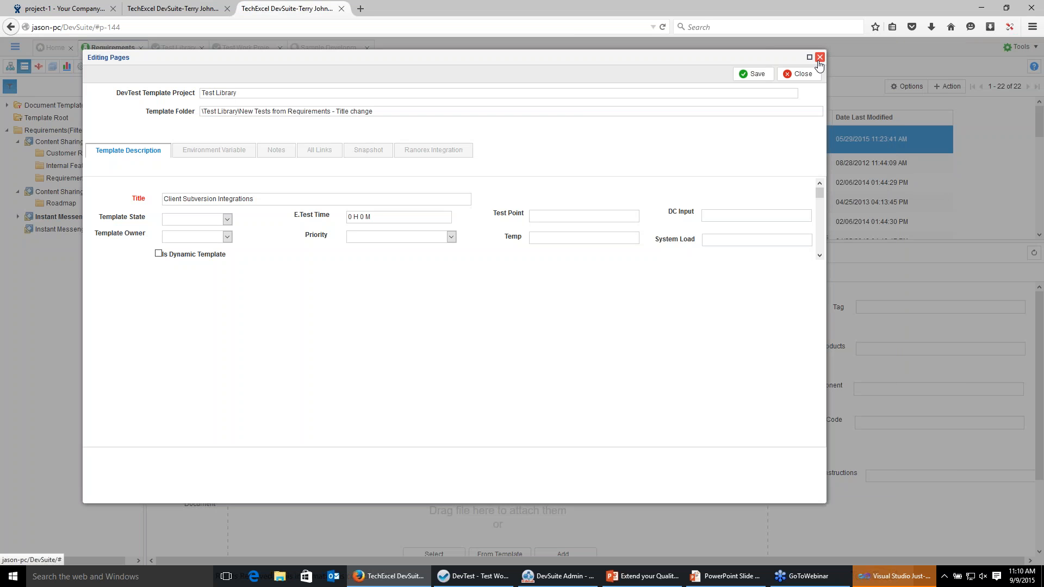
pyautogui.click(819, 57)
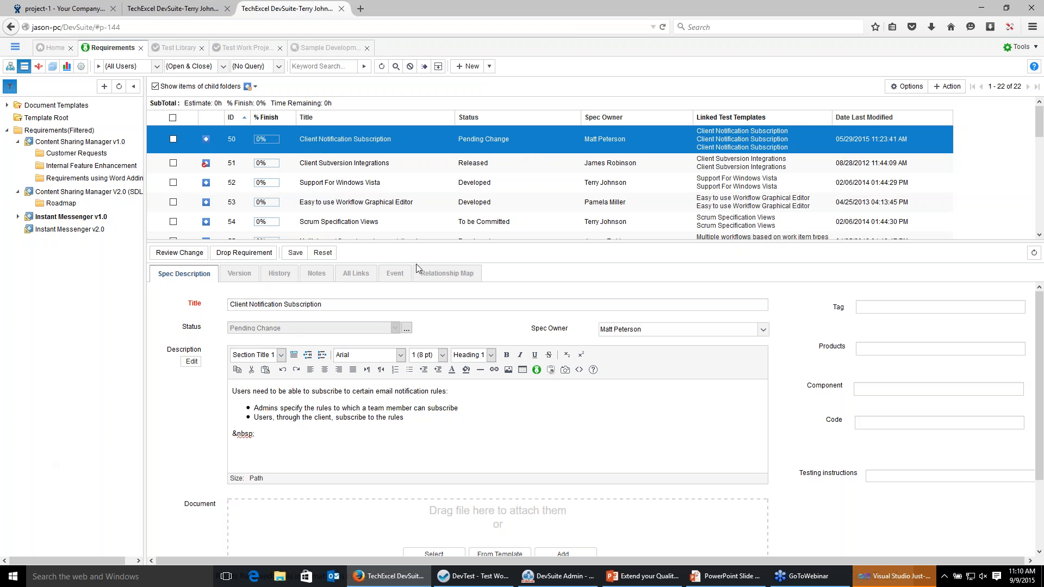
# Examine the Client Notification Subscription requirement's history and its linked items and linked test templates.
pyautogui.click(284, 281)
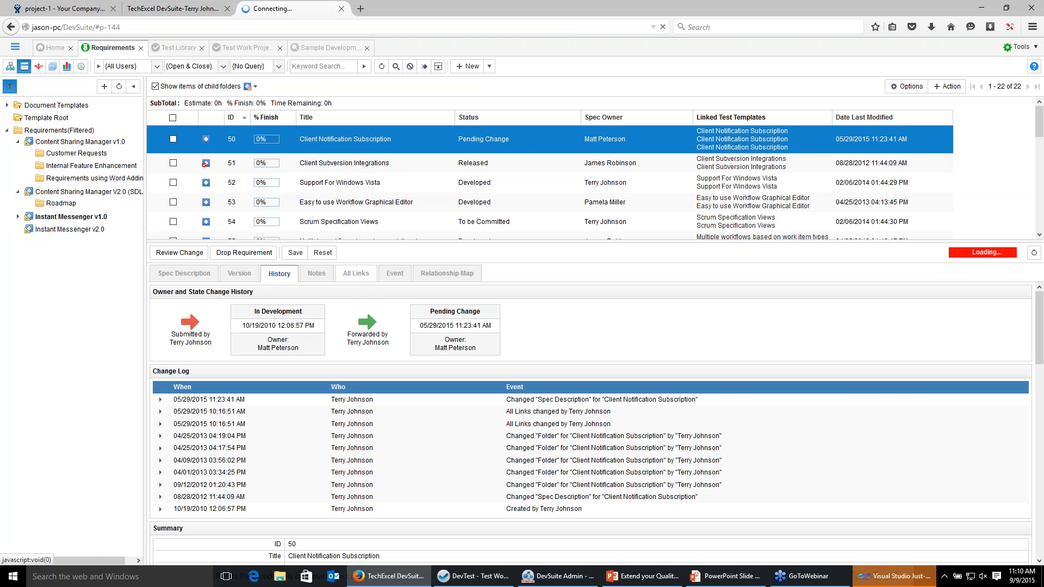
pyautogui.click(355, 274)
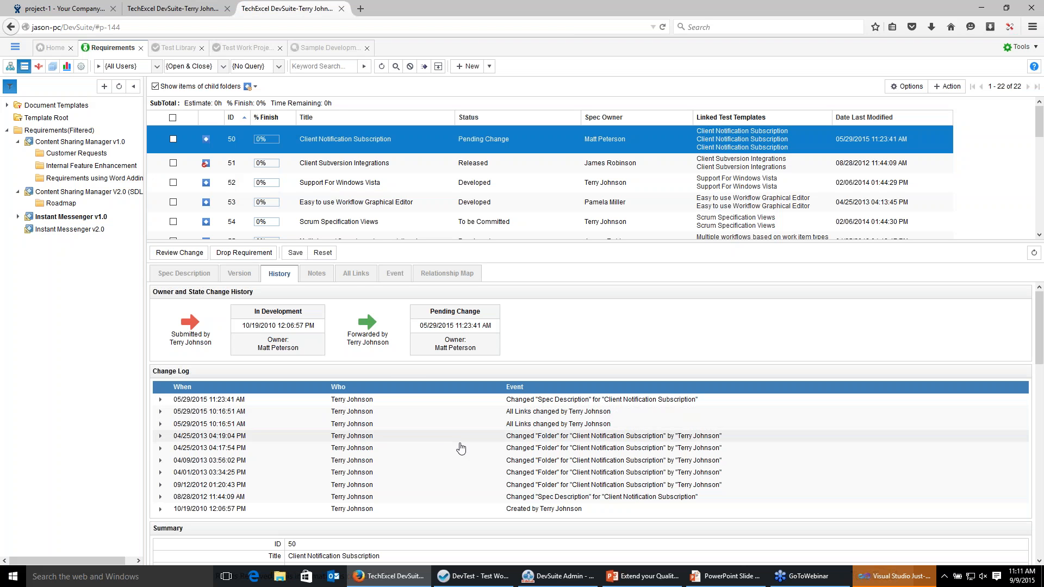
pyautogui.click(357, 274)
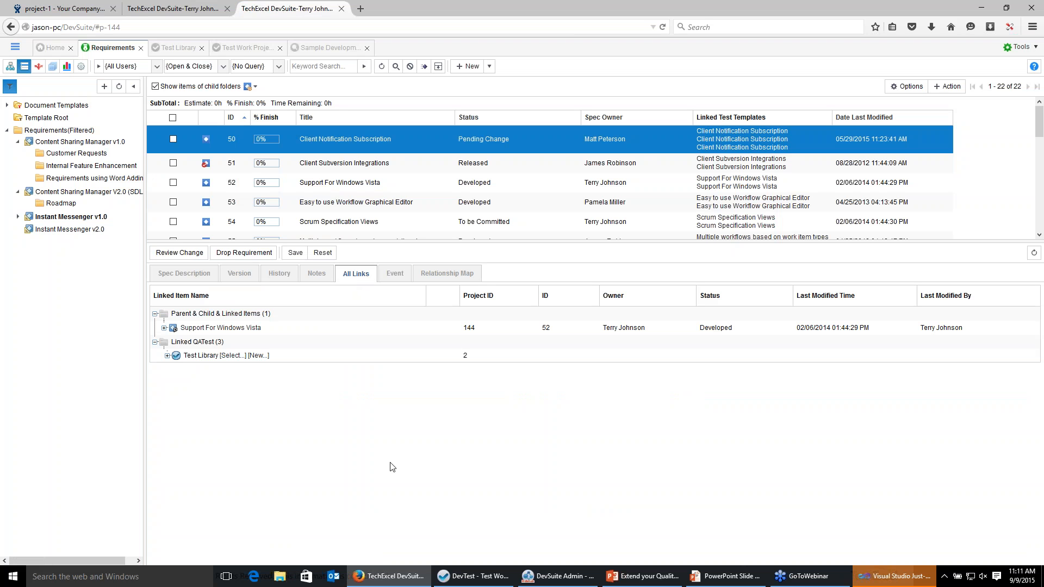
pyautogui.click(167, 355)
pyautogui.click(168, 329)
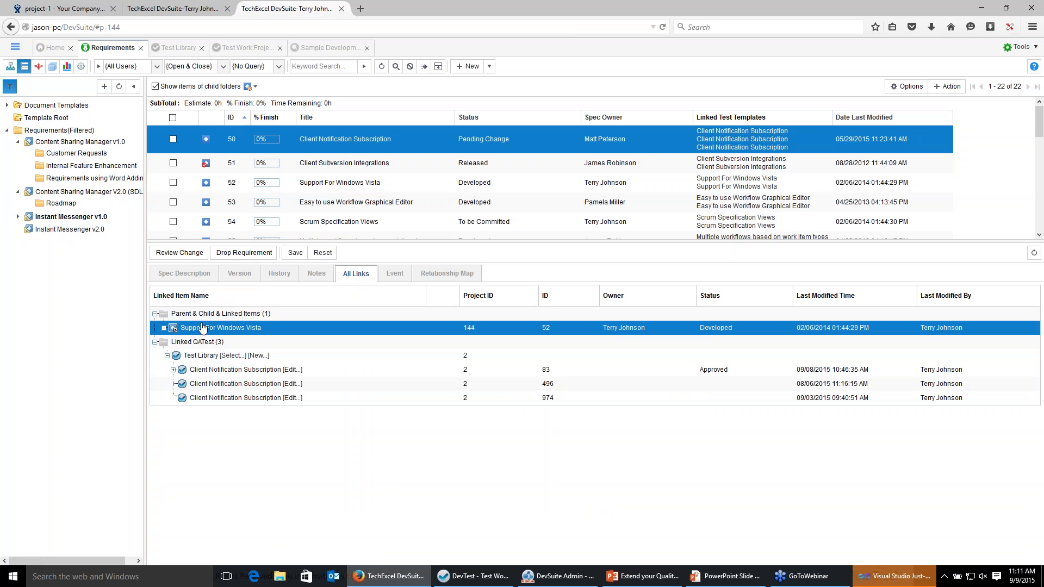
pyautogui.click(173, 371)
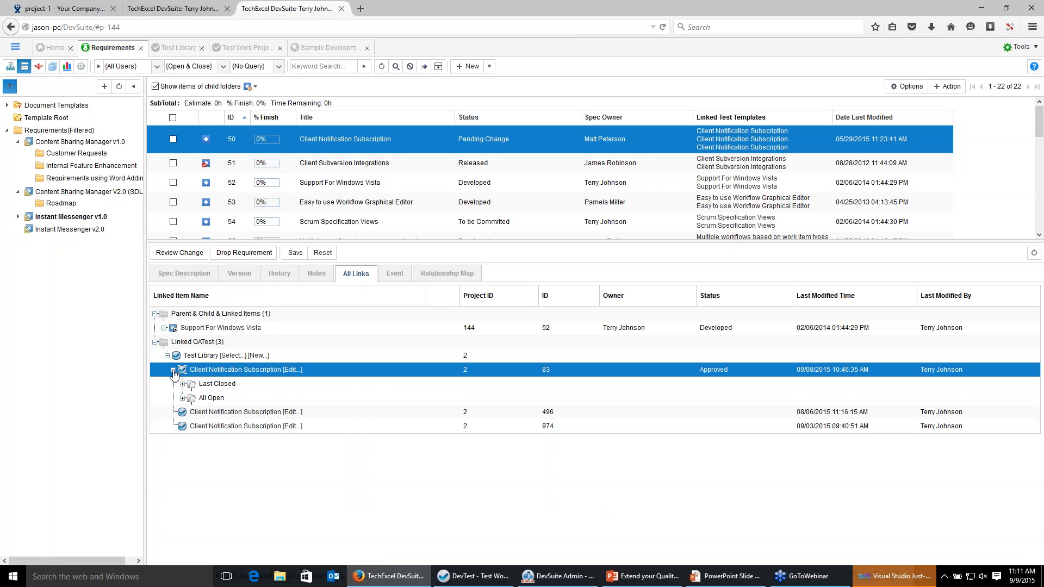
pyautogui.click(183, 399)
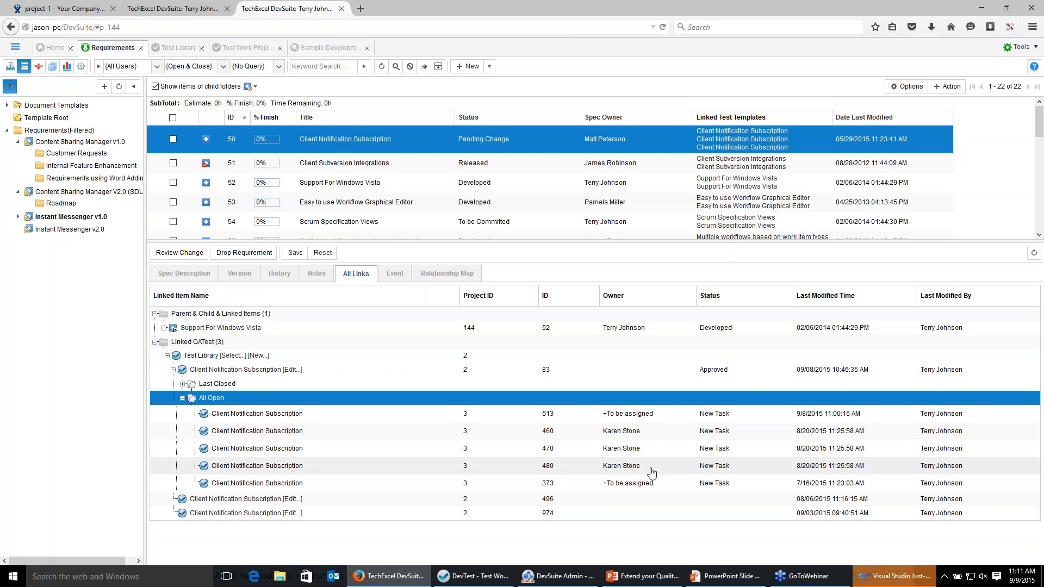
pyautogui.click(182, 398)
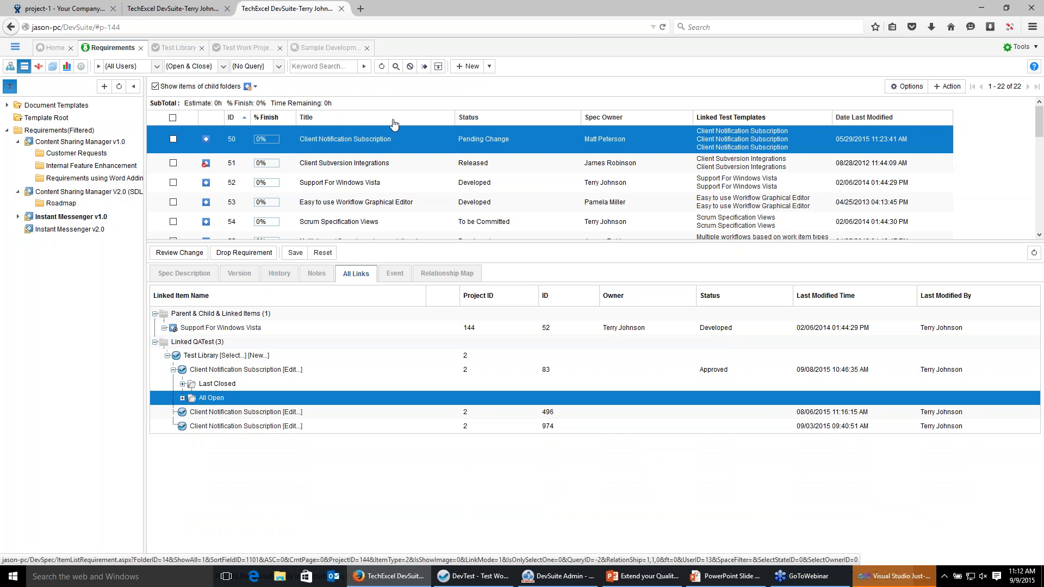
# Create a new spec titled New Requirement with the description "This is a new requirement".
pyautogui.click(470, 66)
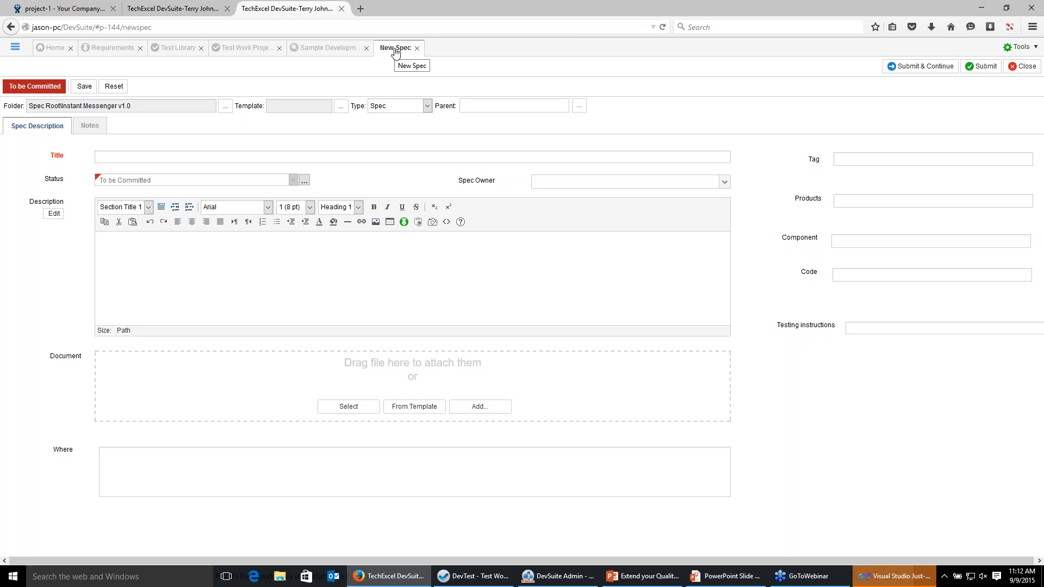
pyautogui.click(340, 54)
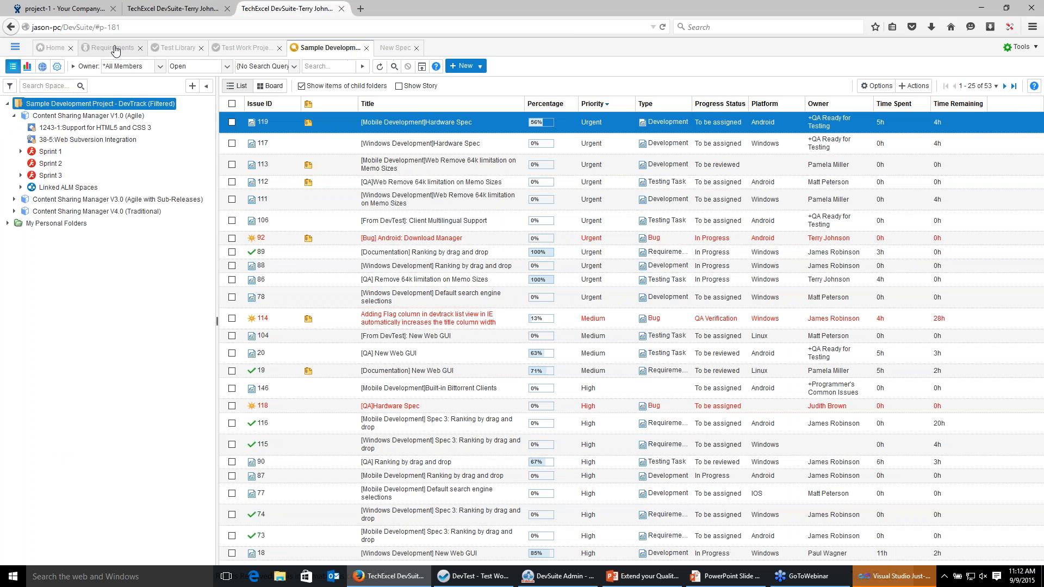
pyautogui.click(114, 47)
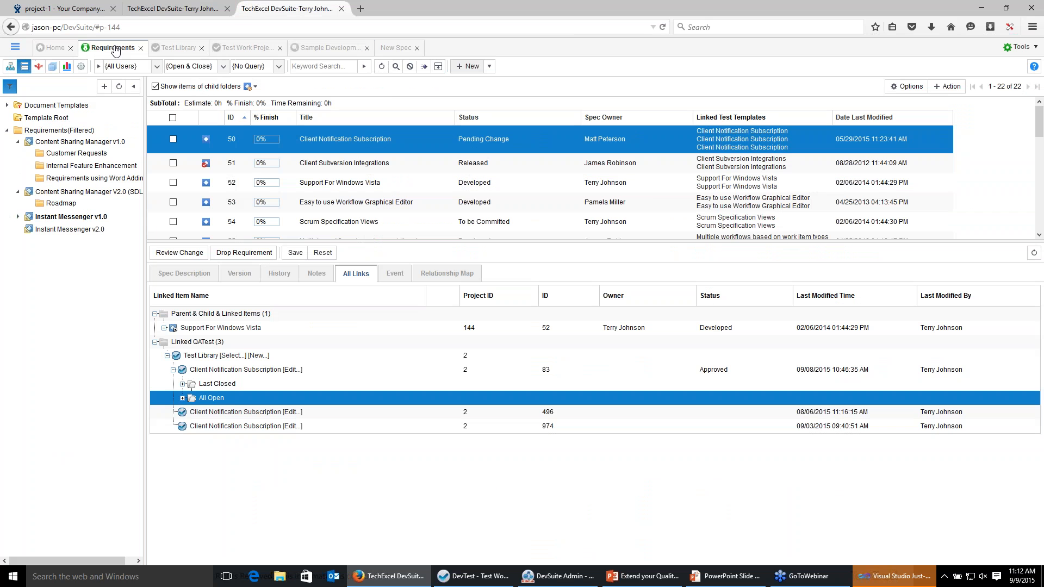
pyautogui.click(192, 275)
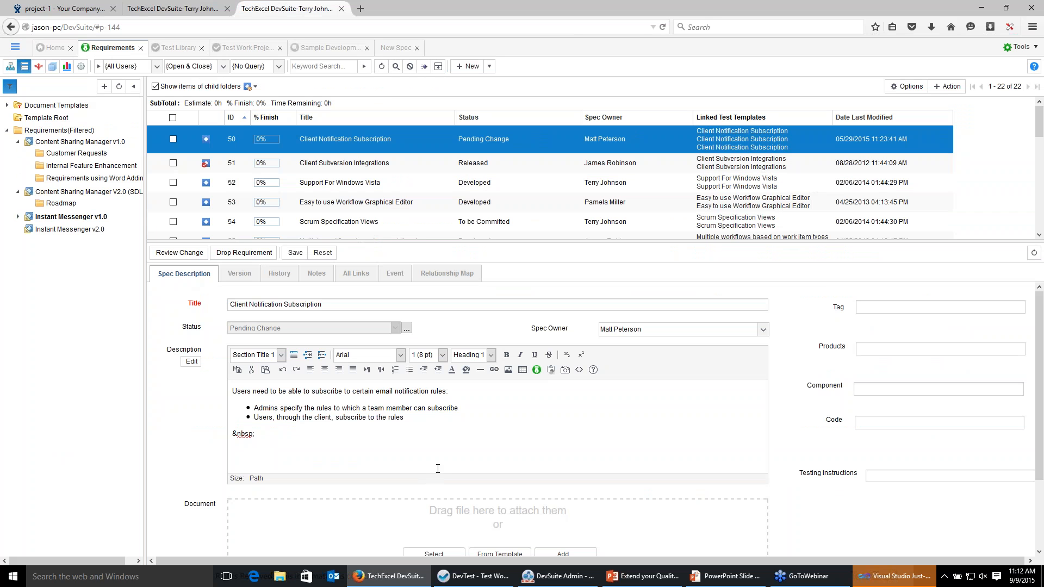
pyautogui.click(402, 49)
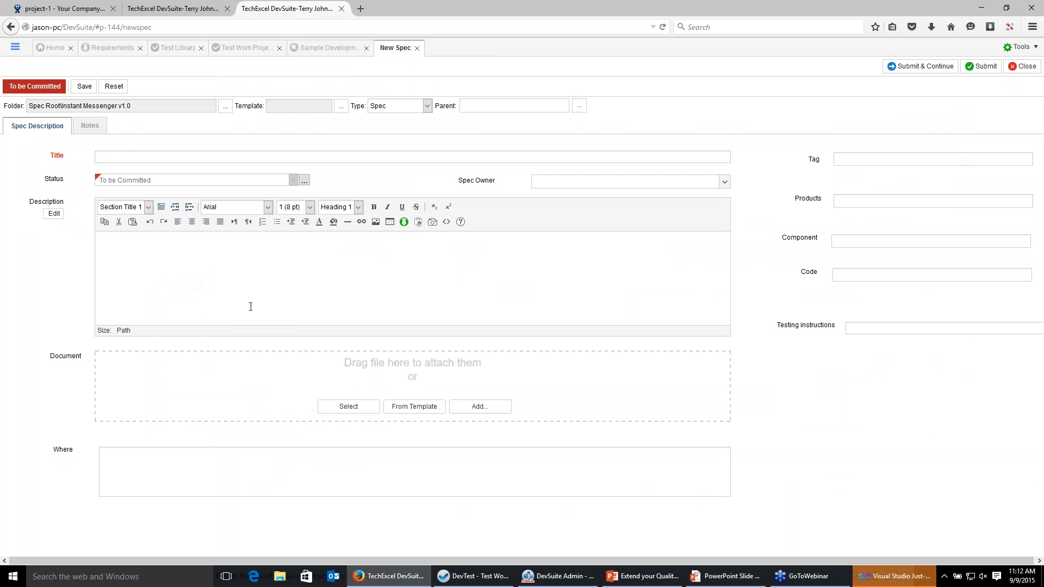
pyautogui.click(184, 158)
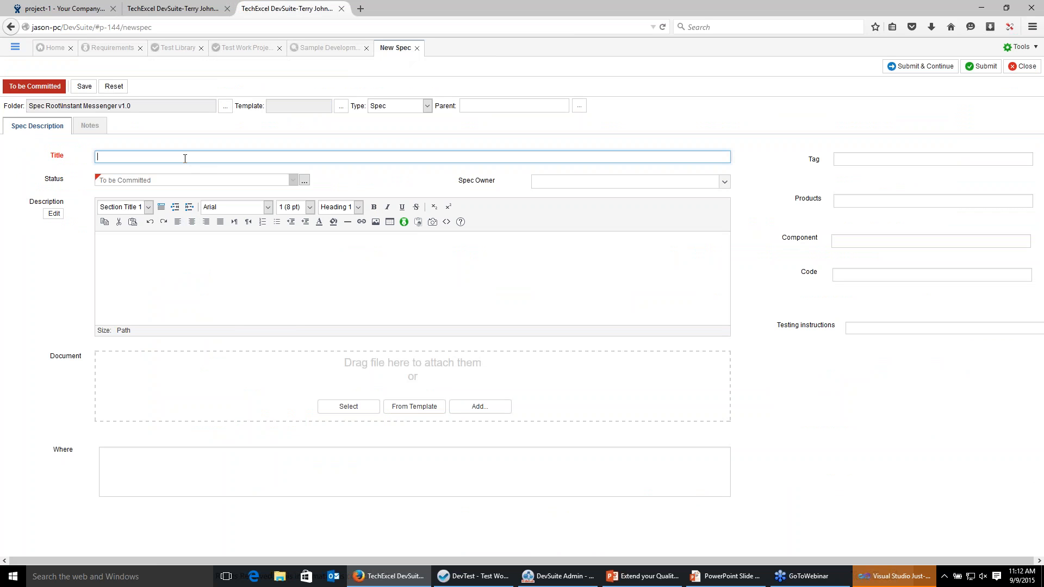
pyautogui.write('New Requirement')
pyautogui.click(197, 252)
pyautogui.write('This ')
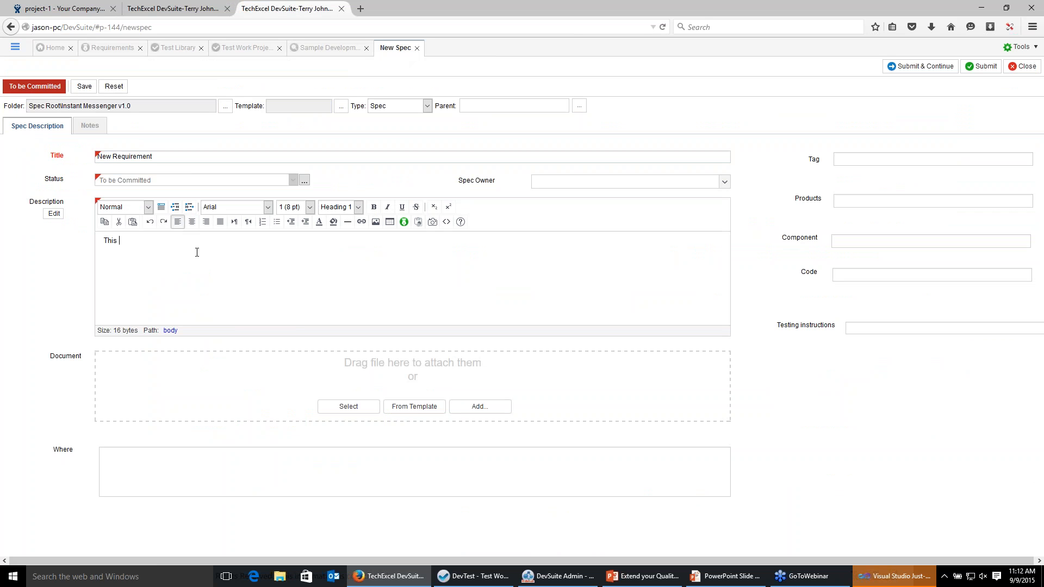
pyautogui.write('is a new requirement')
pyautogui.click(573, 188)
pyautogui.click(553, 287)
pyautogui.click(981, 67)
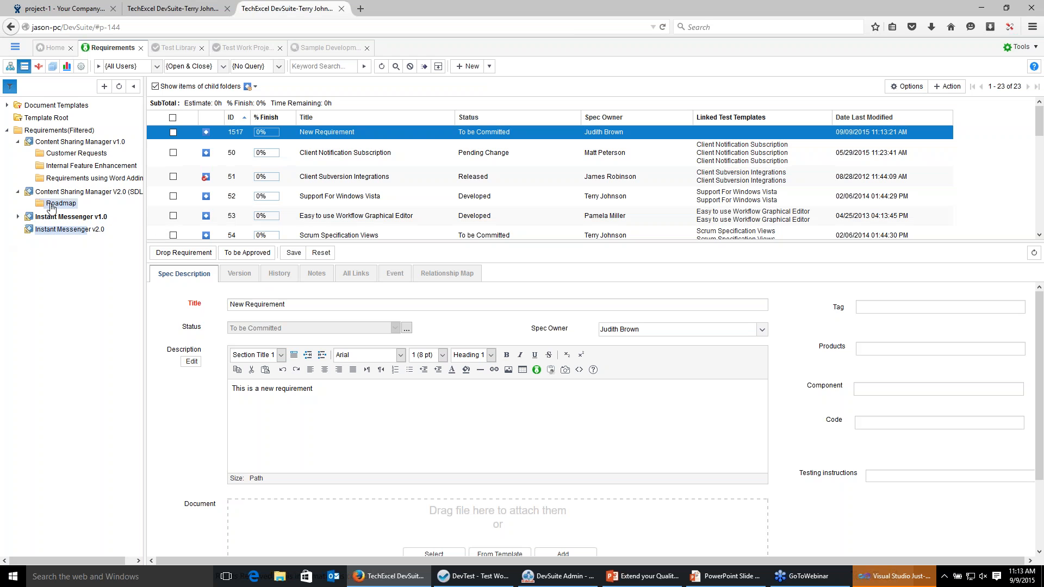
pyautogui.rightClick(50, 220)
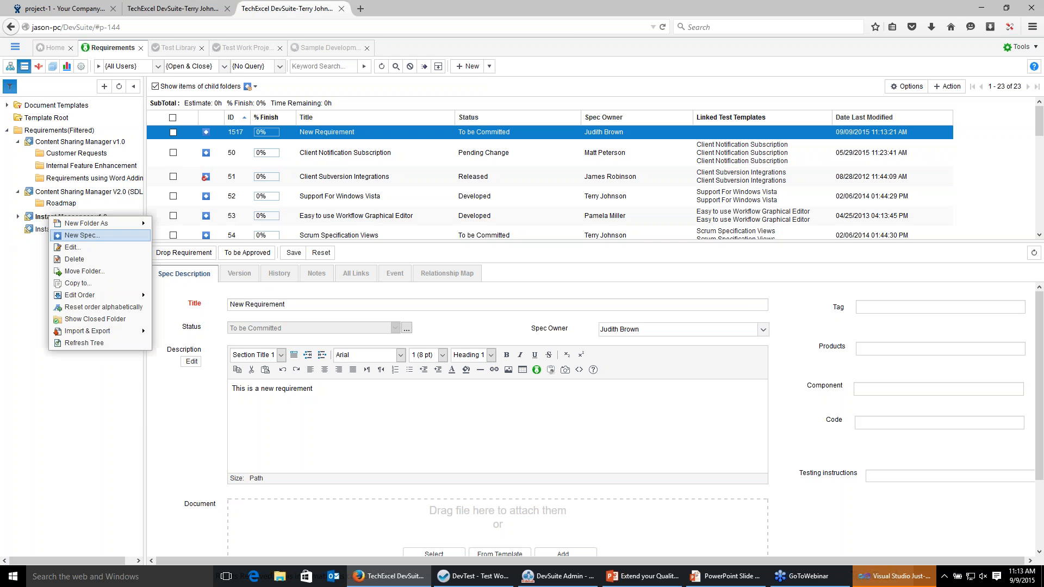
pyautogui.moveTo(87, 331)
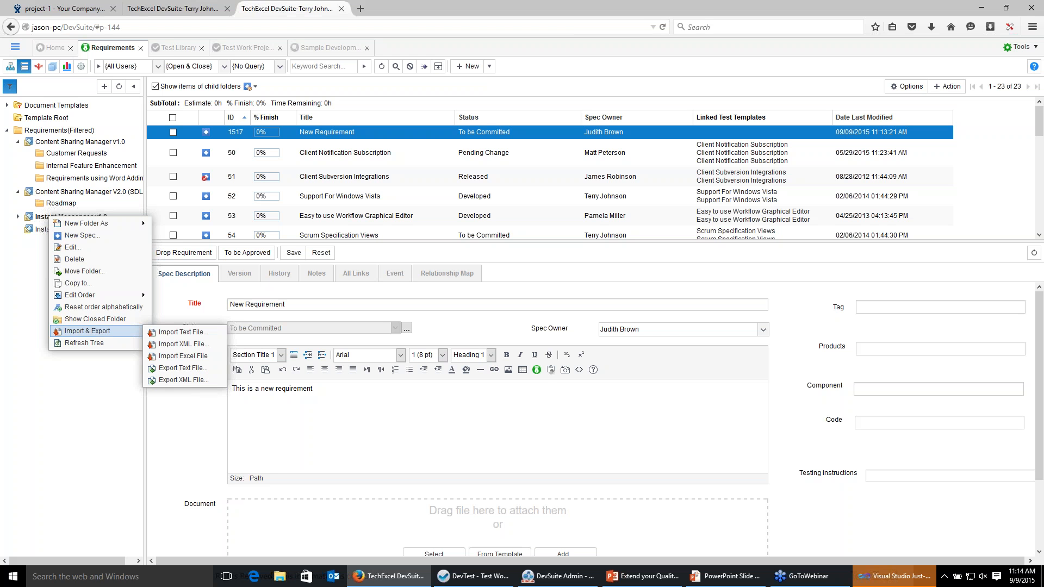
pyautogui.click(2, 318)
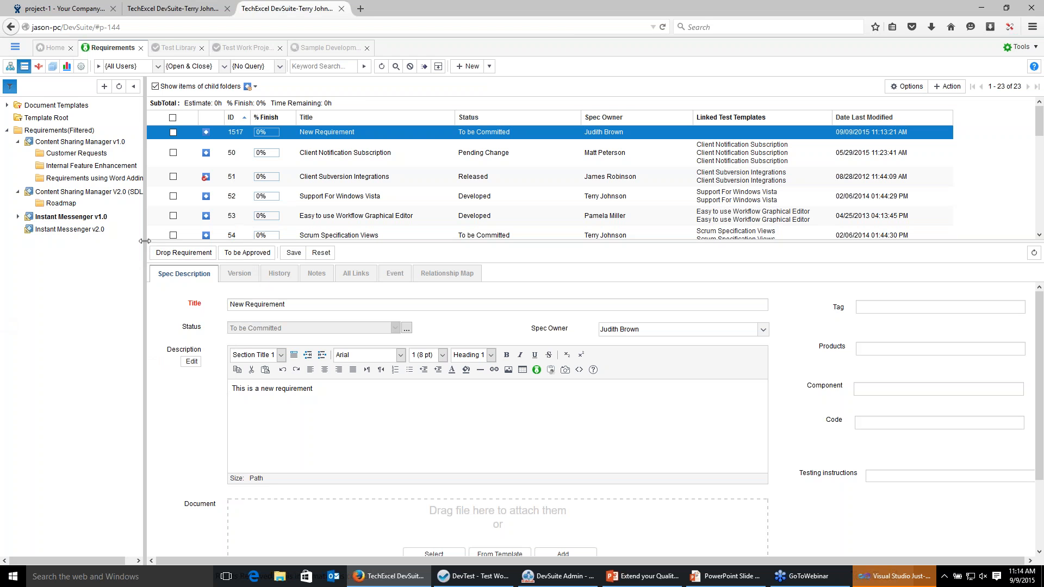
# Create a folder named New Requirements for Webinar under Business Application in the Test Library.
pyautogui.click(163, 50)
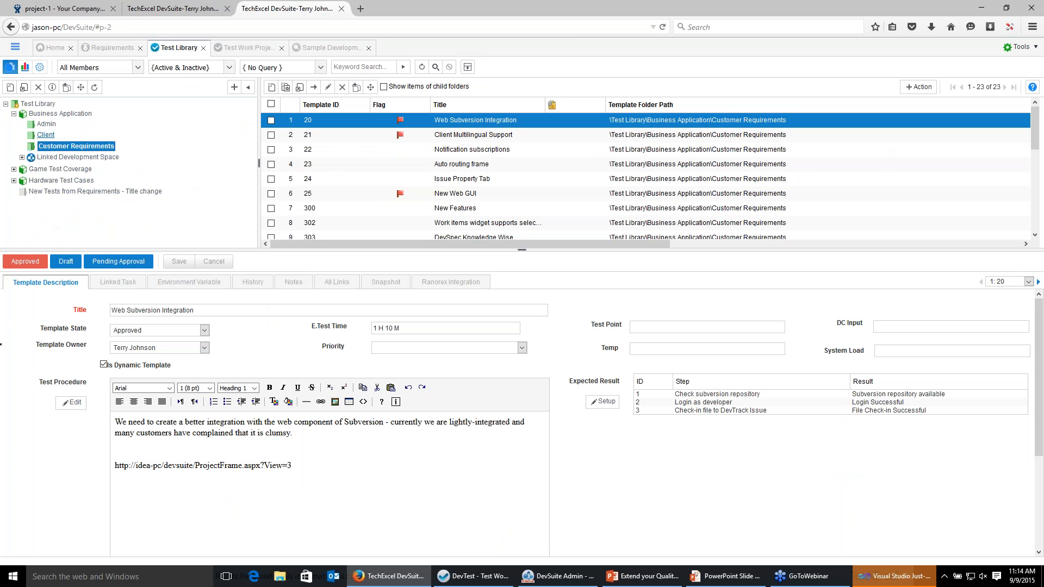
pyautogui.rightClick(44, 117)
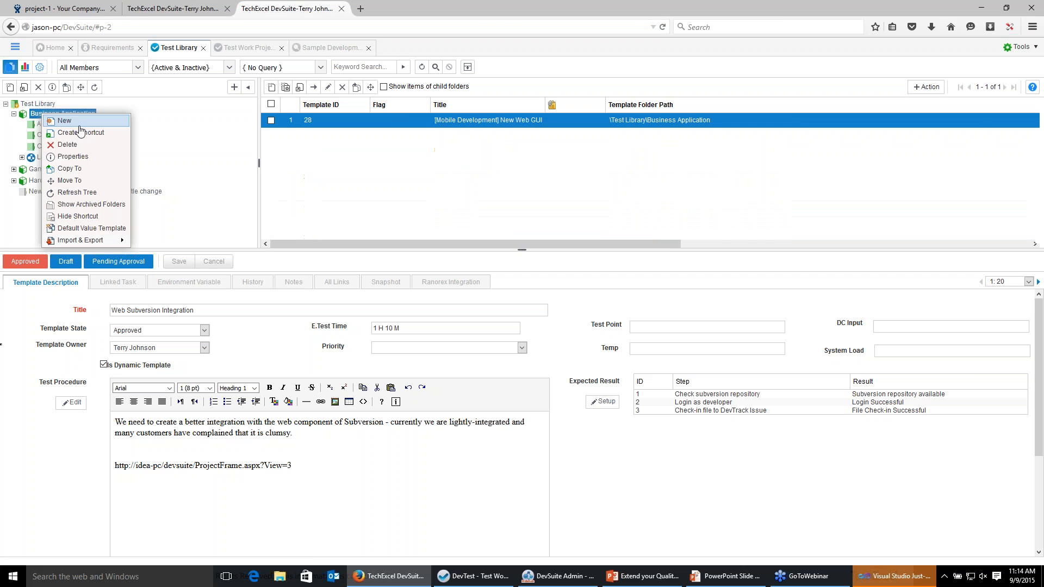
pyautogui.click(106, 123)
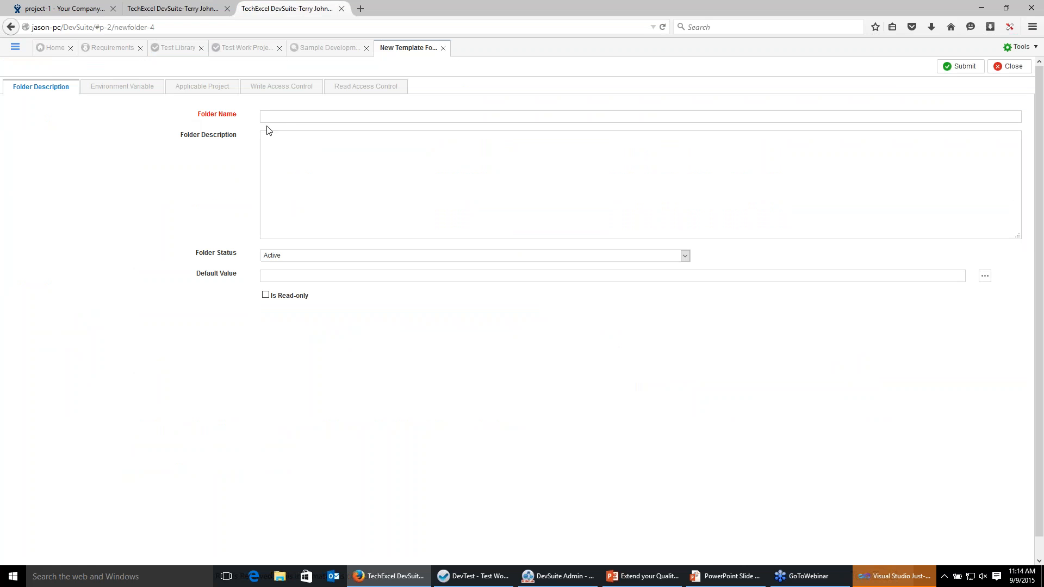
pyautogui.write('New Requirements fro')
pyautogui.write(' Webinar')
pyautogui.click(974, 67)
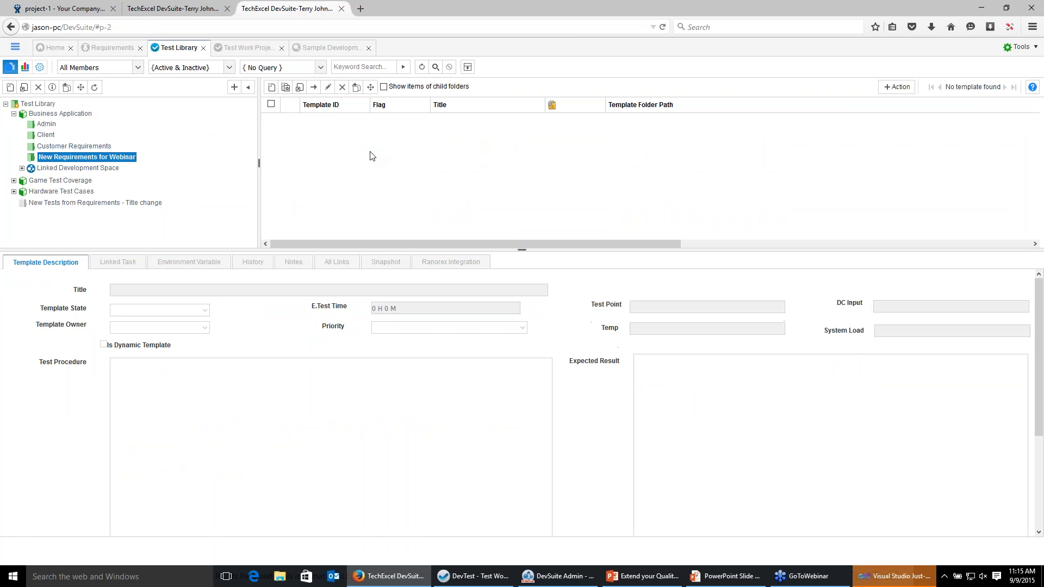
# Generate test templates in the new folder from all requirements in Instant Messenger v1.0.
pyautogui.click(286, 88)
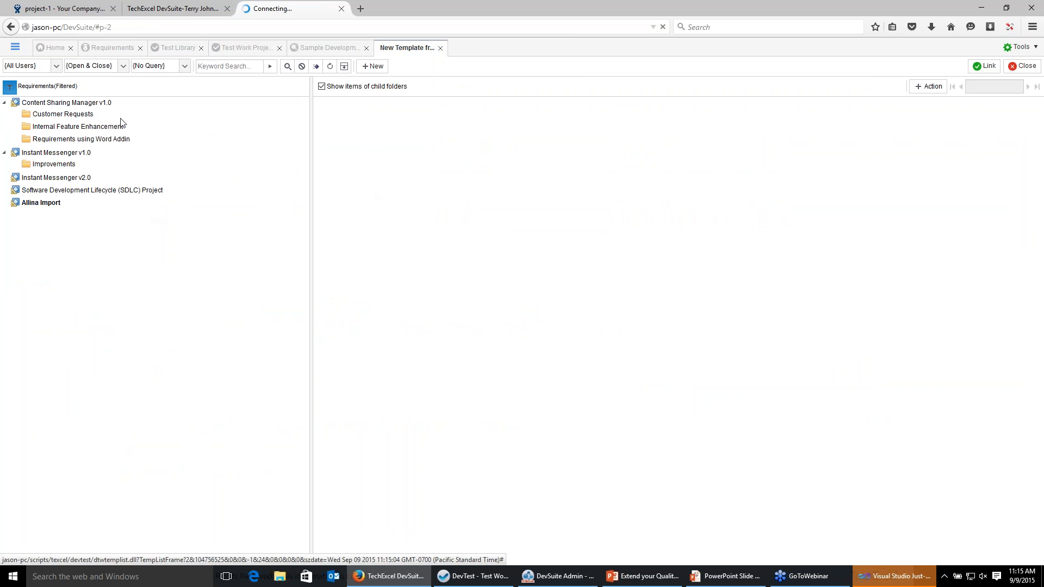
pyautogui.click(60, 153)
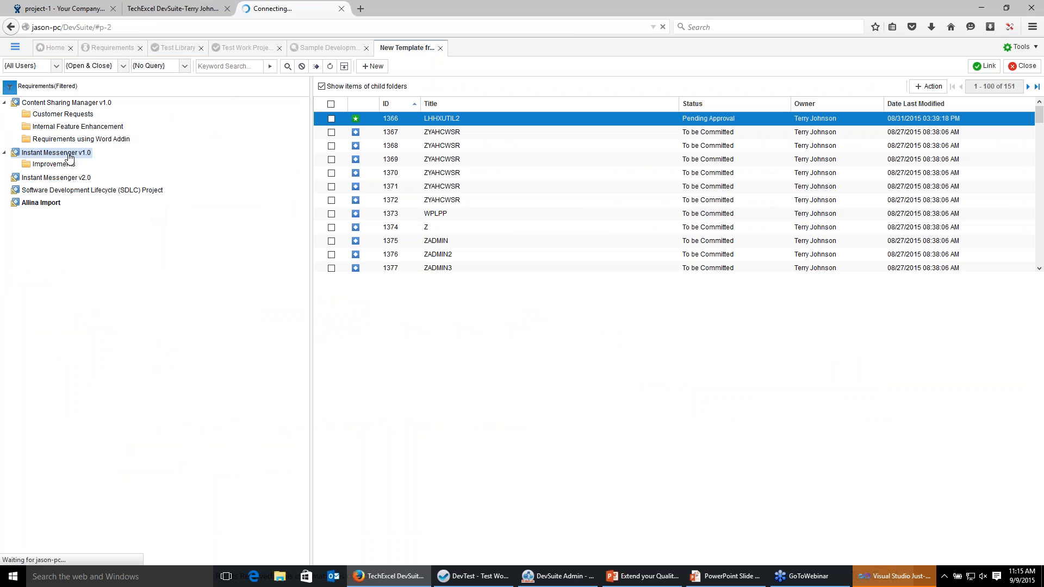
pyautogui.click(329, 104)
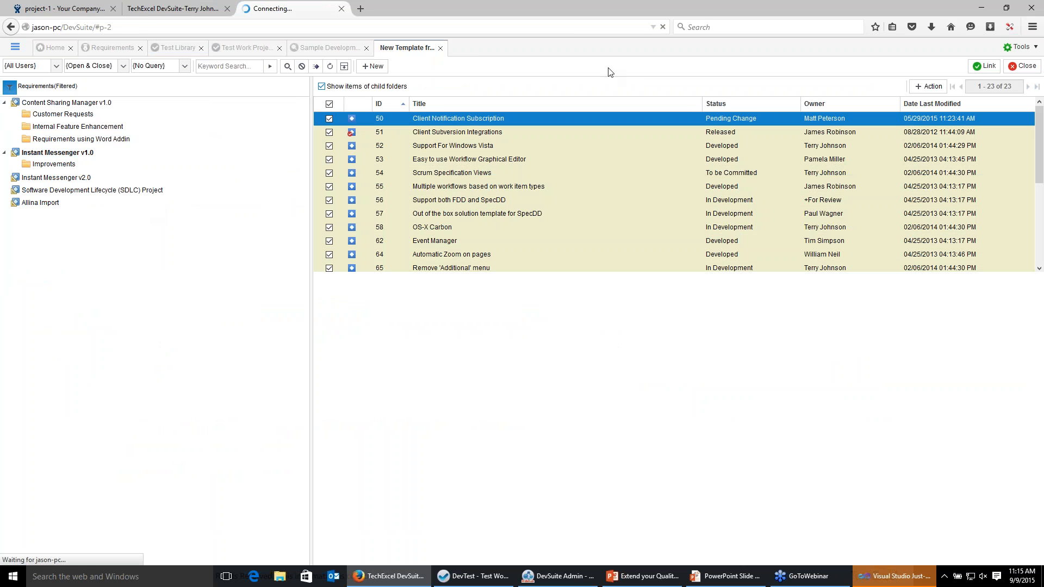
pyautogui.click(984, 67)
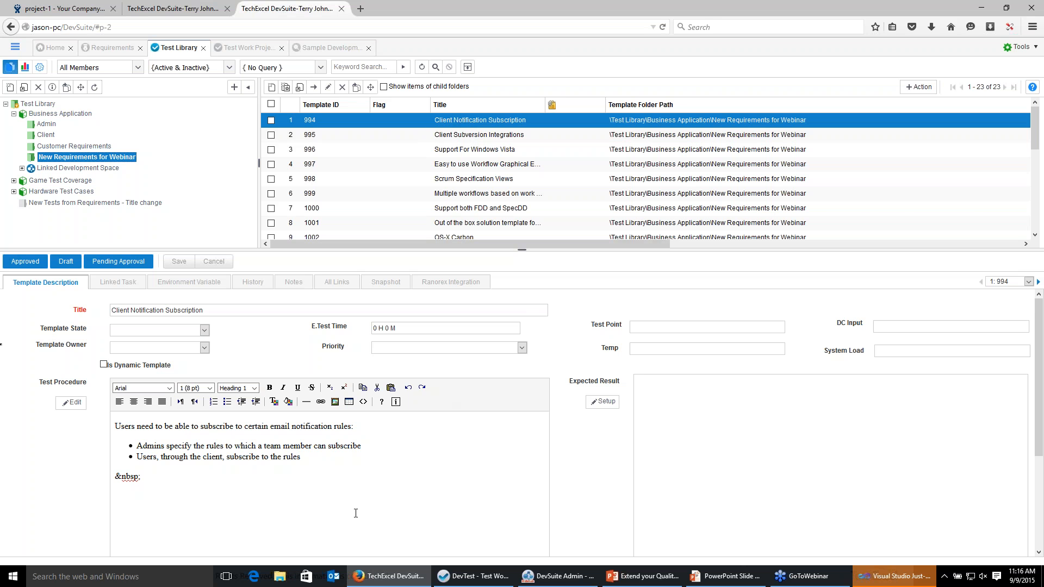
pyautogui.click(204, 330)
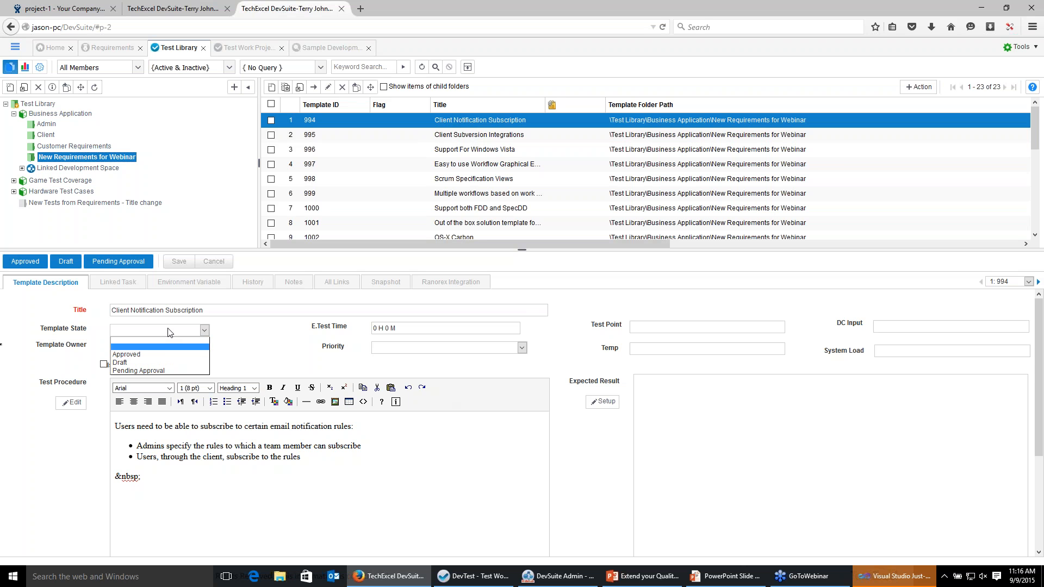
pyautogui.click(163, 354)
pyautogui.click(204, 348)
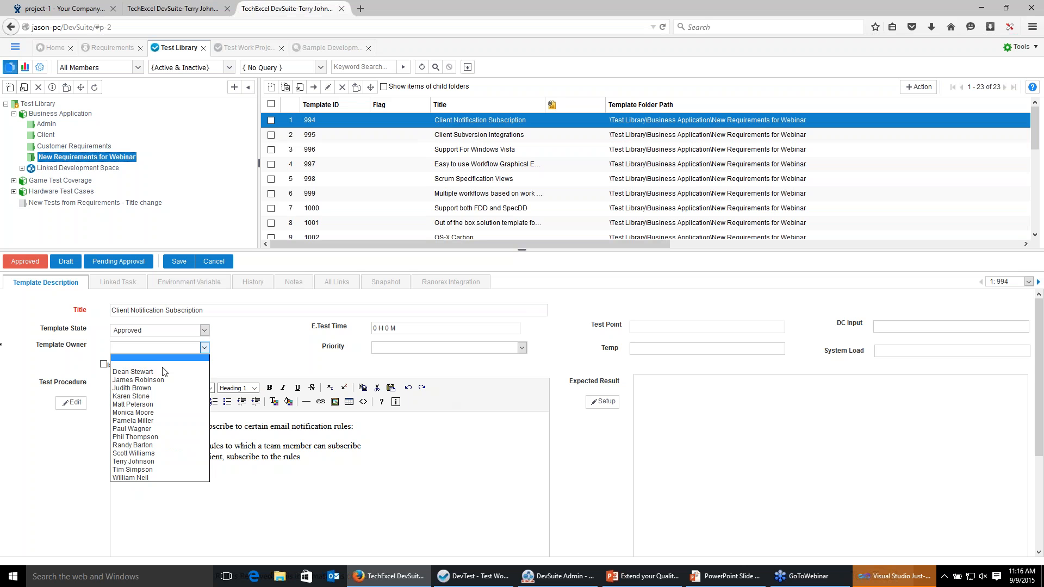
pyautogui.click(163, 380)
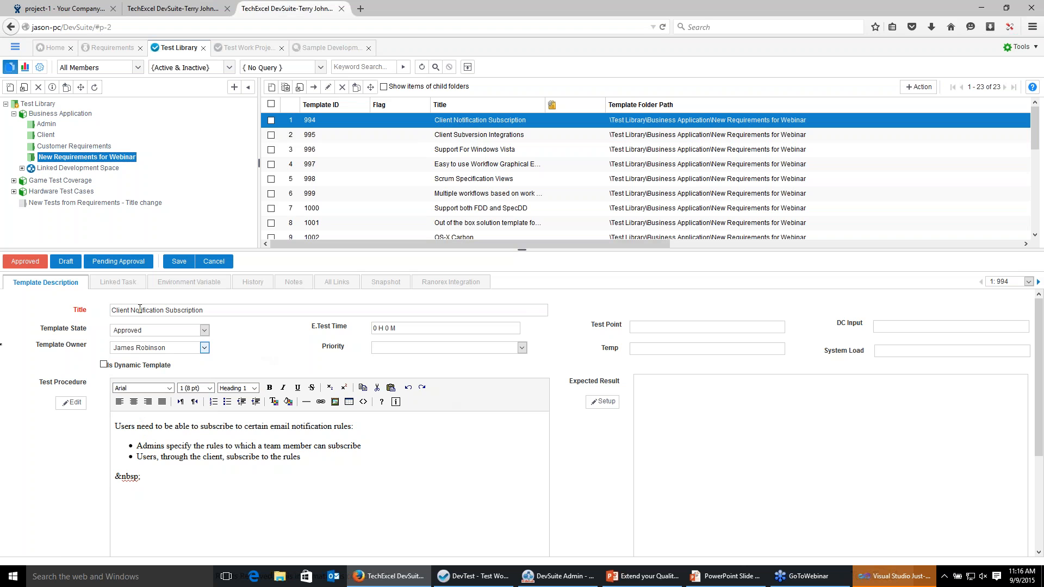
pyautogui.click(177, 264)
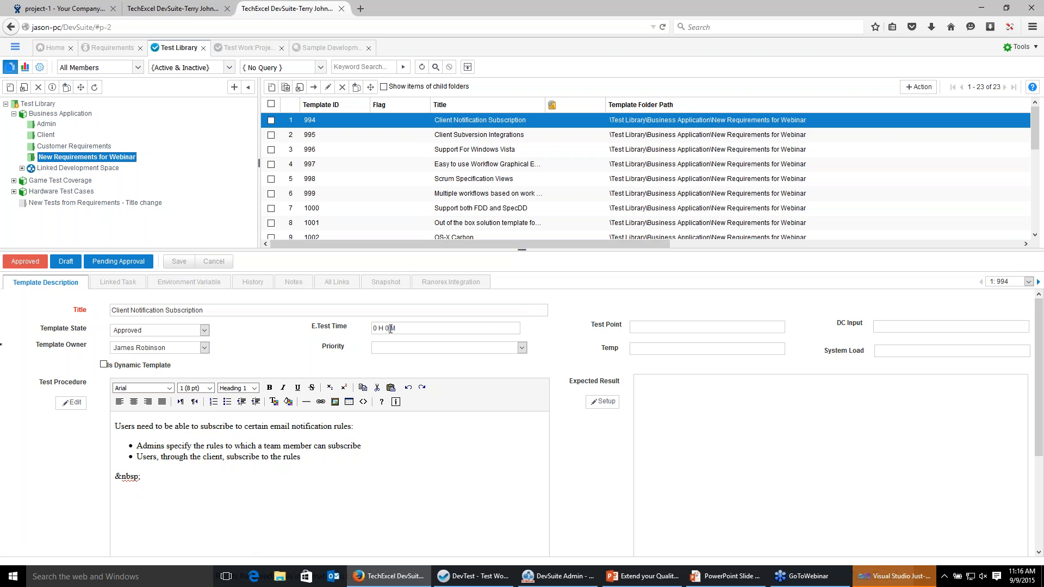
# Set the template's estimated test time to 0 H 5 M and its priority to A, and save.
pyautogui.press('BackSpace')
pyautogui.write('5')
pyautogui.click(430, 349)
pyautogui.click(425, 376)
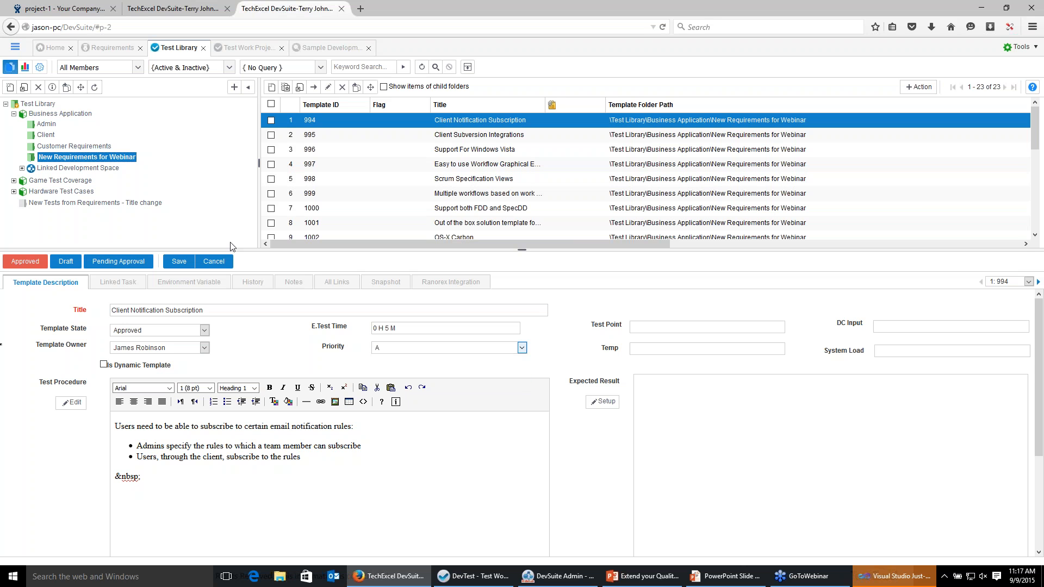
pyautogui.click(179, 261)
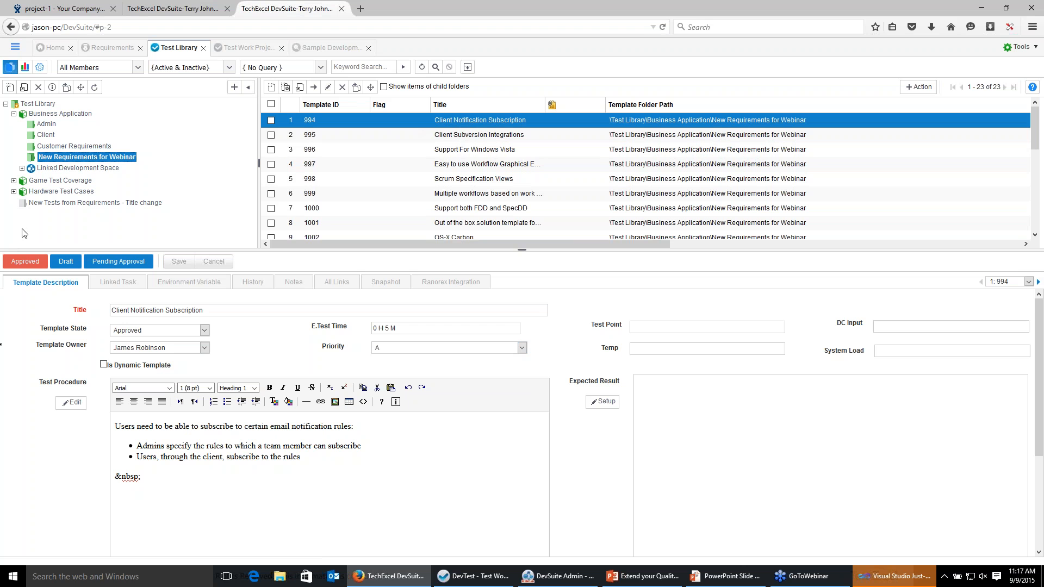
# Browse the linked Sample Development Project issues, then return to the New Requirements for Webinar template folder.
pyautogui.click(64, 170)
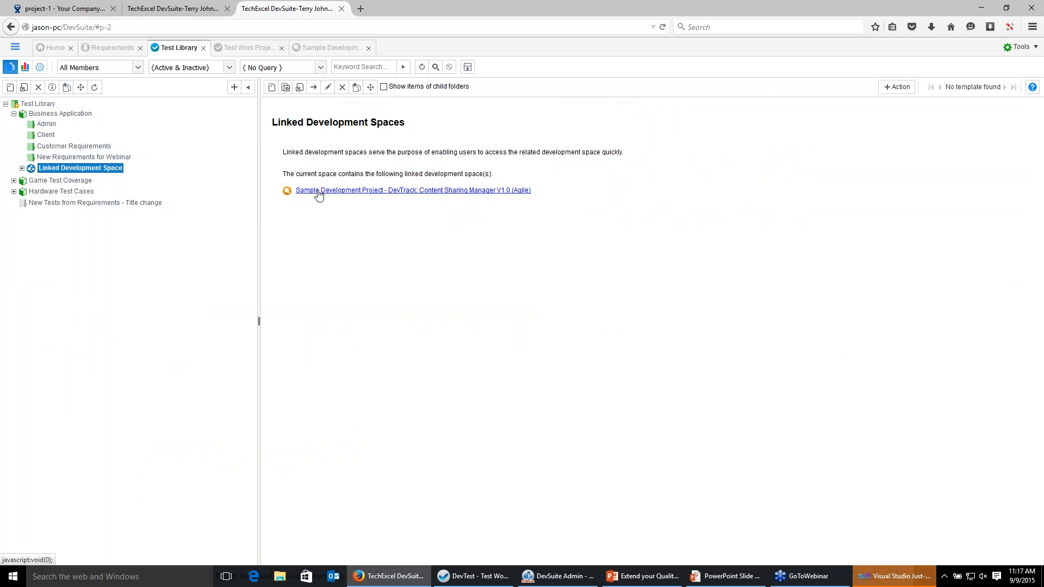
pyautogui.click(319, 191)
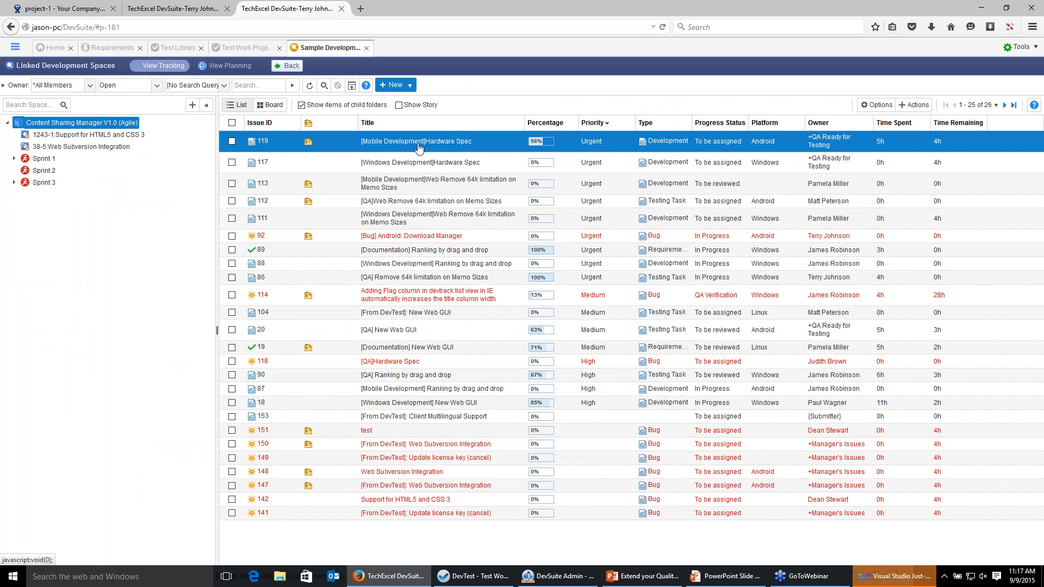
pyautogui.rightClick(417, 145)
pyautogui.click(404, 149)
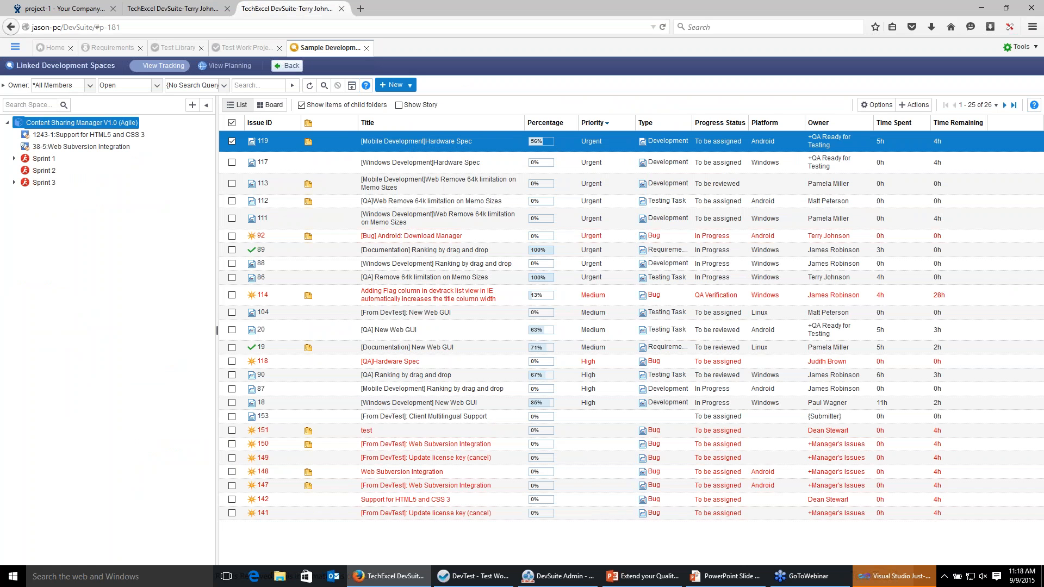
pyautogui.click(174, 48)
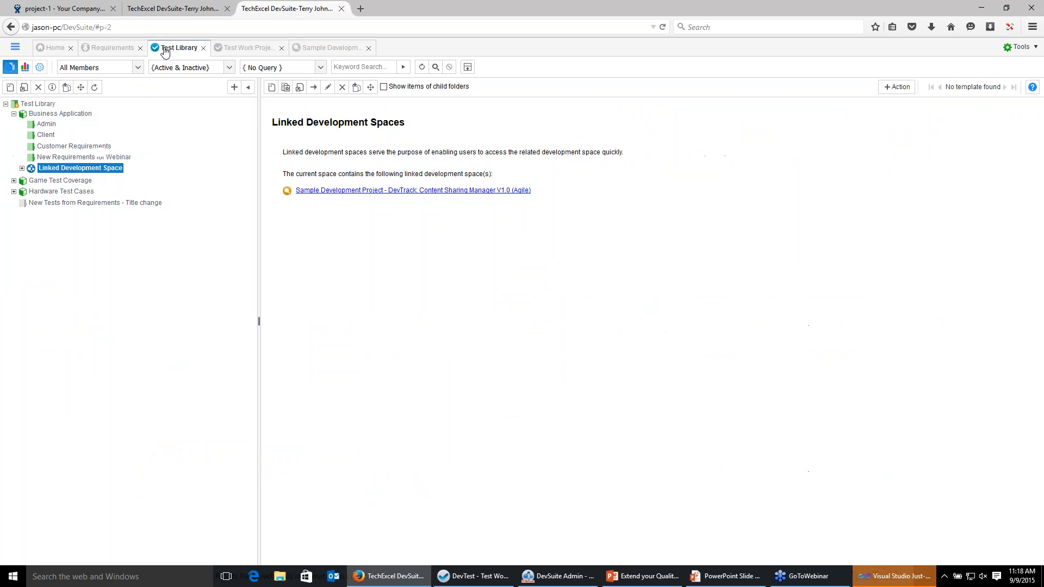
pyautogui.click(76, 157)
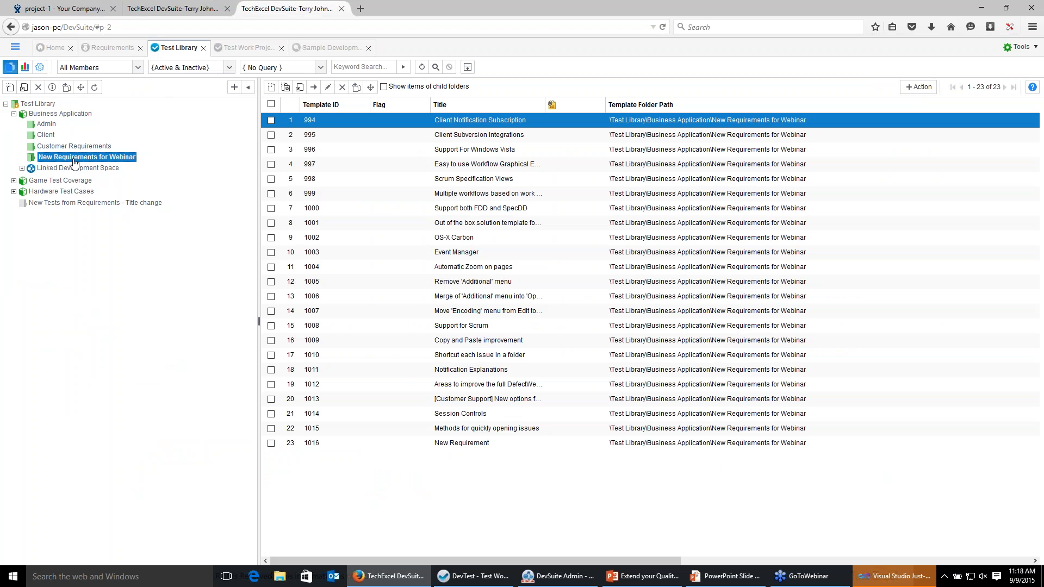
# Examine the Test Automation execution summary, team and environment statistics in the Test Work Project.
pyautogui.click(238, 48)
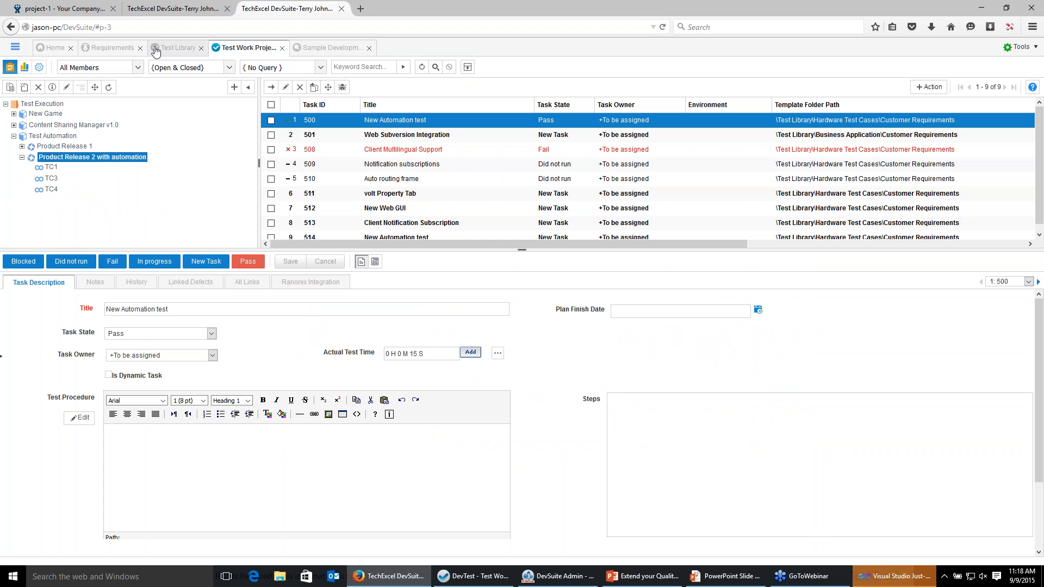
pyautogui.click(376, 263)
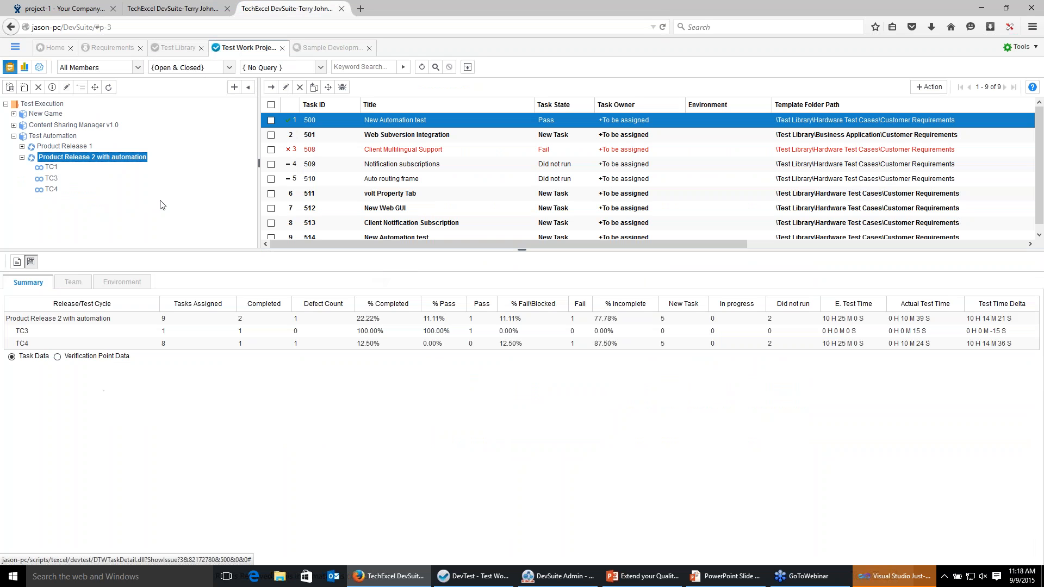
pyautogui.click(80, 91)
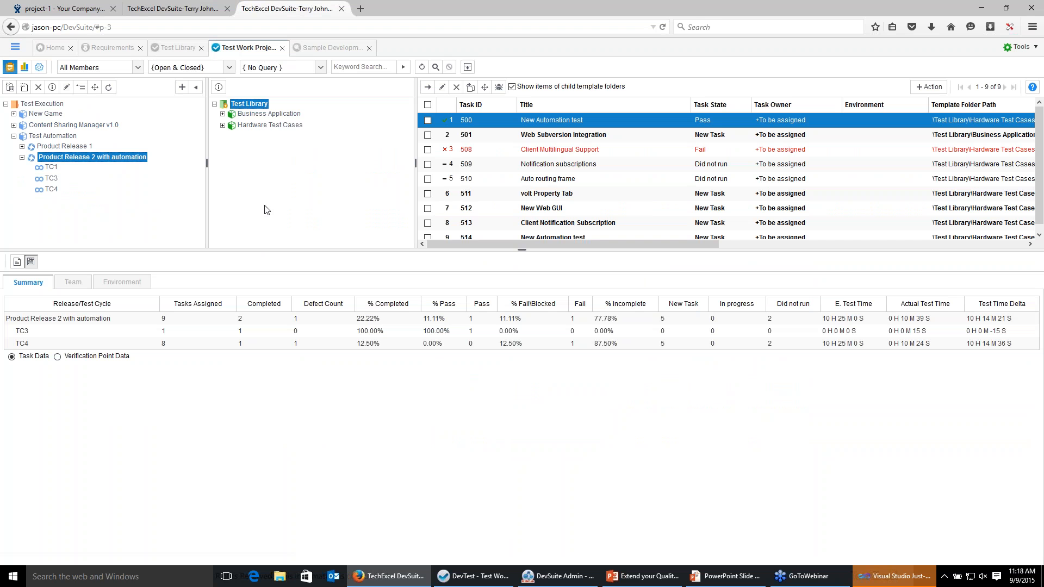
pyautogui.click(223, 115)
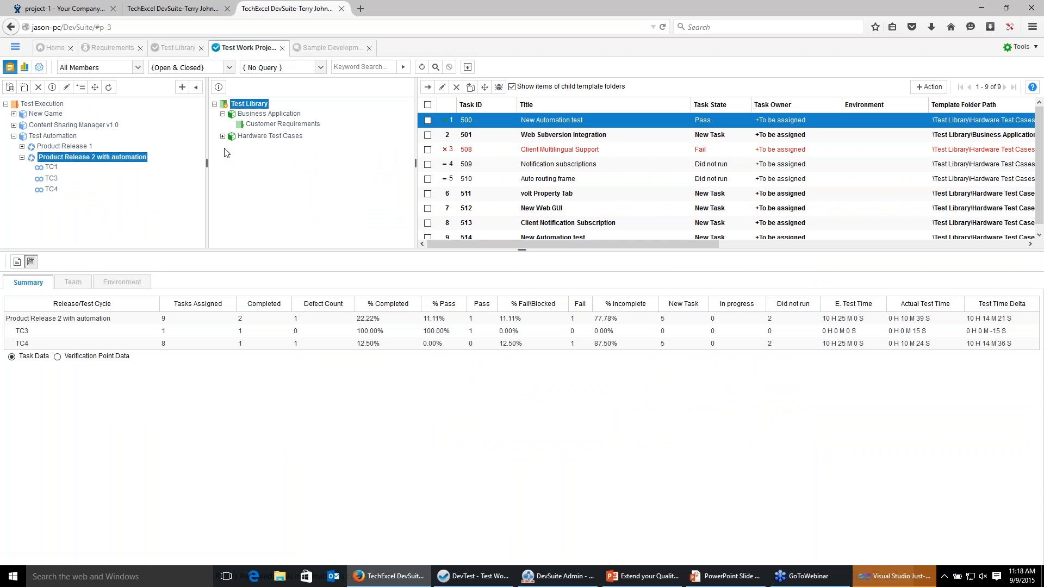
pyautogui.click(222, 136)
pyautogui.click(47, 139)
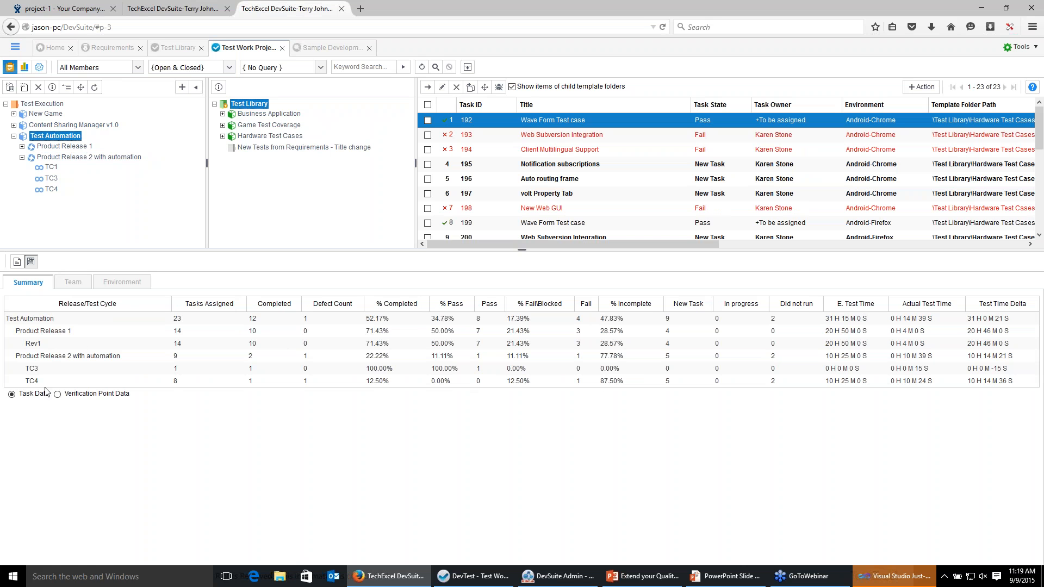
pyautogui.click(75, 284)
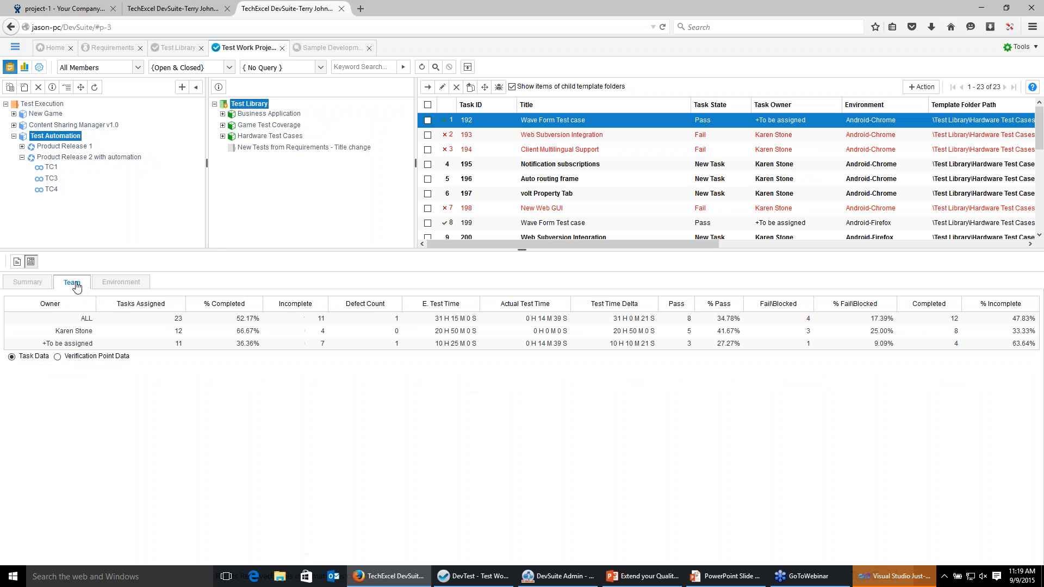
pyautogui.click(116, 285)
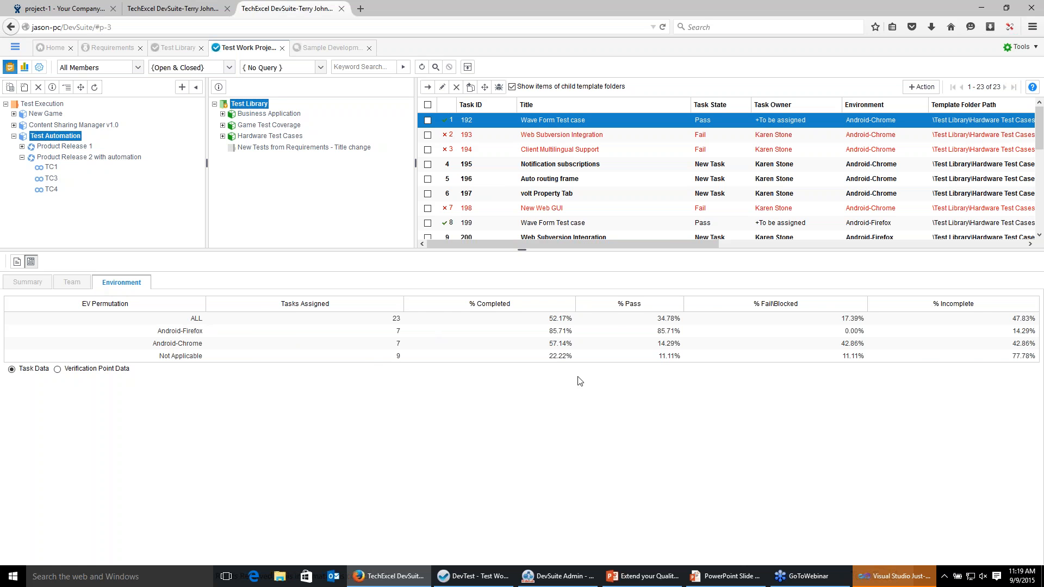
pyautogui.click(19, 283)
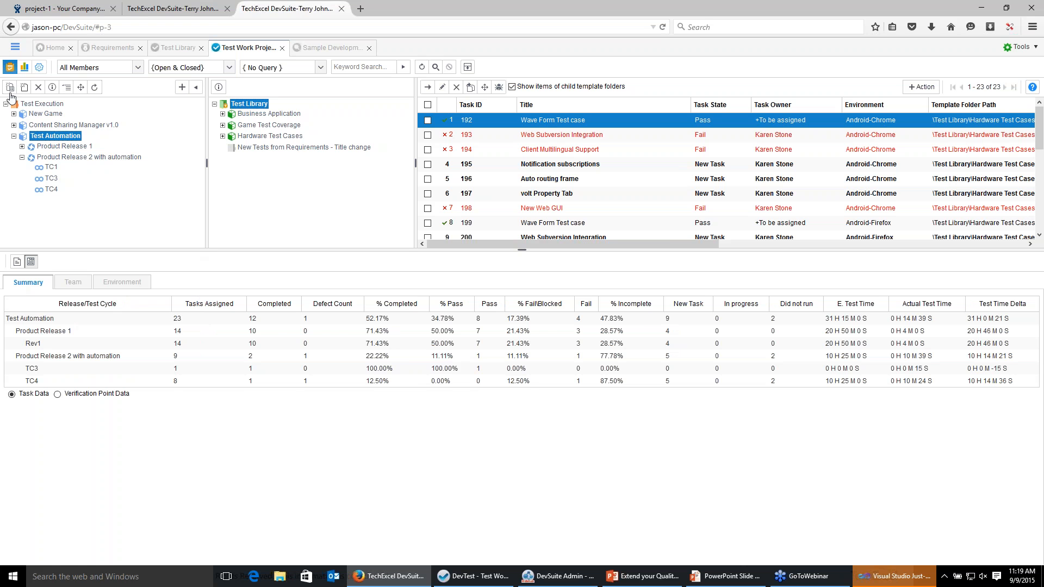
# Examine Content Sharing Manager v1.0 team and summary statistics filtered by each Business Application template folder.
pyautogui.click(50, 126)
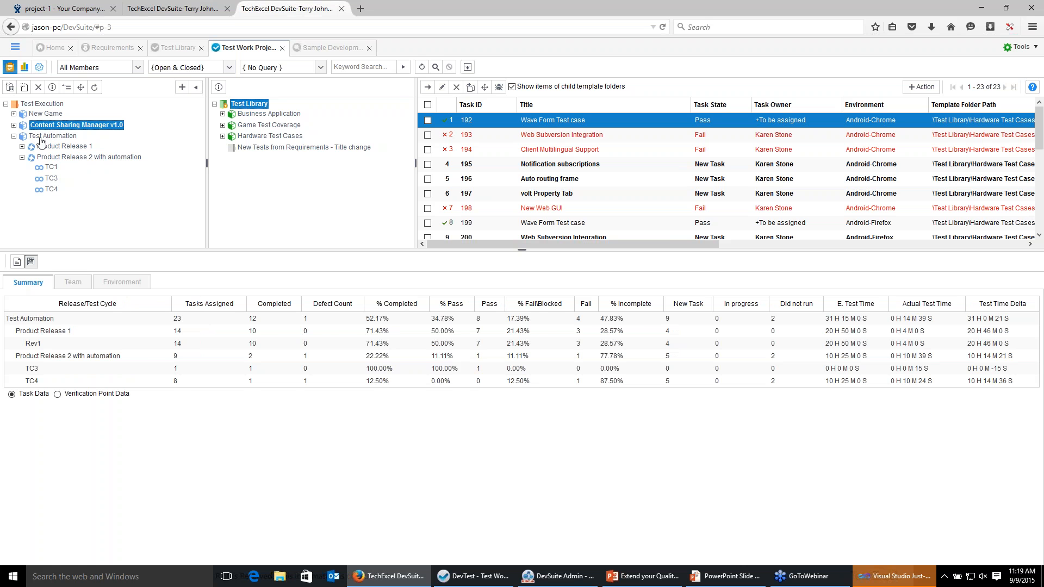
pyautogui.click(72, 283)
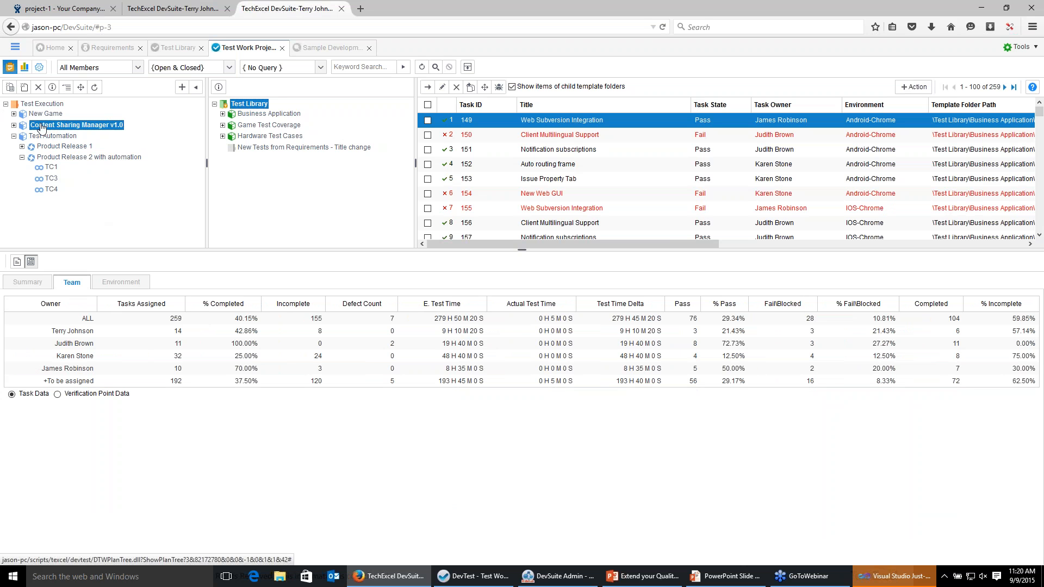
pyautogui.click(261, 115)
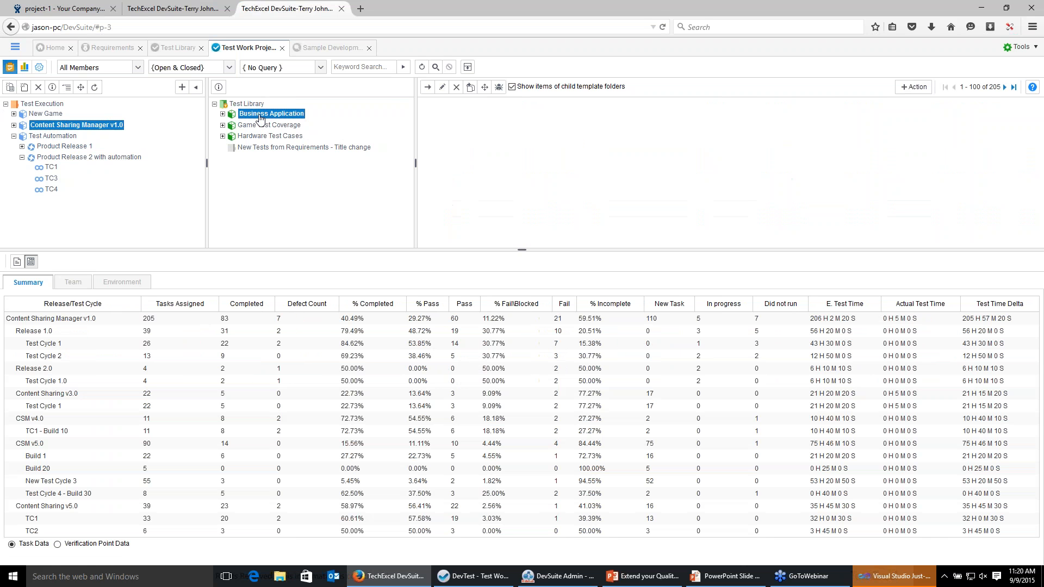
pyautogui.click(222, 114)
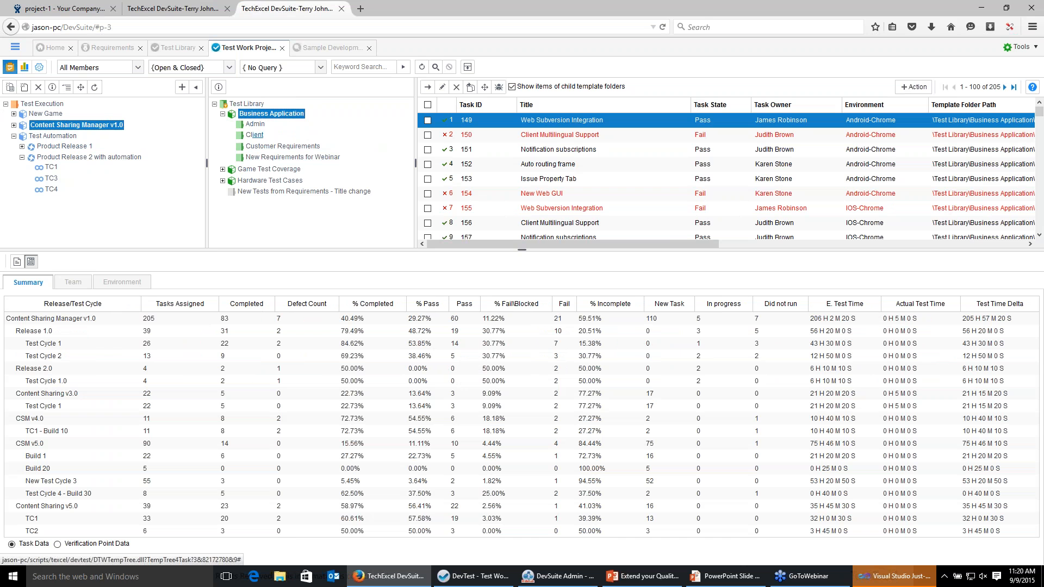
pyautogui.click(255, 134)
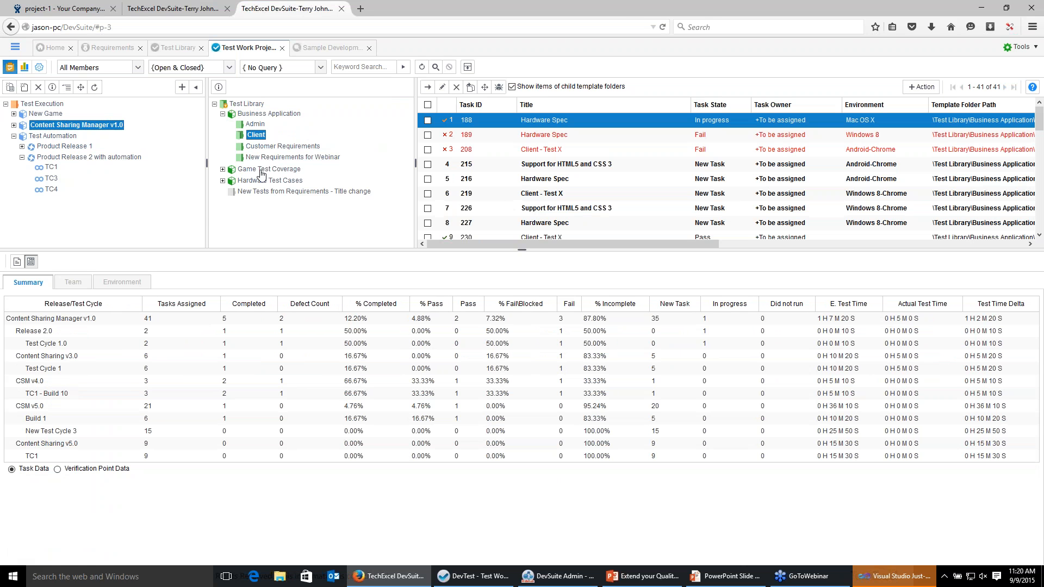
pyautogui.click(296, 157)
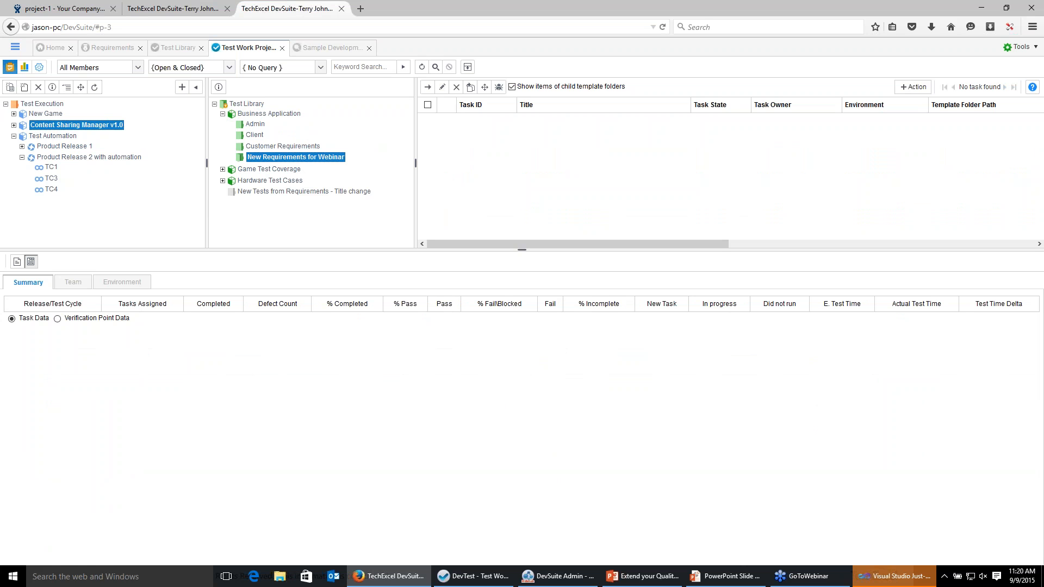
pyautogui.click(256, 124)
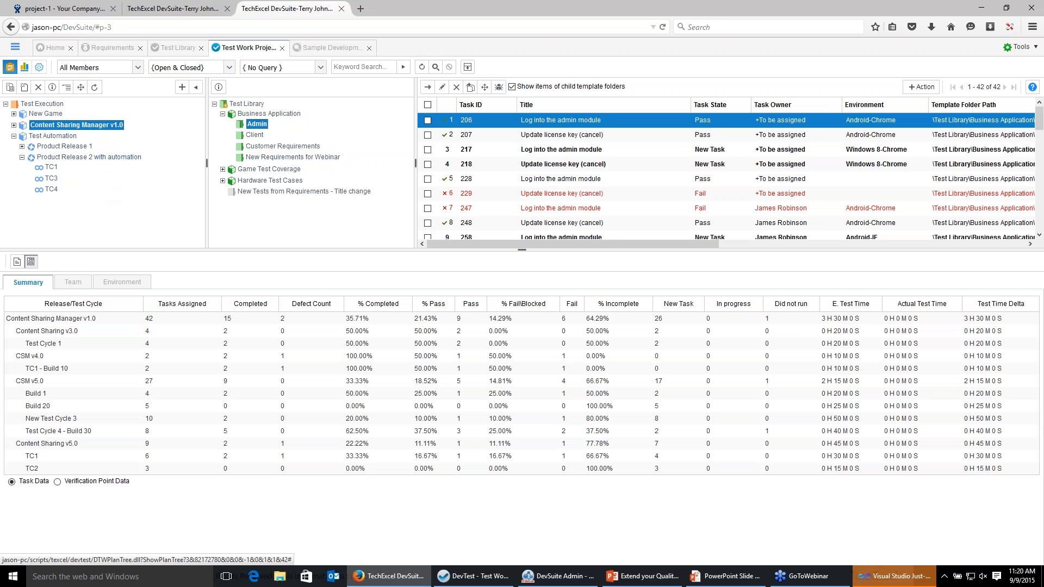
# Create a new release under Content Sharing Manager v1.0 titled CSM v6.0.
pyautogui.rightClick(43, 128)
pyautogui.click(78, 144)
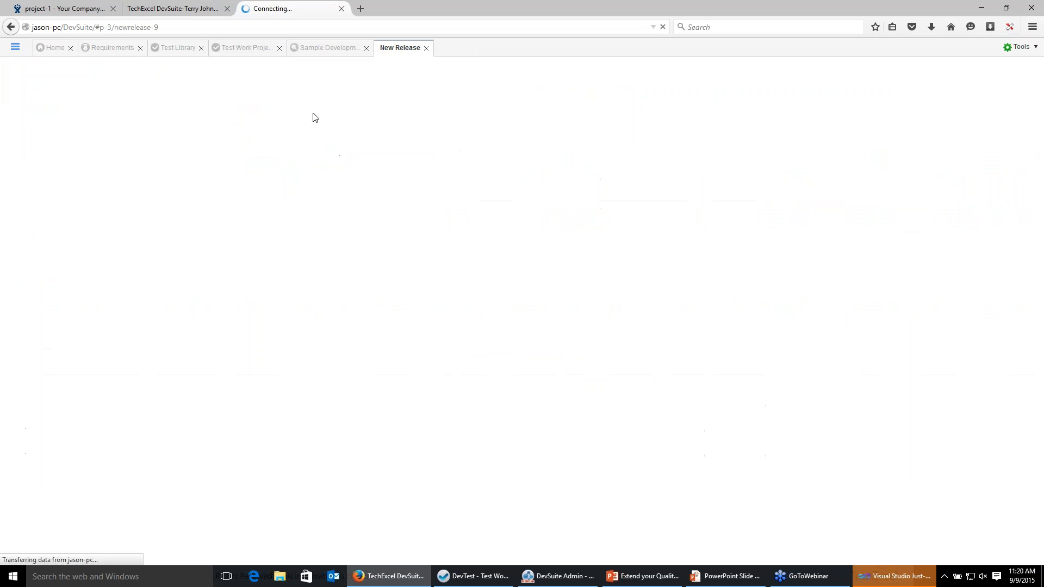
pyautogui.write('C')
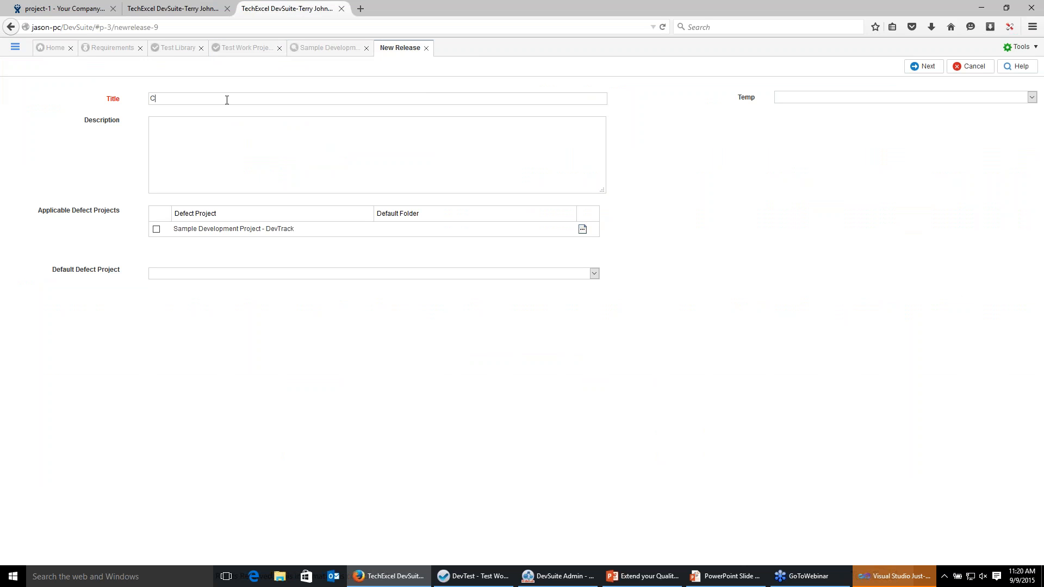
pyautogui.write('SM v6.0')
# Make Sample Development Project - DevTrack the release's applicable and default defect project, and continue.
pyautogui.click(156, 229)
pyautogui.click(191, 273)
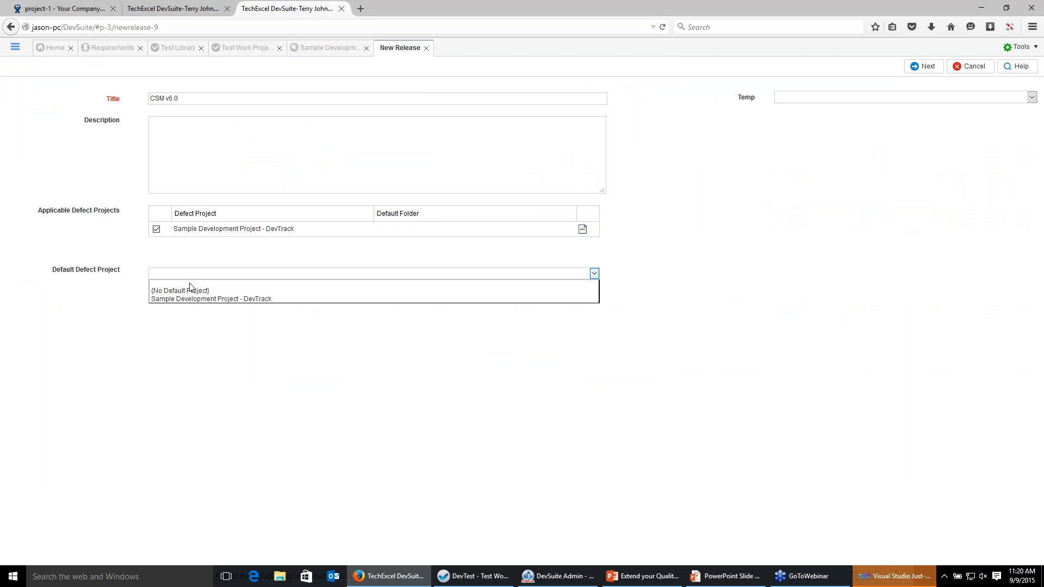
pyautogui.click(194, 298)
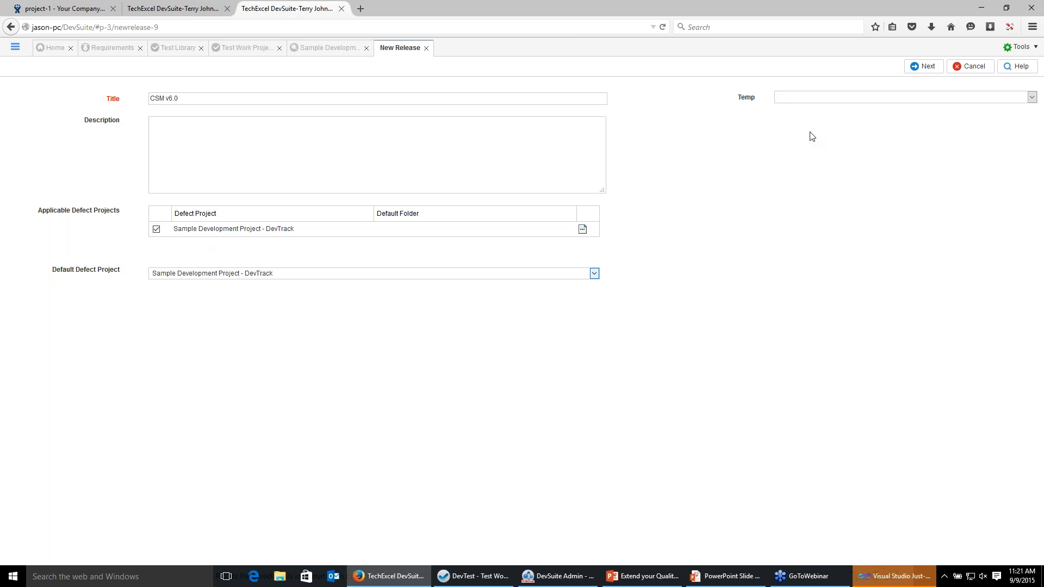
pyautogui.click(927, 67)
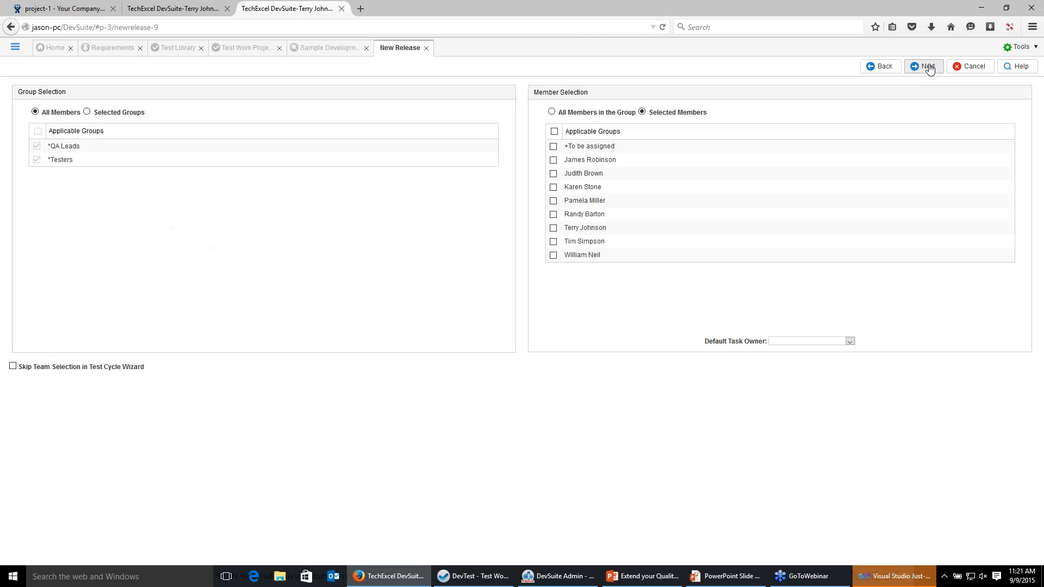
# Include all members in the group, set default task owner to +To be assigned, skip team selection, and continue.
pyautogui.click(551, 112)
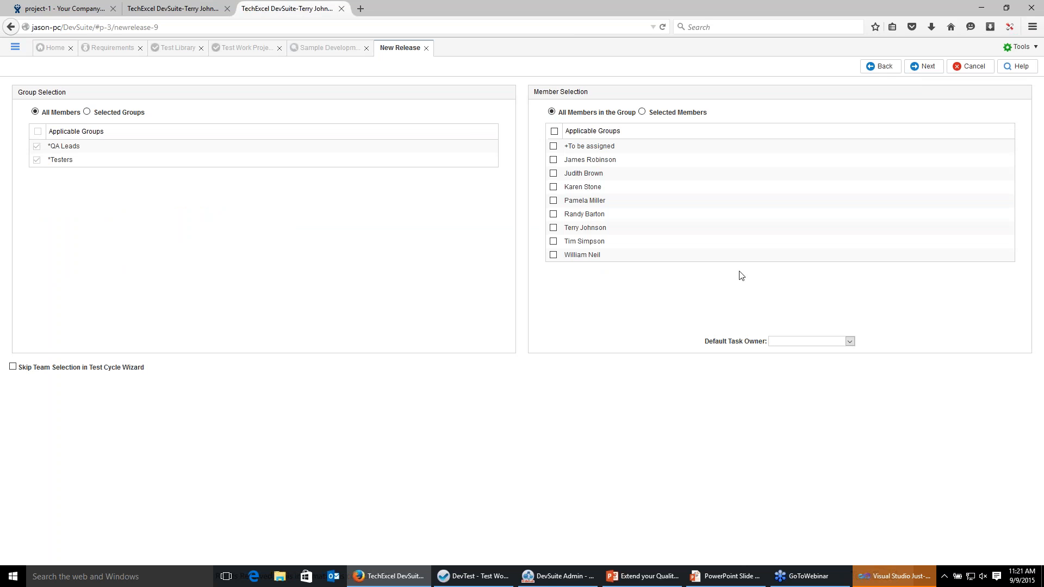
pyautogui.click(799, 344)
pyautogui.click(798, 358)
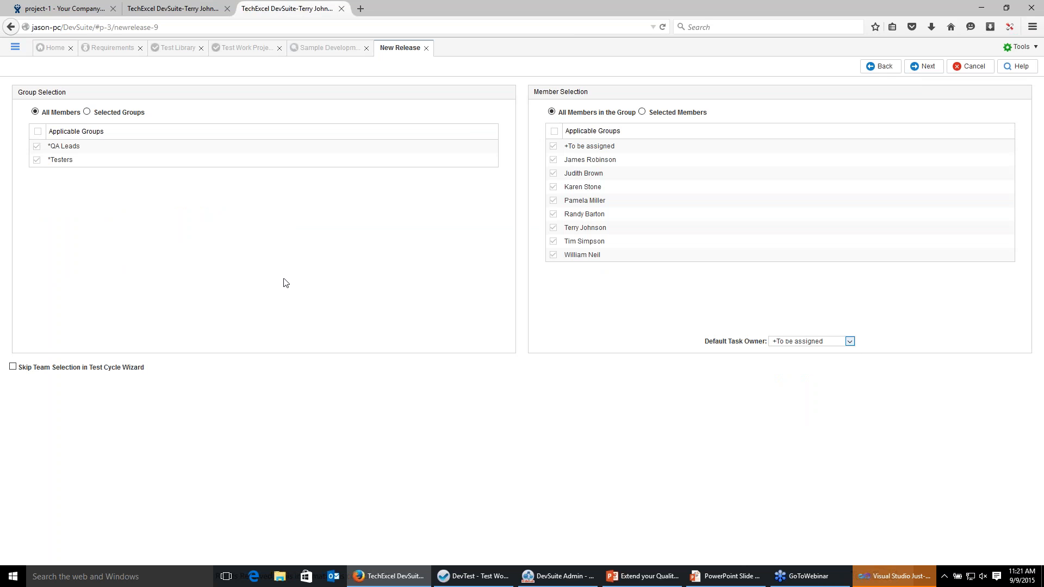
pyautogui.click(12, 367)
pyautogui.click(924, 66)
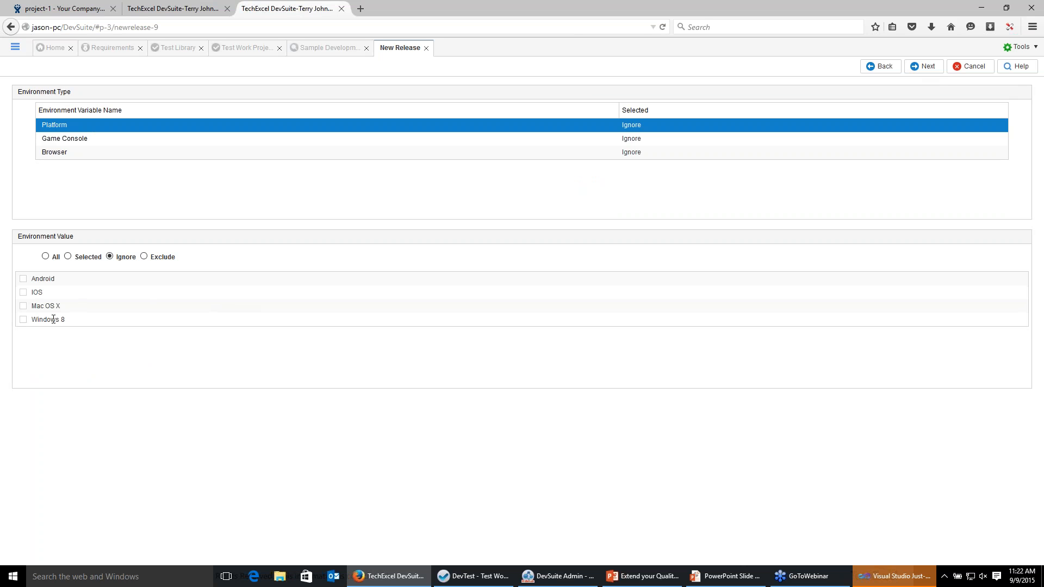
# Keep environments ignored, select the Admin, Client and New Requirements for Webinar template folders, and finish the release wizard.
pyautogui.click(60, 154)
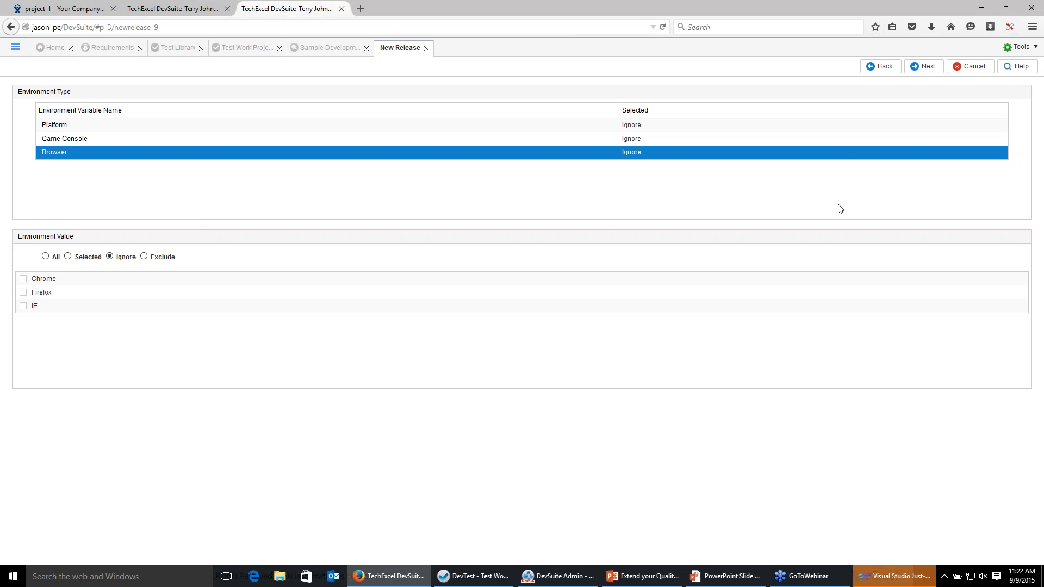
pyautogui.click(927, 66)
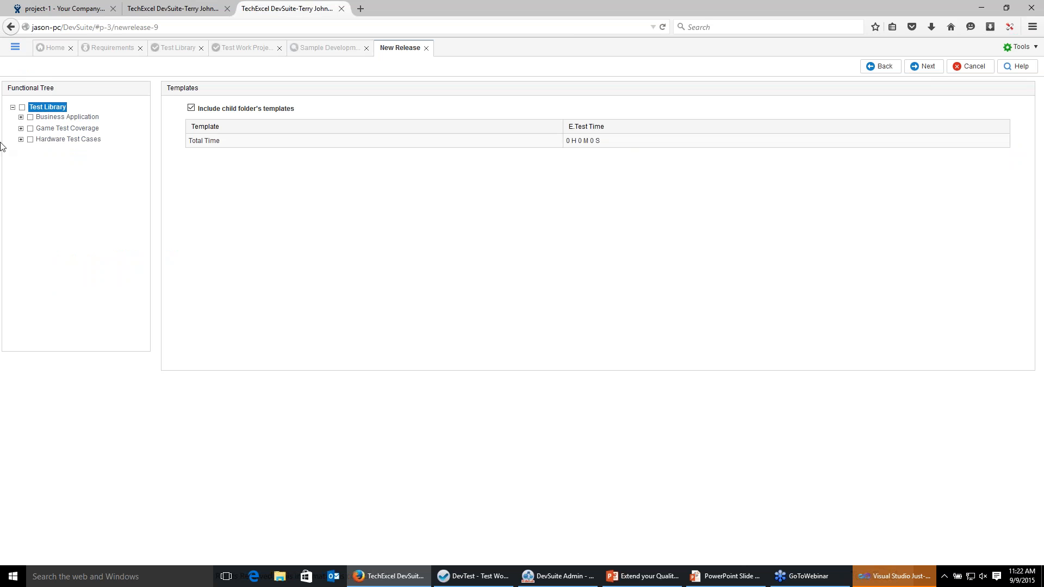
pyautogui.click(21, 117)
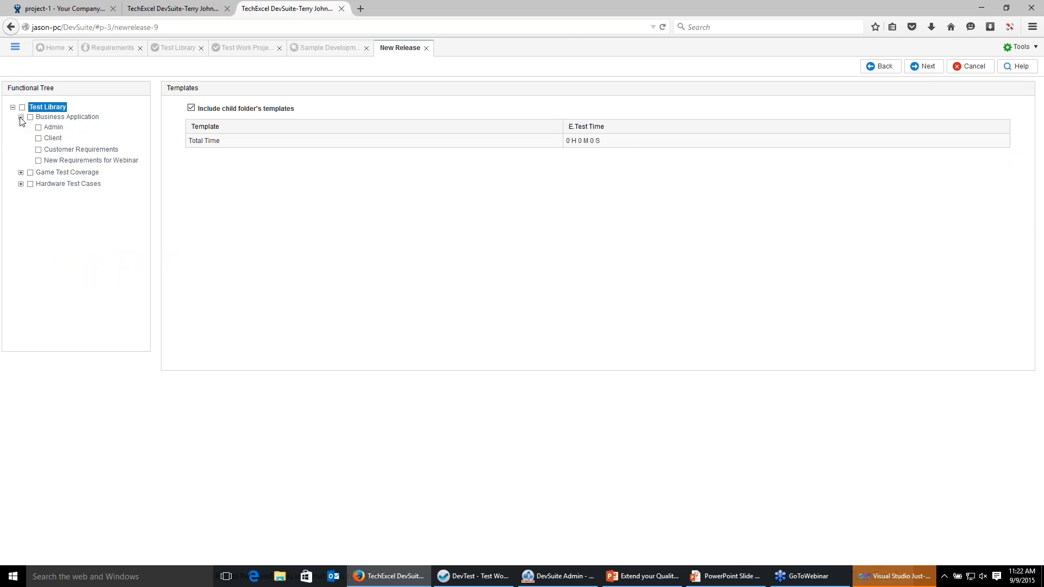
pyautogui.click(38, 161)
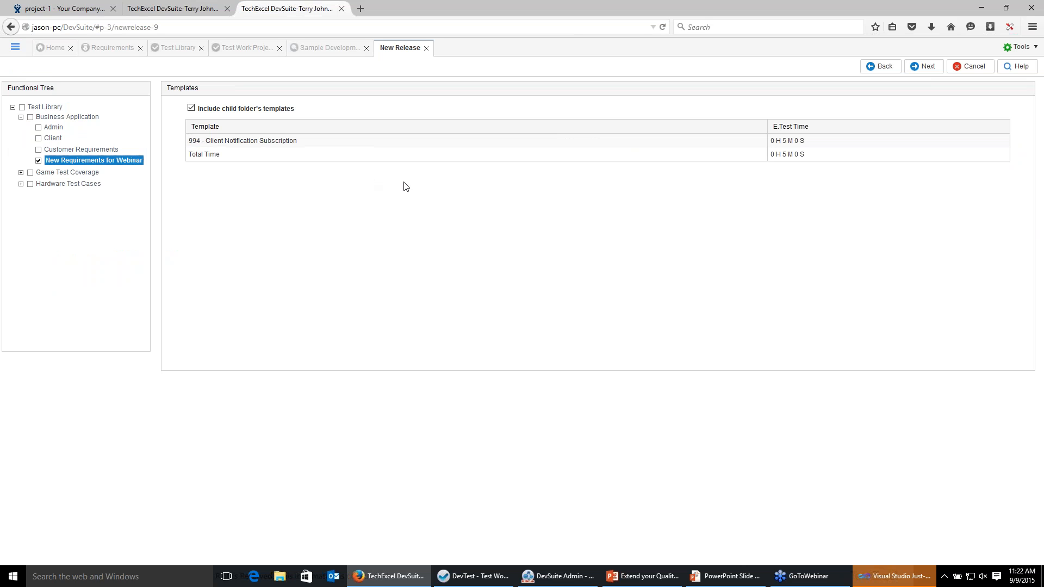
pyautogui.click(38, 138)
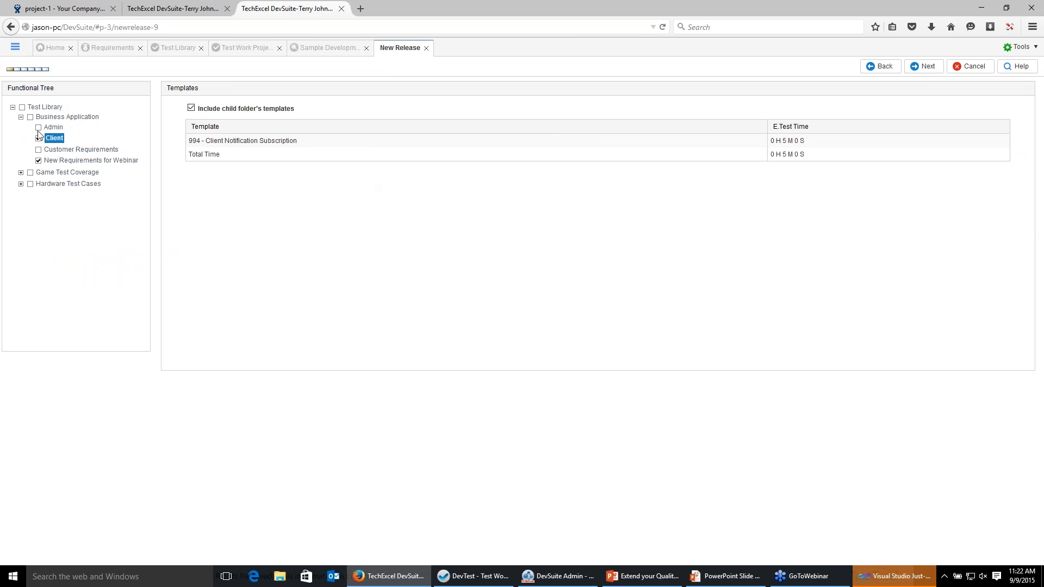
pyautogui.click(38, 129)
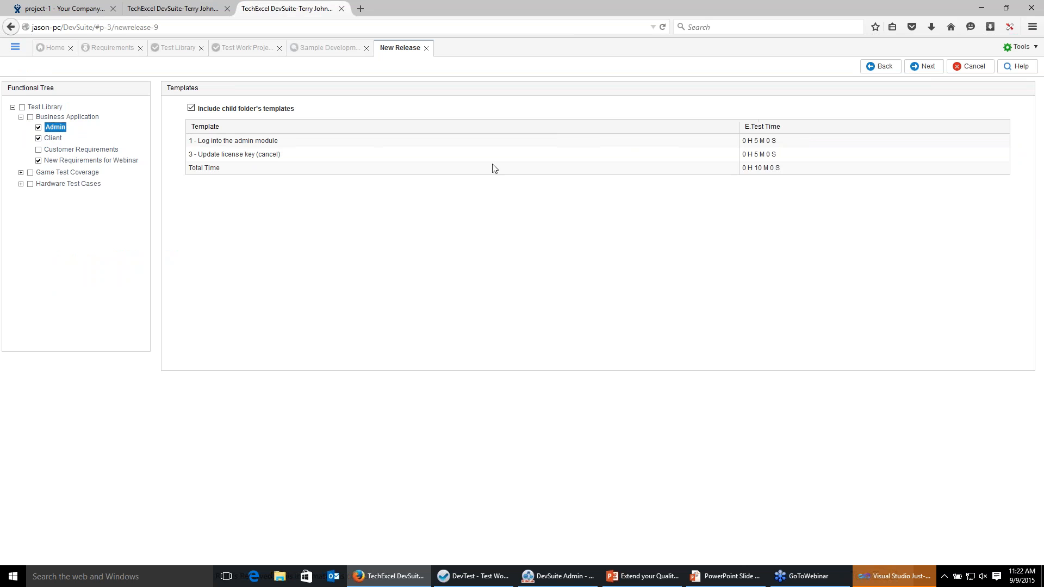
pyautogui.click(925, 66)
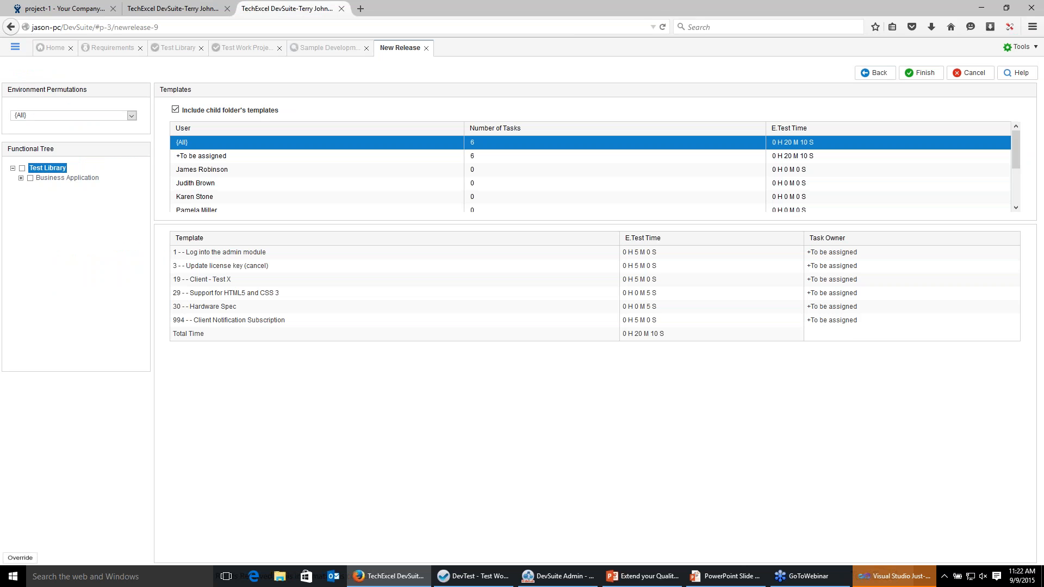
pyautogui.click(923, 74)
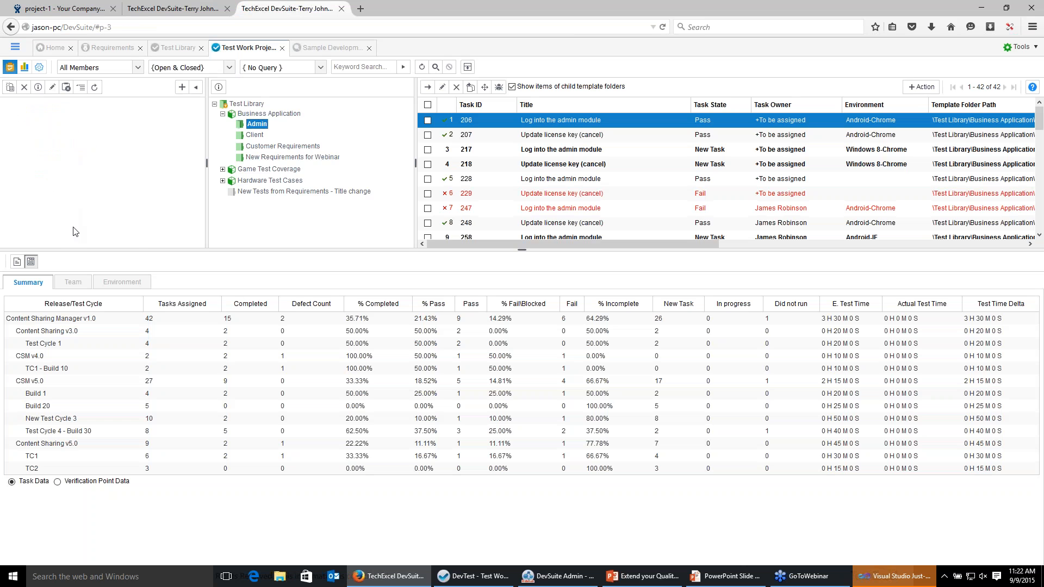
# Create a new test cycle titled TC1 under the CSM v6.0 release and continue.
pyautogui.click(49, 201)
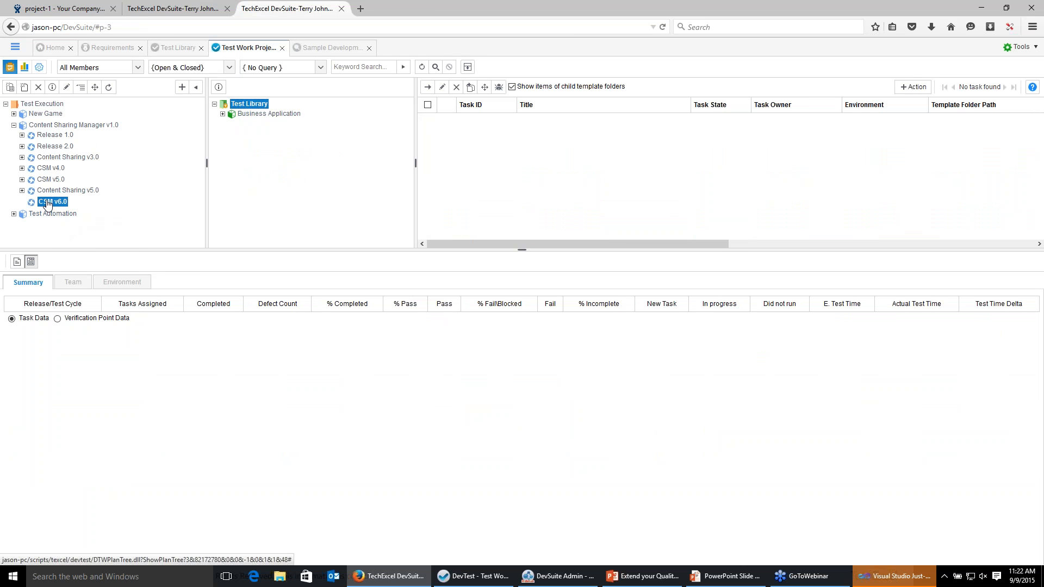
pyautogui.rightClick(48, 202)
pyautogui.click(76, 218)
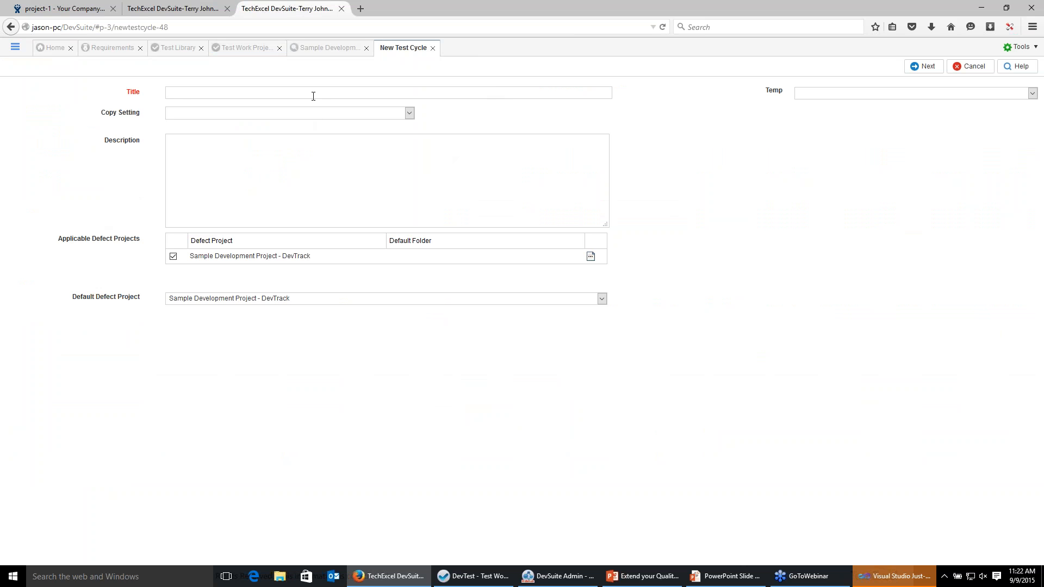
pyautogui.write('TC1')
pyautogui.click(919, 71)
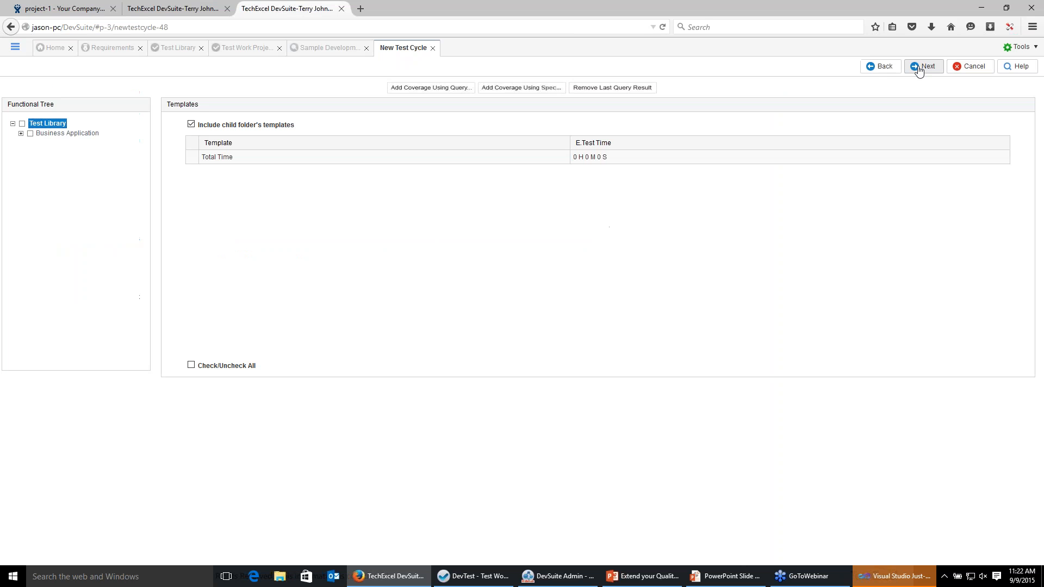
# Browse spec coverage based on development subproject, checking Sprint 2 under Content Sharing Manager V3.0 Beta Release.
pyautogui.click(21, 134)
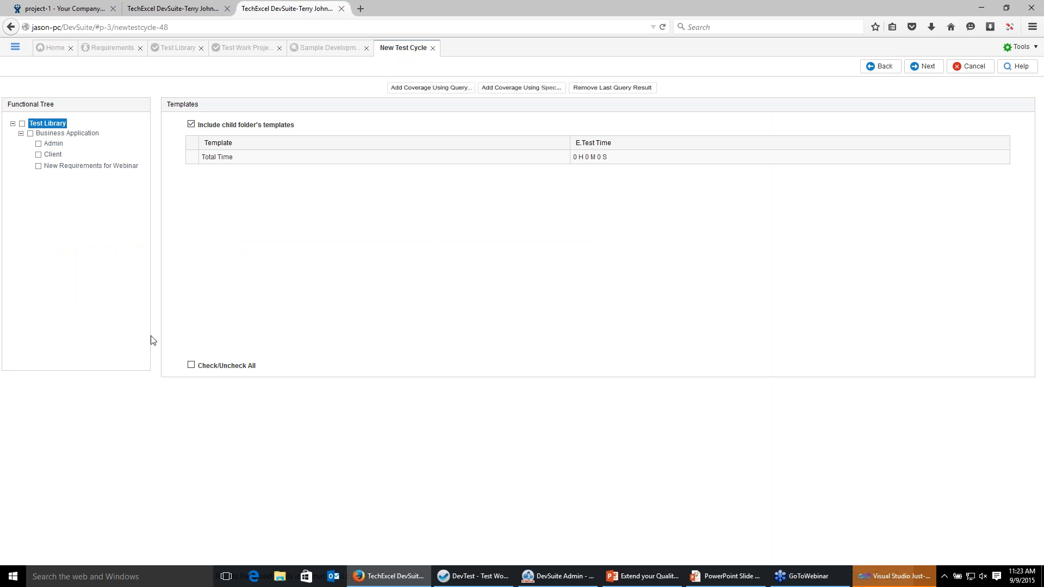
pyautogui.click(514, 94)
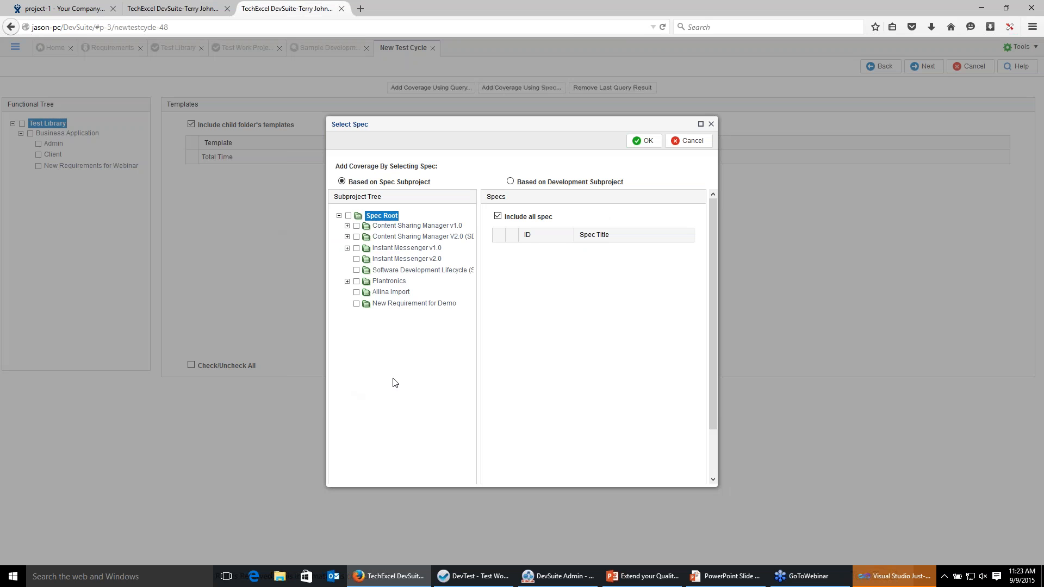
pyautogui.click(357, 237)
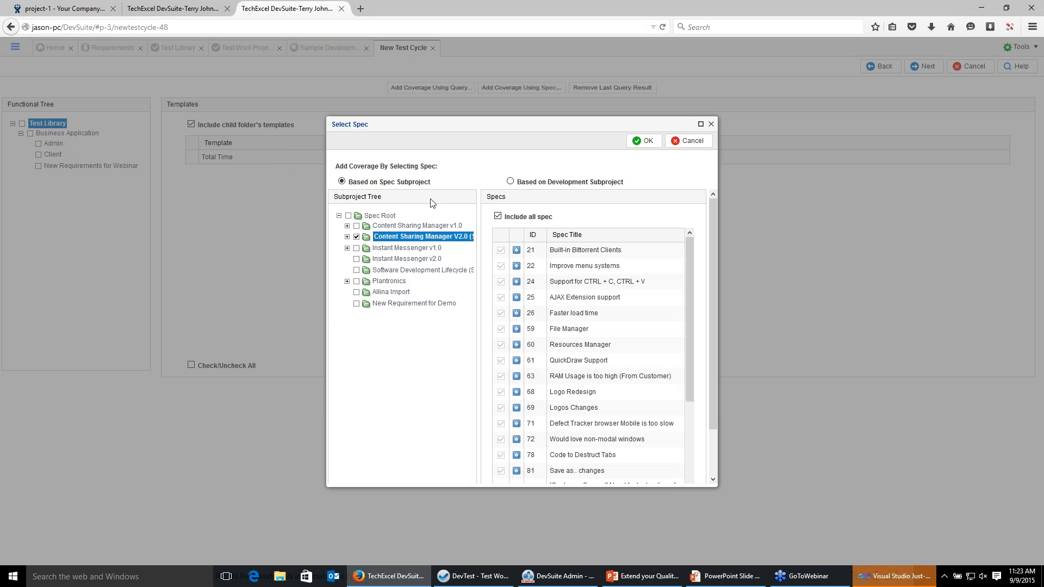
pyautogui.click(510, 182)
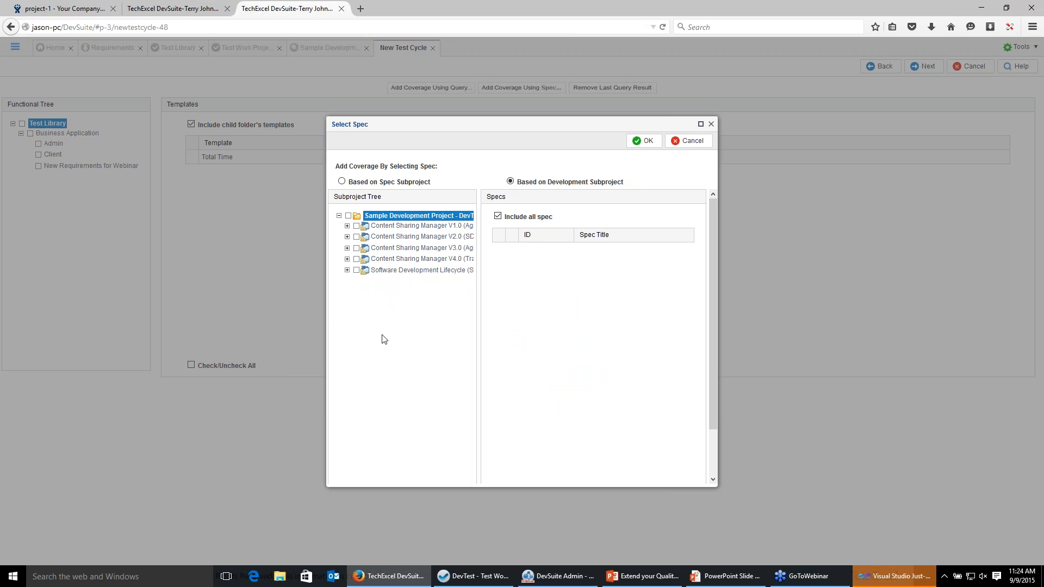
pyautogui.click(347, 259)
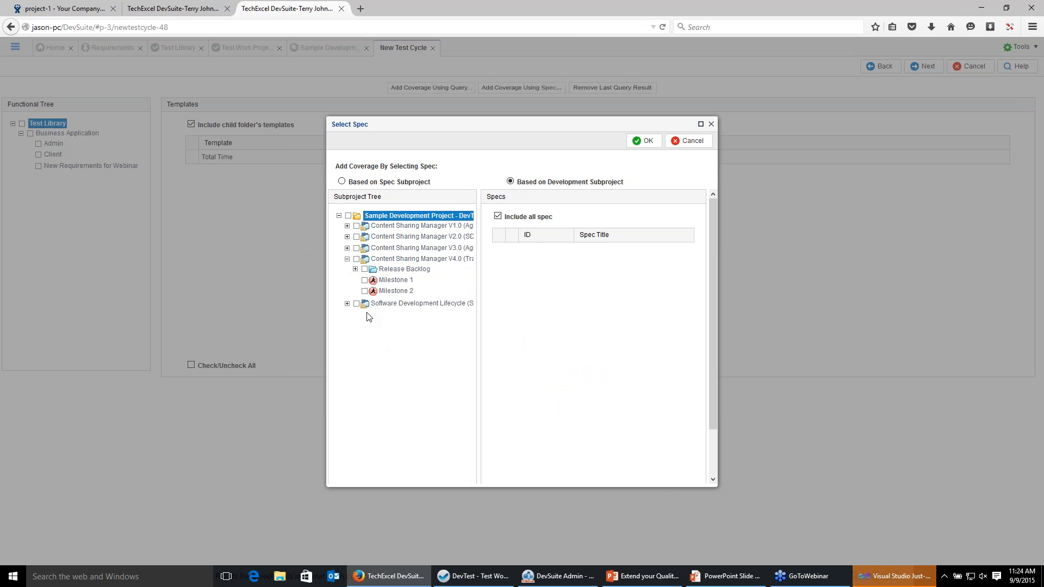
pyautogui.click(347, 259)
pyautogui.click(347, 248)
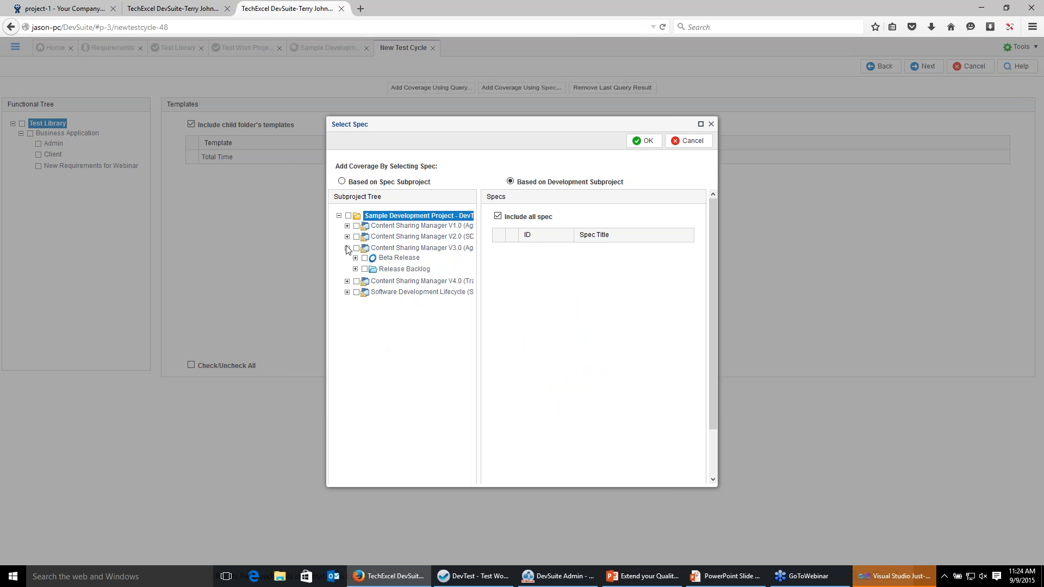
pyautogui.click(355, 258)
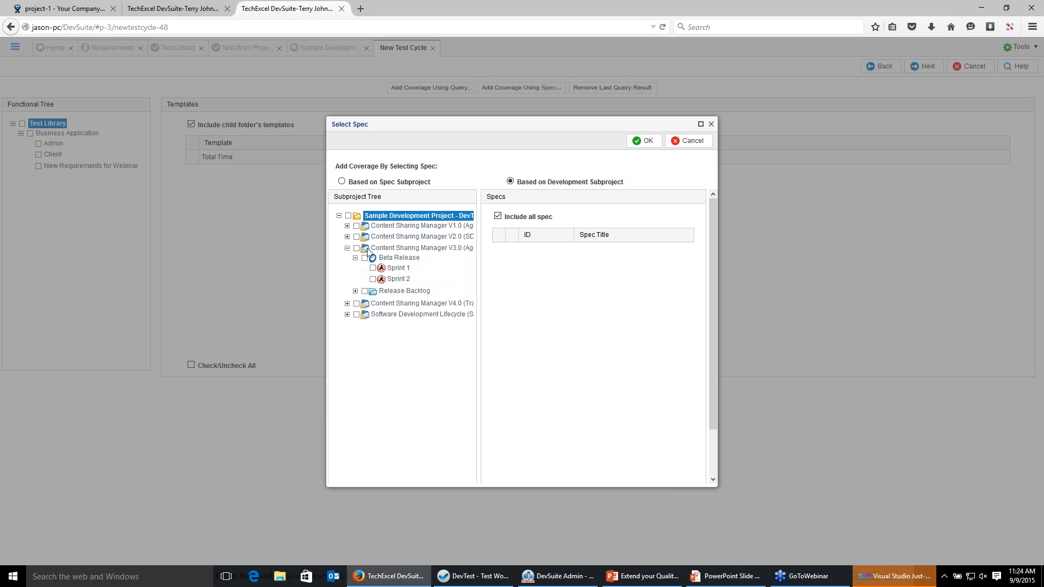
pyautogui.click(372, 279)
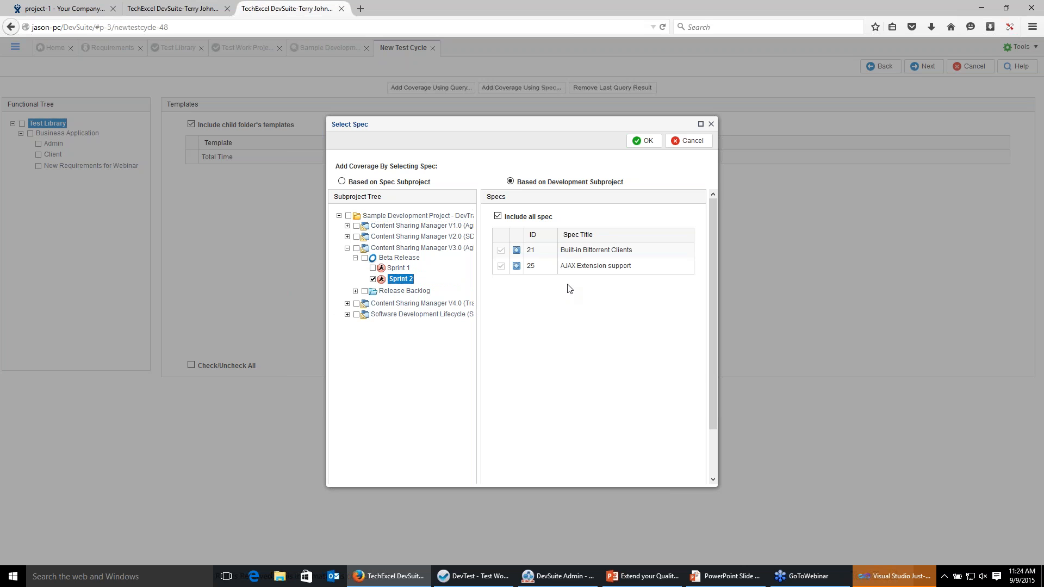
# Try adding coverage from the Content Sharing Manager V2.0 spec subproject.
pyautogui.click(341, 182)
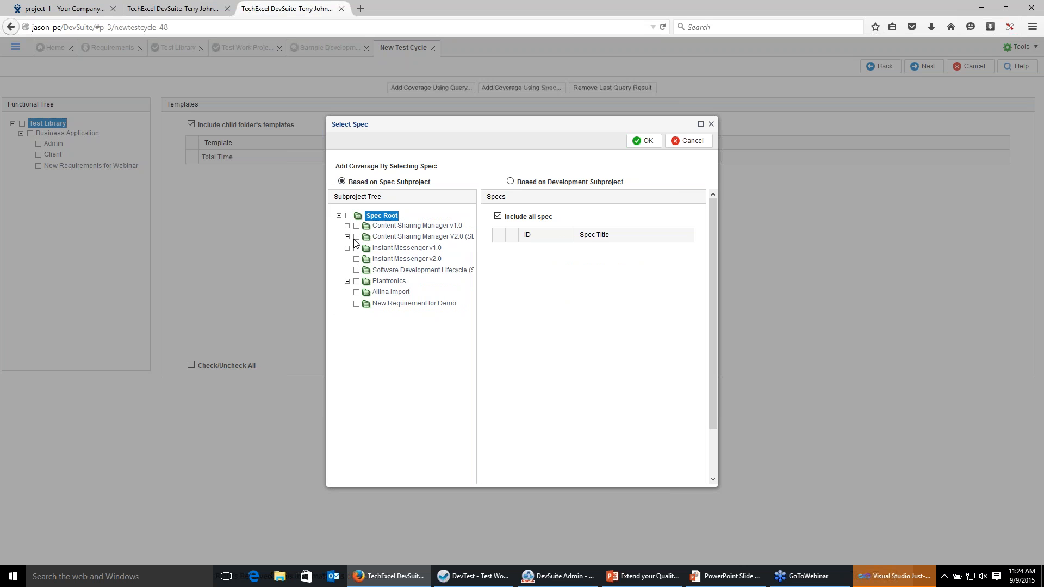
pyautogui.click(356, 237)
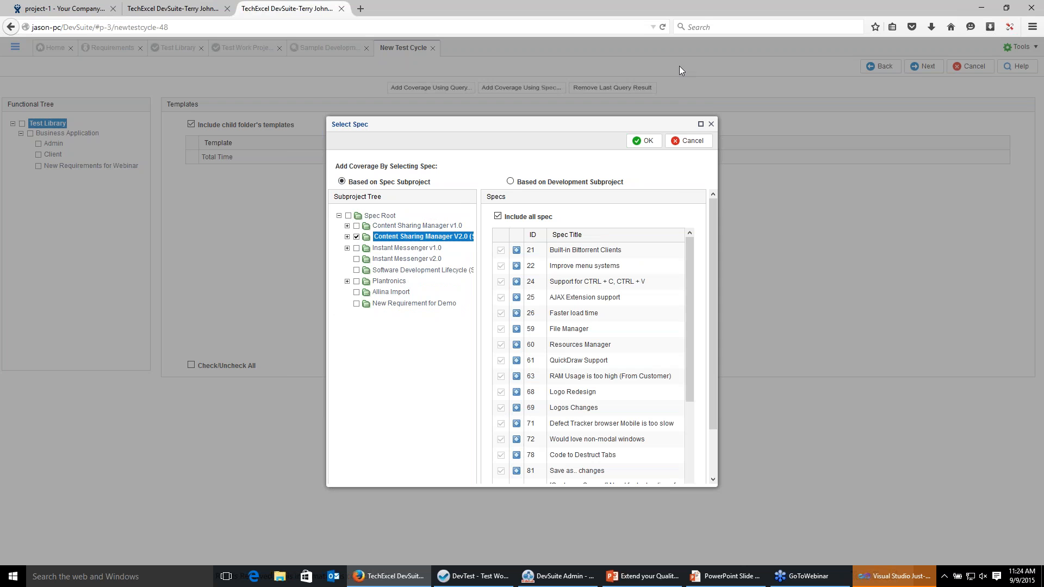
pyautogui.click(646, 142)
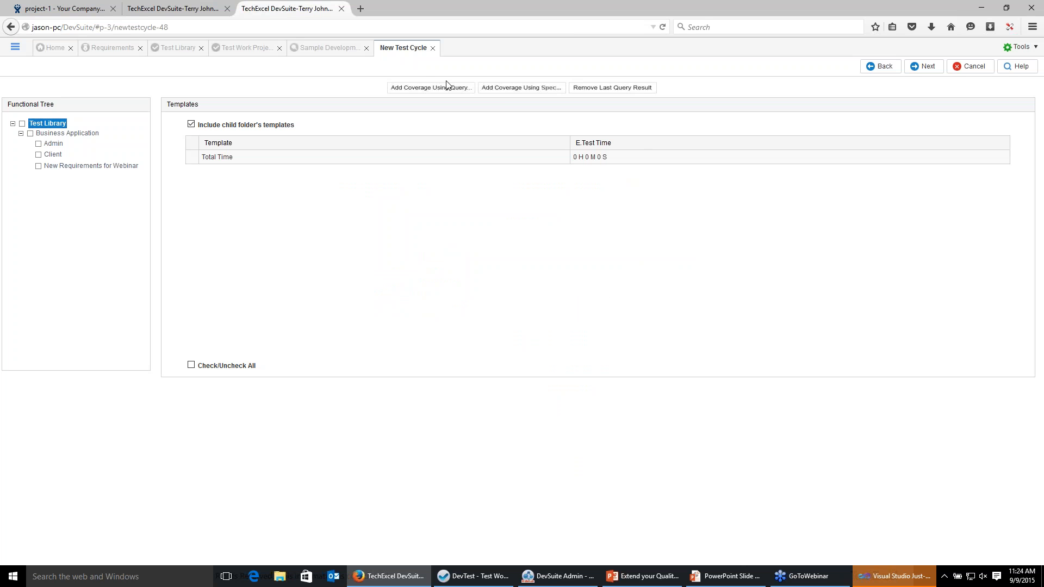
# Add coverage by spec from Content Sharing Manager v1.0, V2.0 and Instant Messenger v1.0 spec subprojects.
pyautogui.click(505, 90)
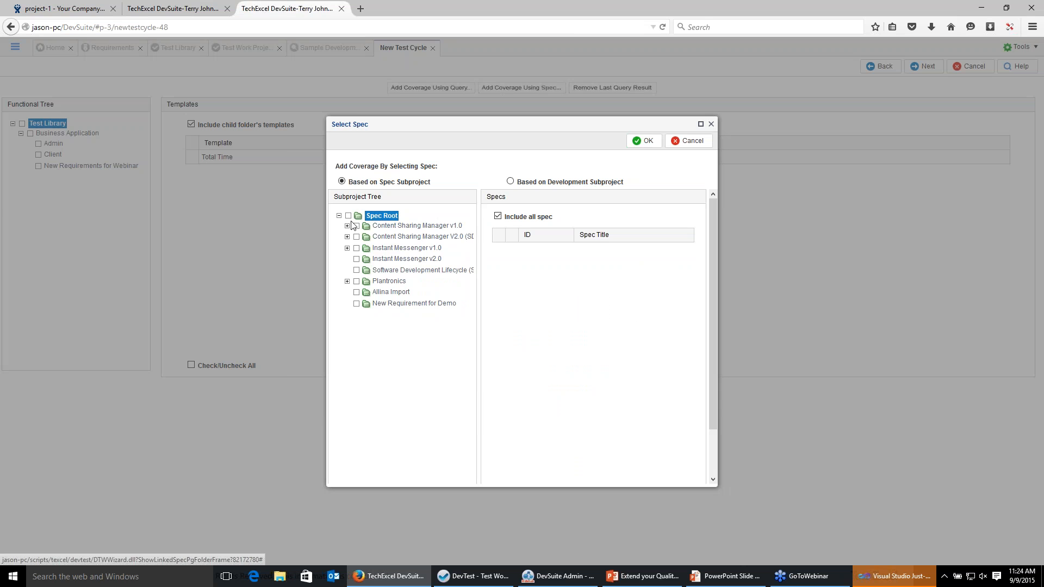
pyautogui.click(357, 225)
pyautogui.click(356, 237)
pyautogui.click(356, 248)
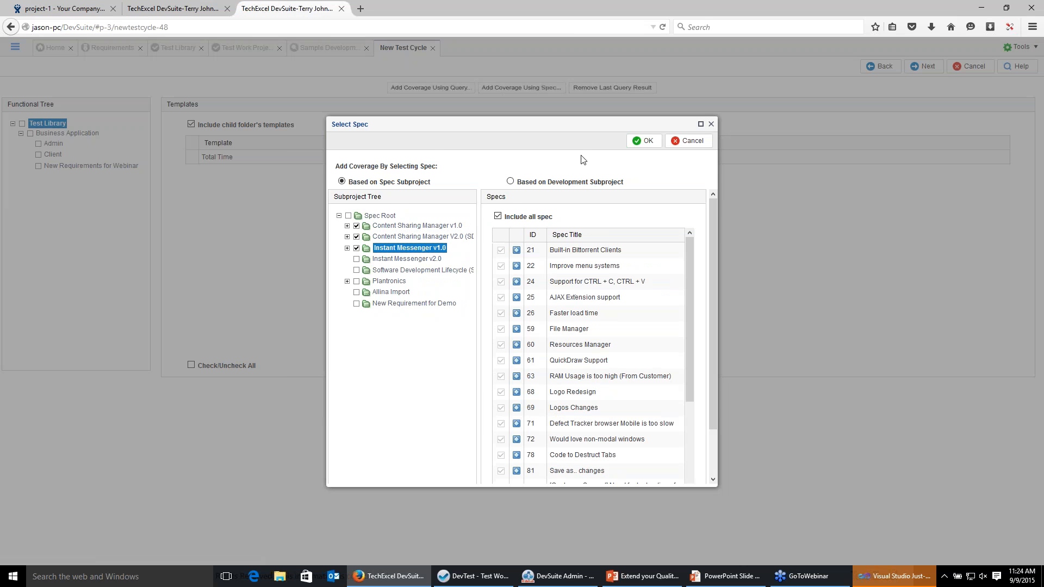
pyautogui.click(645, 143)
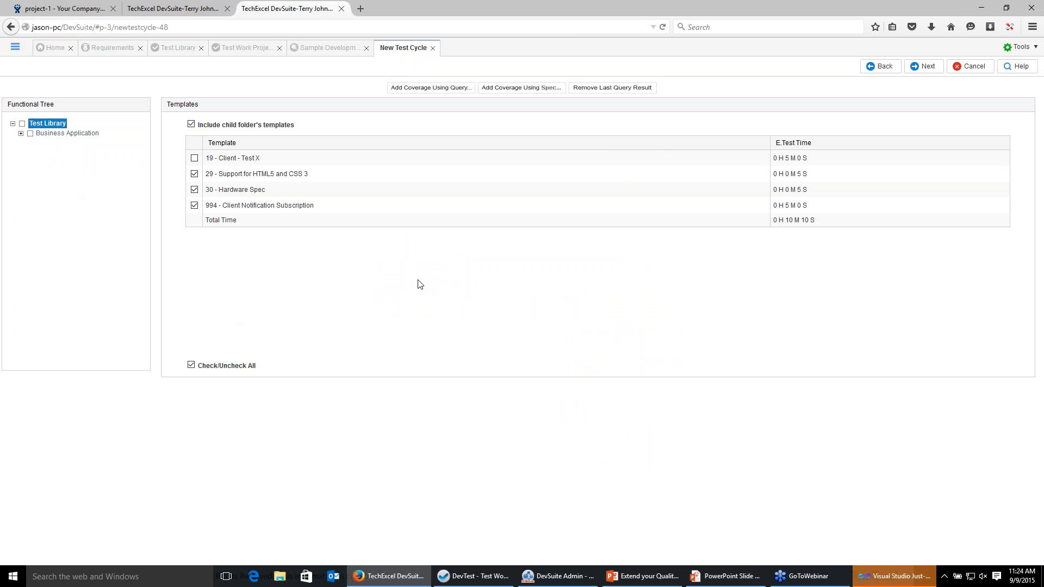
# Finish creating test cycle TC1 with the spec-covered templates, closing the query coverage dialog unused.
pyautogui.click(21, 133)
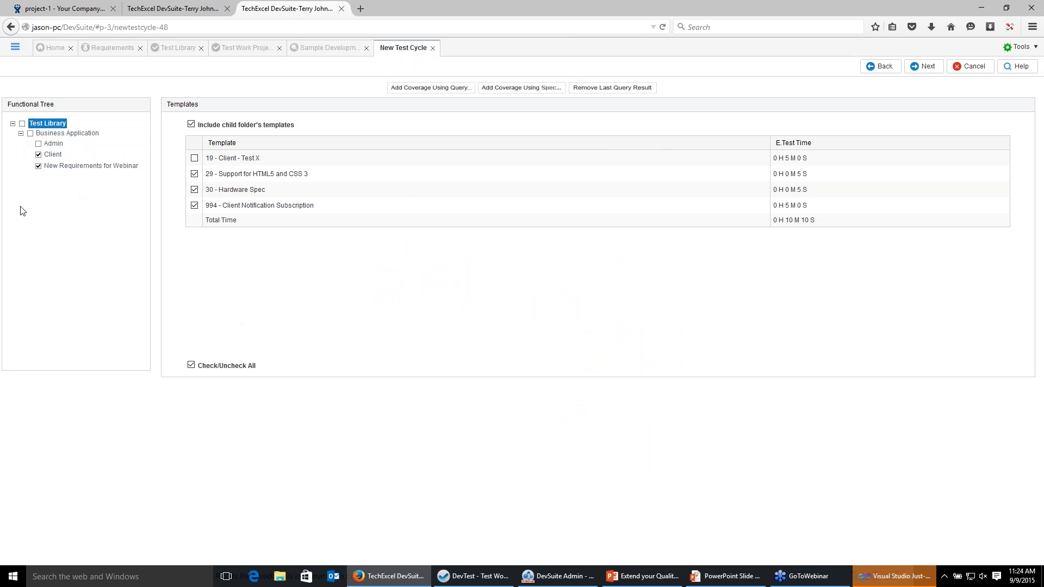
pyautogui.click(431, 89)
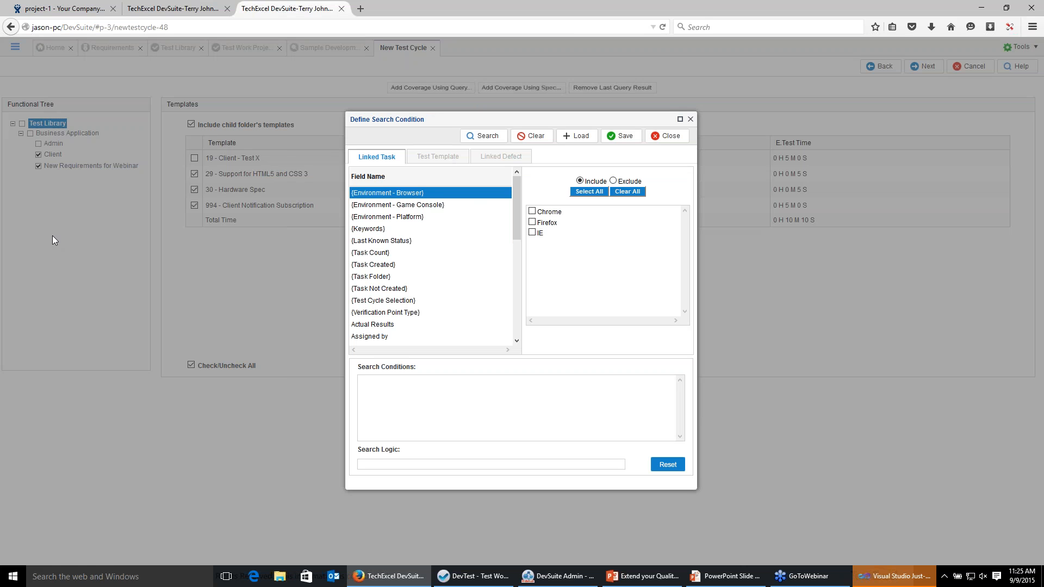
pyautogui.click(690, 119)
pyautogui.click(932, 73)
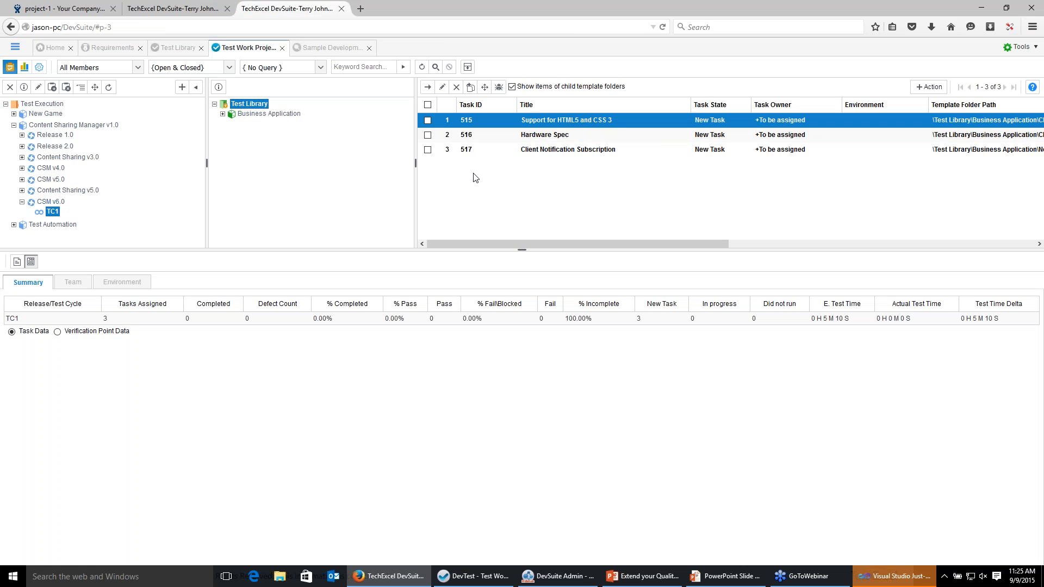
# Edit test cycle TC1's task folder to include all Test Library templates and finish.
pyautogui.click(70, 282)
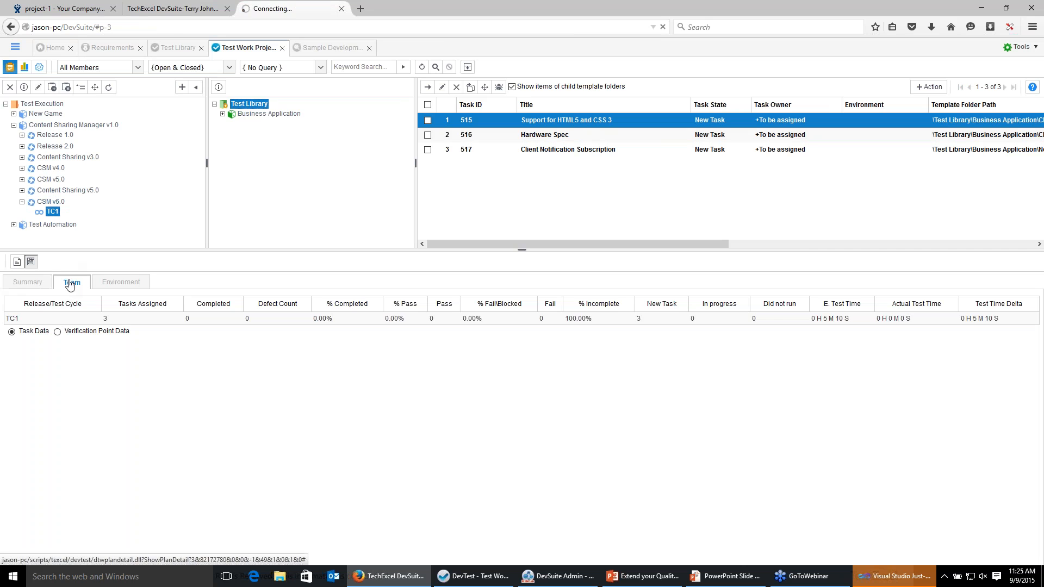
pyautogui.click(33, 283)
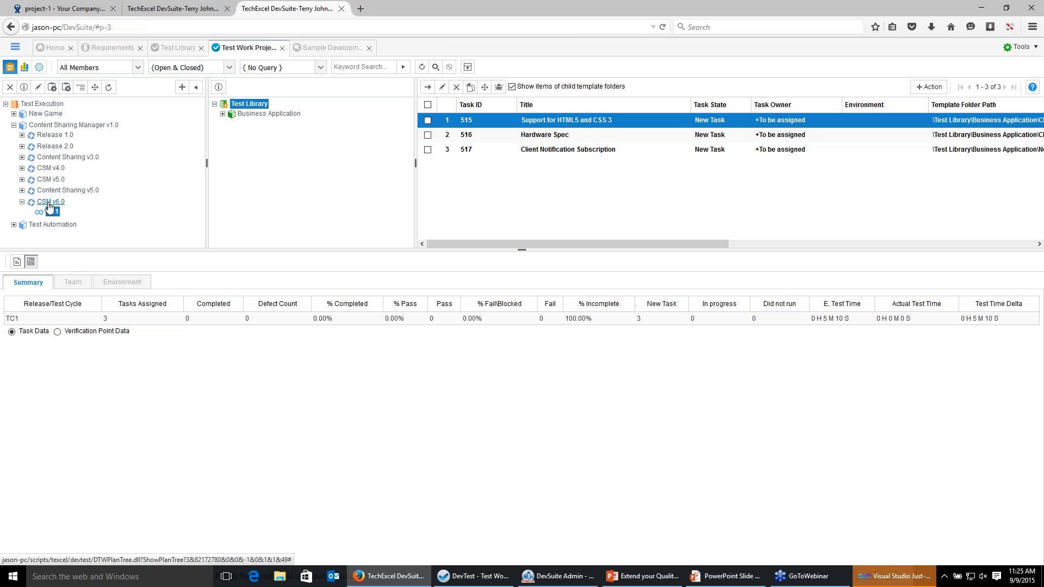
pyautogui.rightClick(52, 214)
pyautogui.click(70, 218)
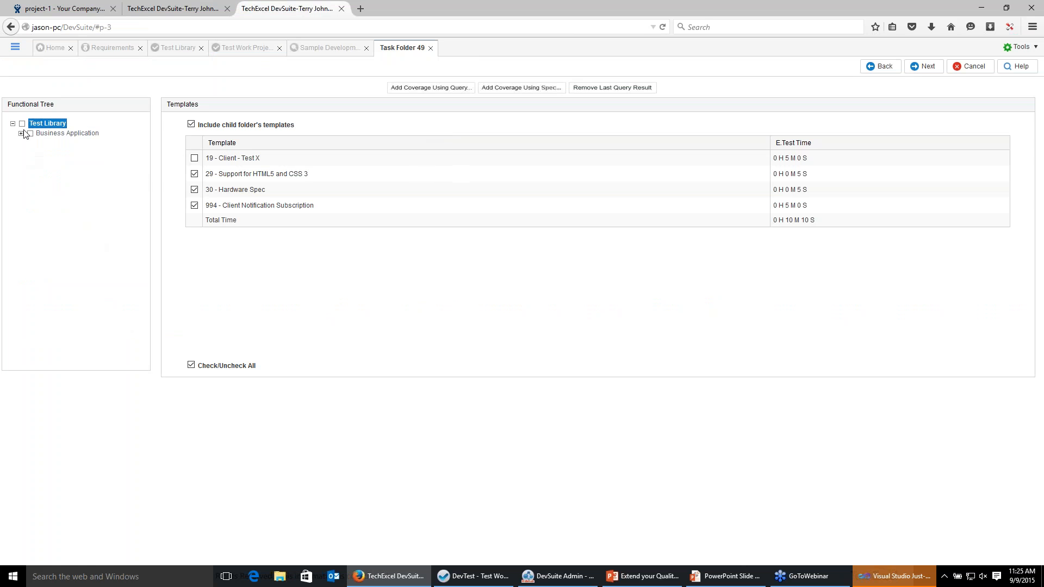
pyautogui.click(23, 124)
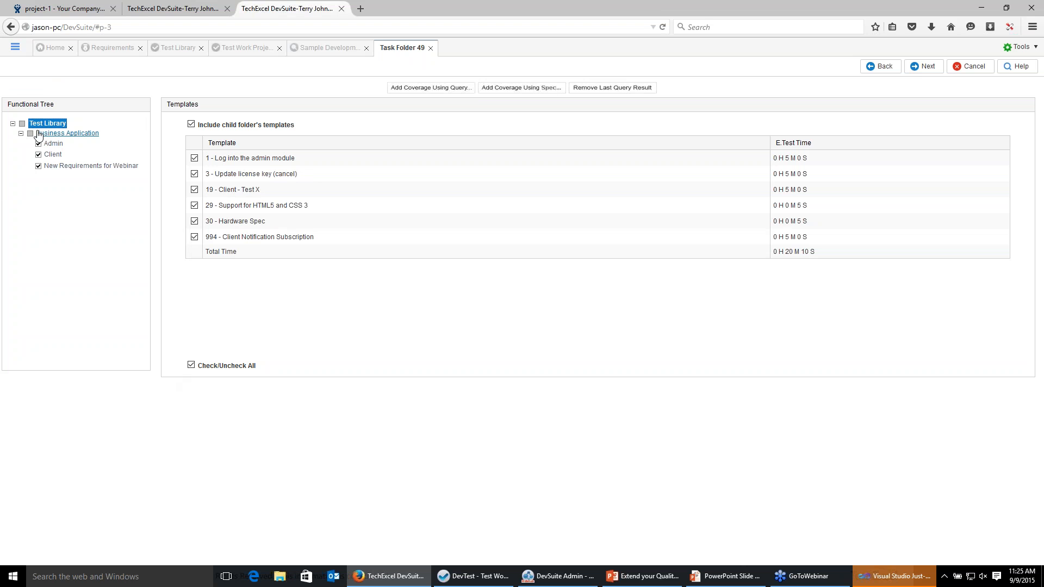
pyautogui.click(923, 66)
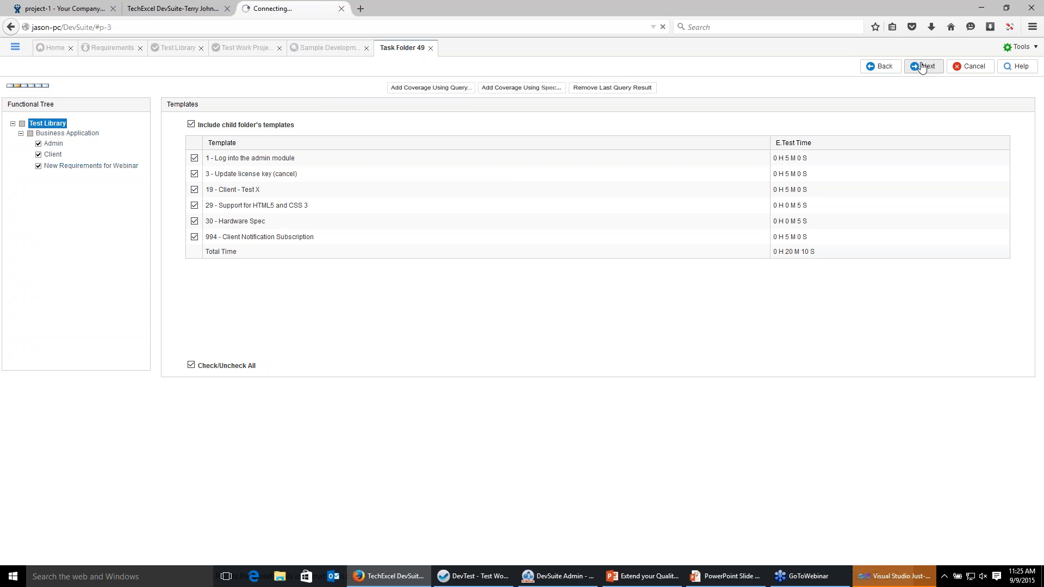
pyautogui.click(924, 67)
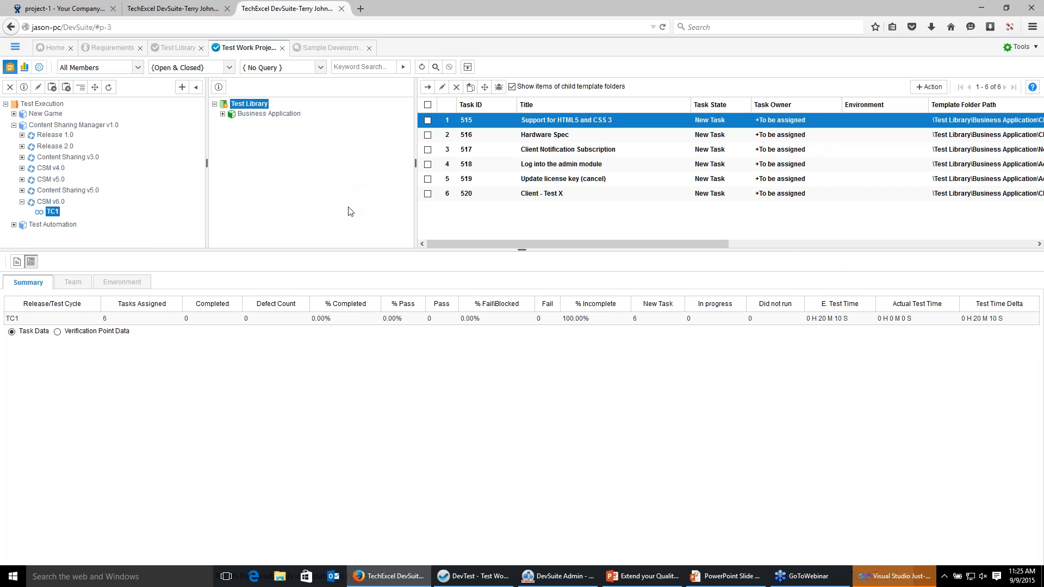
# Open the task detail for Support for HTML5 and CSS 3, mark it Pass and save.
pyautogui.click(16, 262)
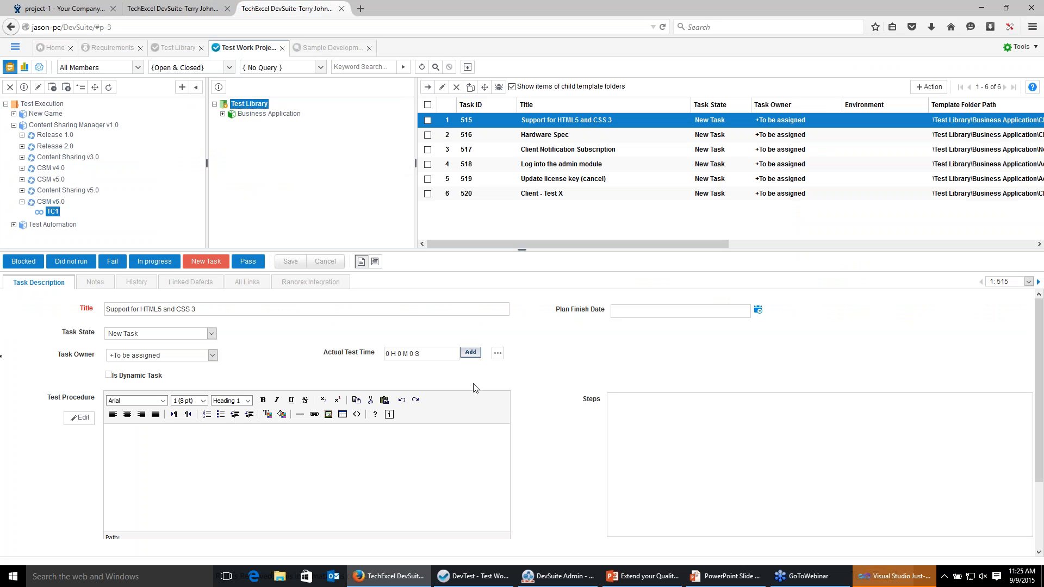
pyautogui.click(245, 263)
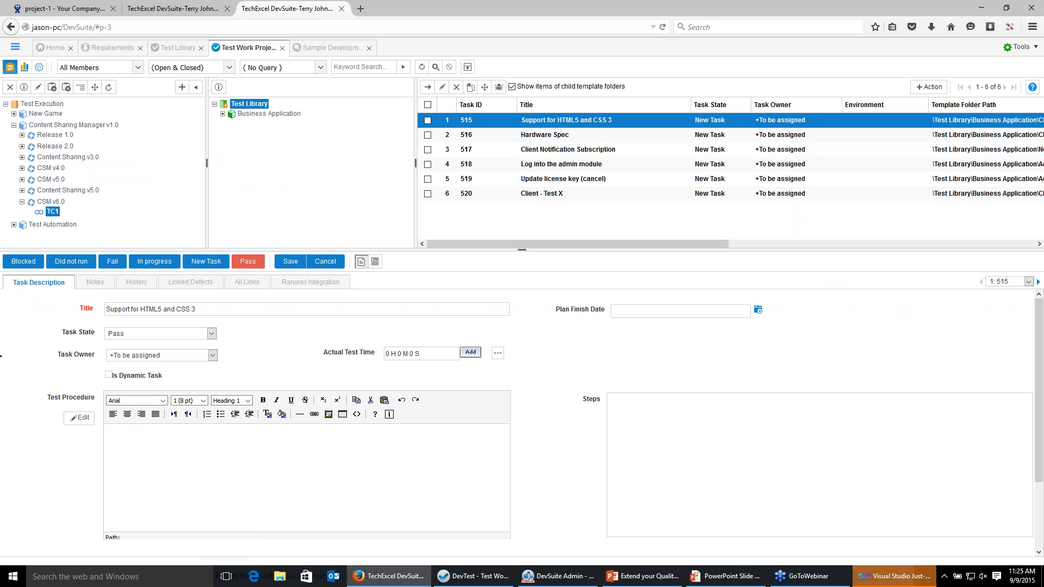
pyautogui.click(291, 263)
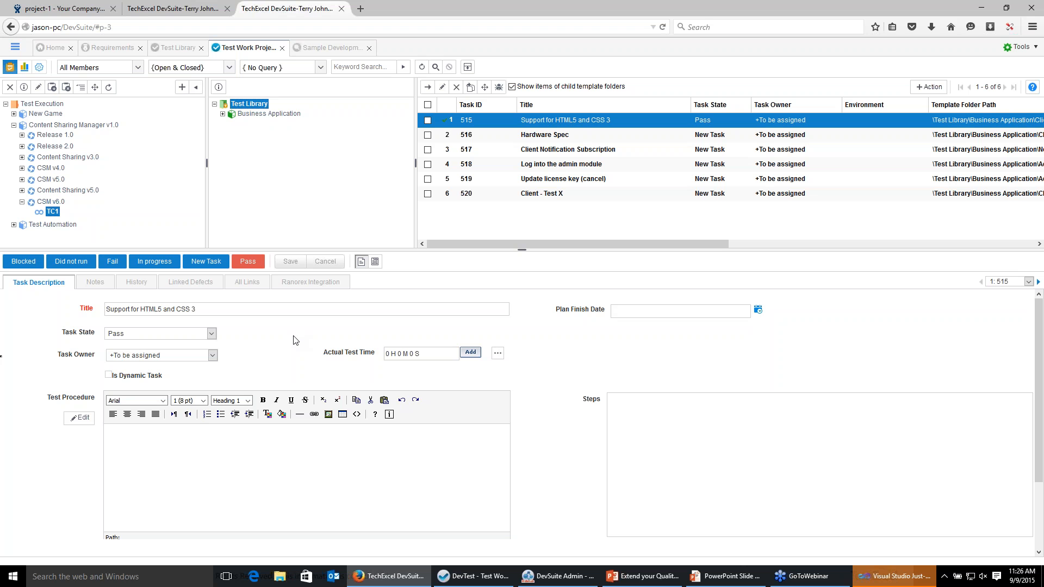
# Mark the Hardware Spec task as Pass and save it.
pyautogui.click(535, 137)
pyautogui.click(248, 262)
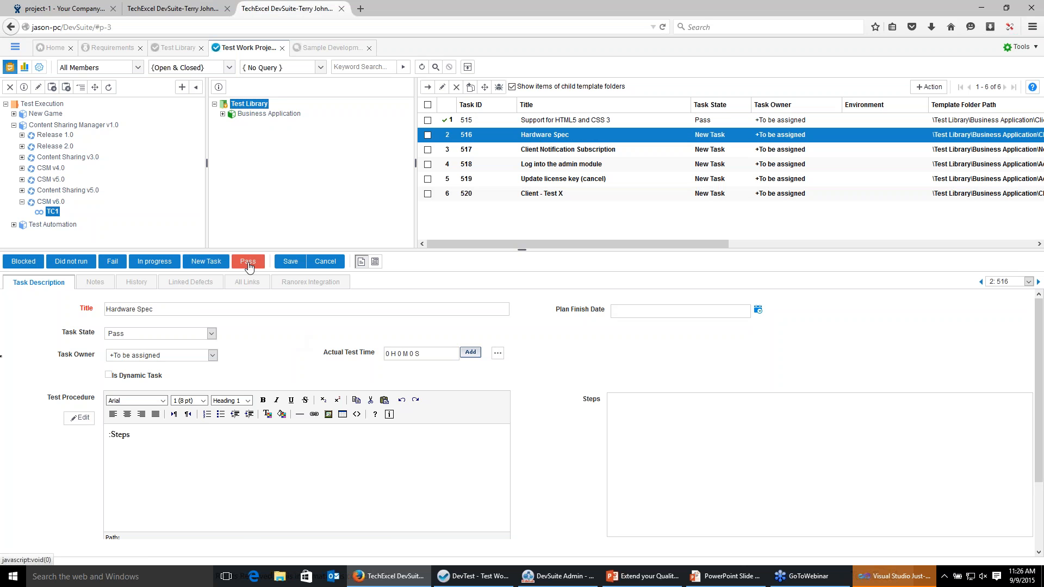
pyautogui.click(292, 263)
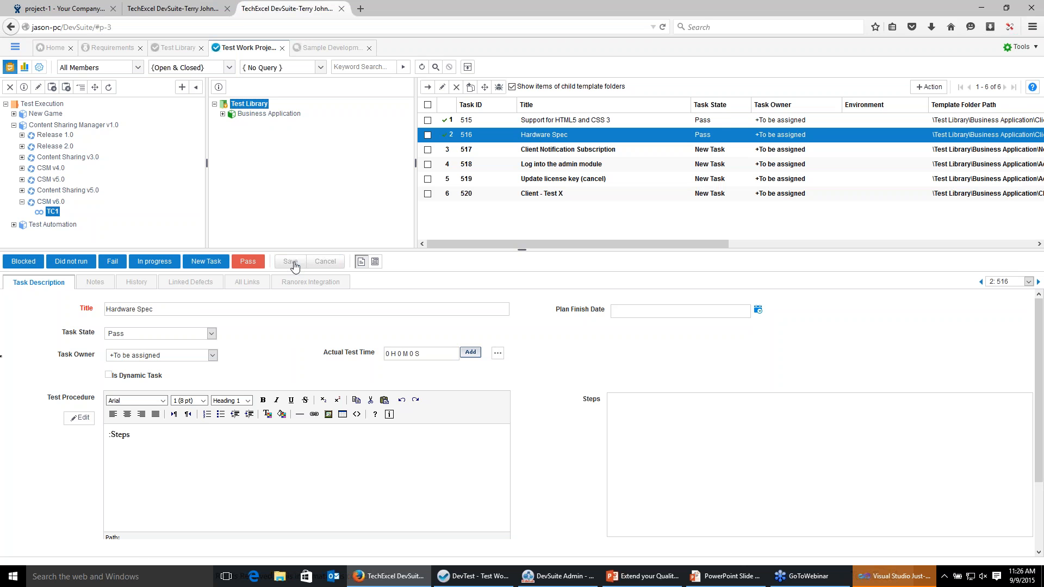
# Mark the Client Notification Subscription task as Fail, save, and choose to create a new defect.
pyautogui.click(533, 150)
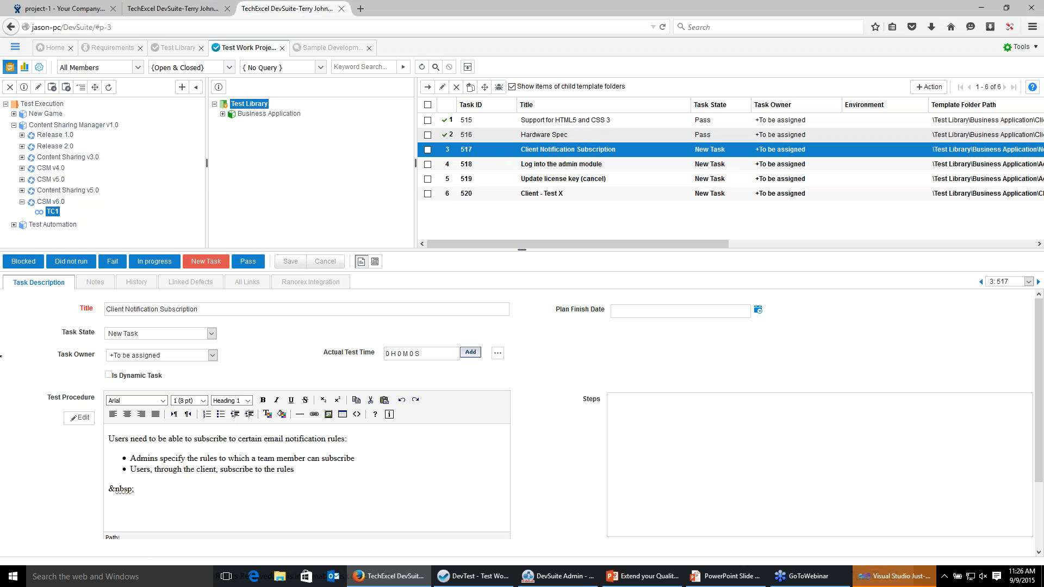
pyautogui.click(115, 262)
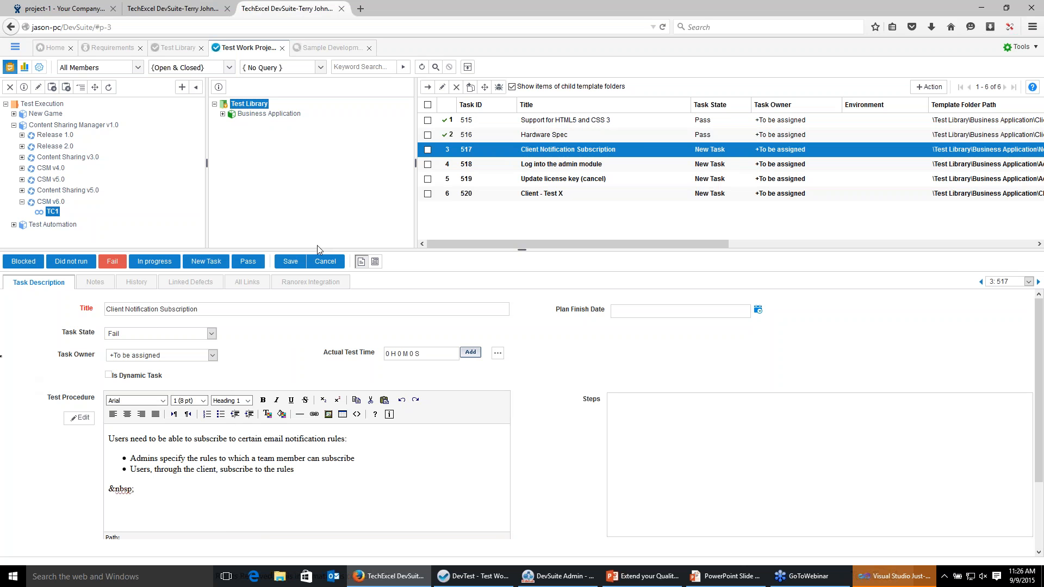
pyautogui.click(290, 261)
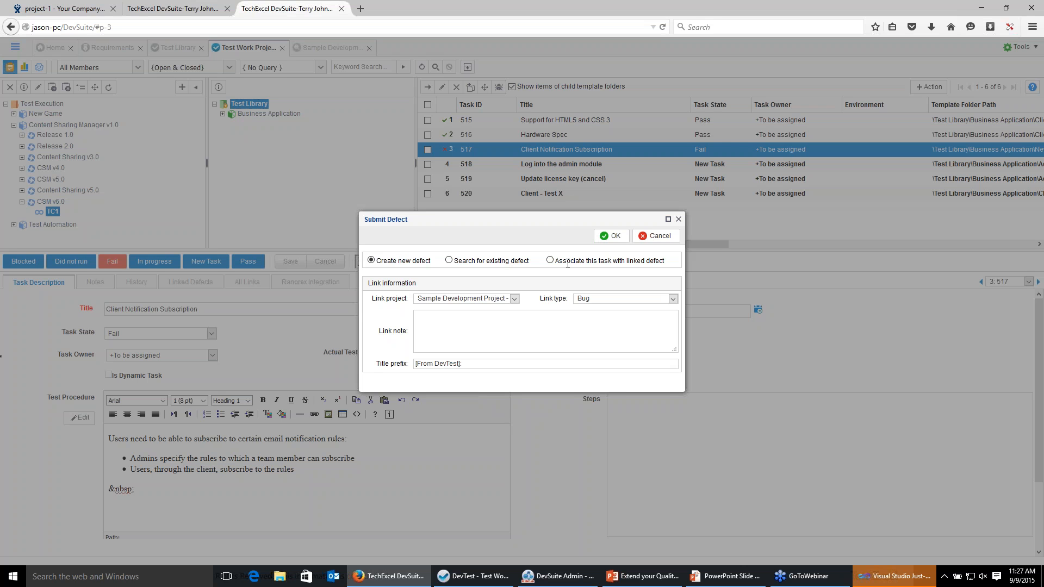
pyautogui.click(612, 237)
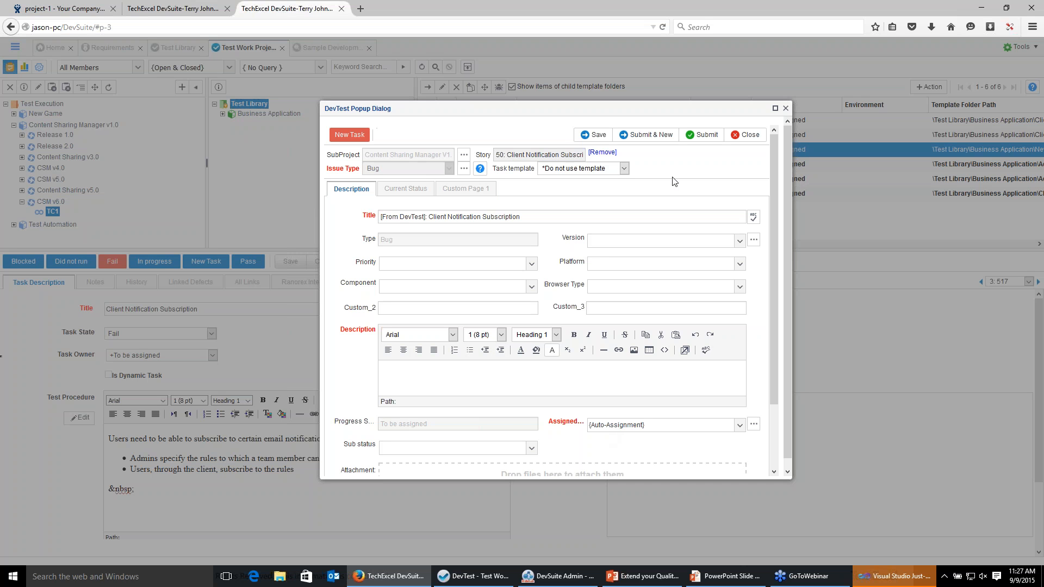
# Submit the new defect with the description "This is a bug".
pyautogui.click(703, 135)
pyautogui.click(561, 249)
pyautogui.click(429, 380)
pyautogui.write('Th')
pyautogui.write('is a bug')
pyautogui.click(708, 135)
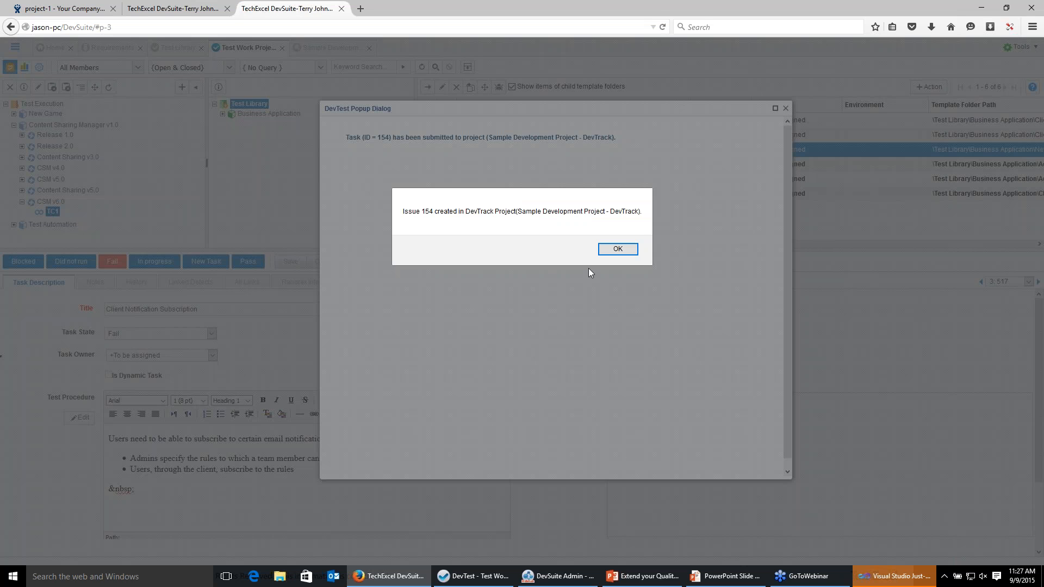
pyautogui.click(619, 249)
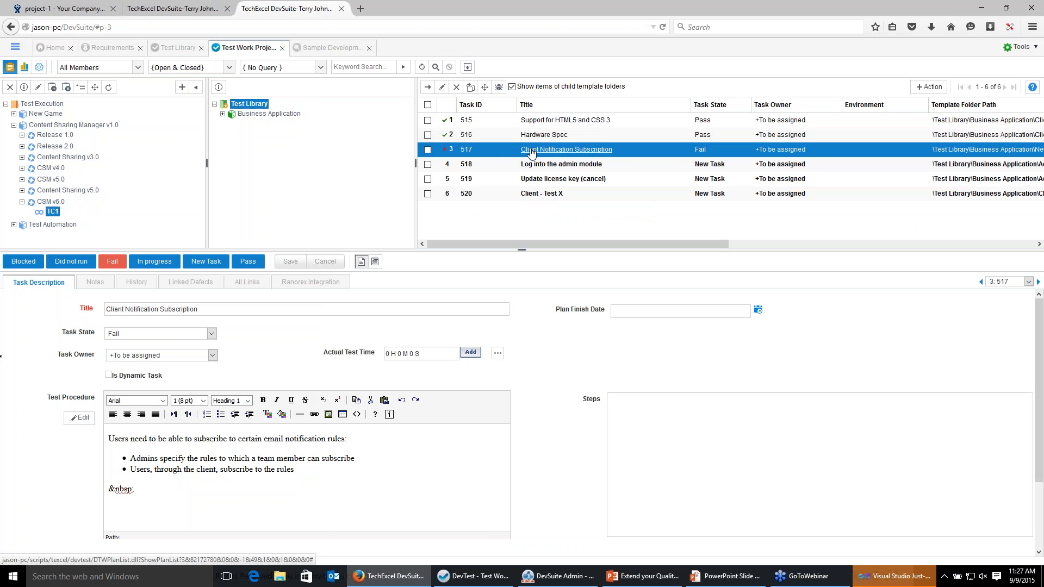
# Inspect the defect linked to the Client Notification Subscription task.
pyautogui.click(193, 283)
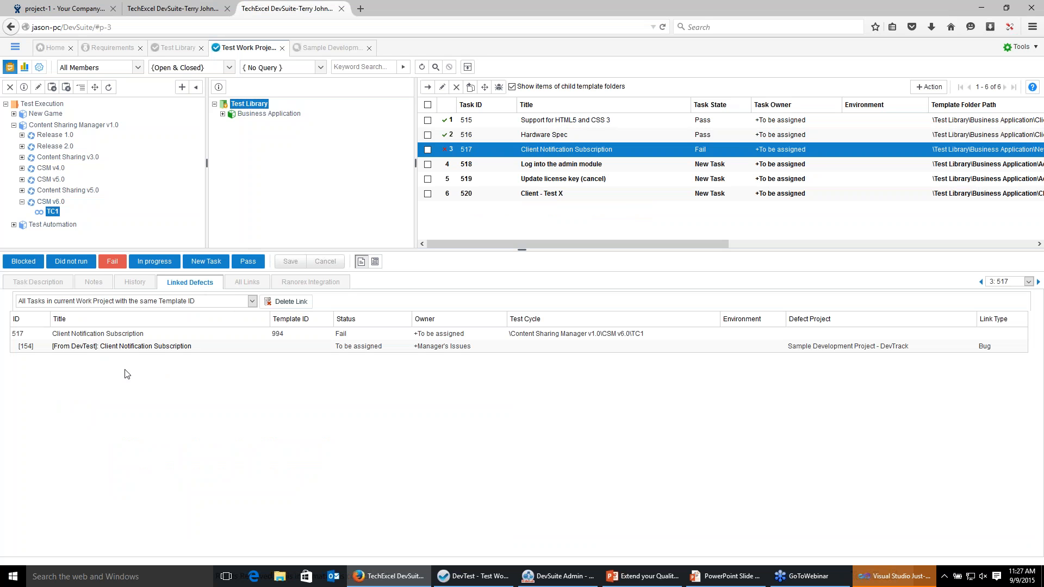
pyautogui.click(103, 348)
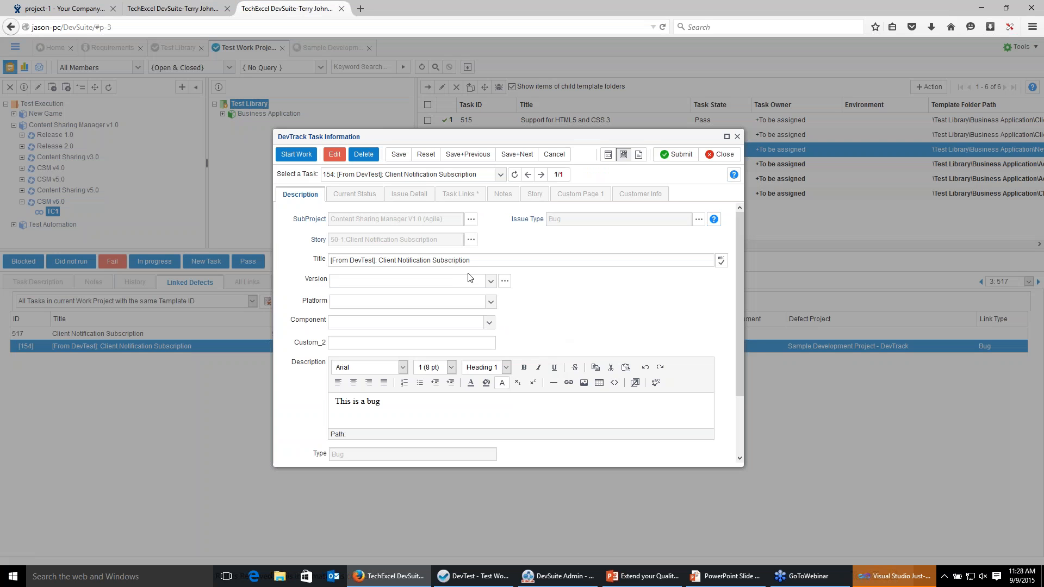
pyautogui.click(721, 154)
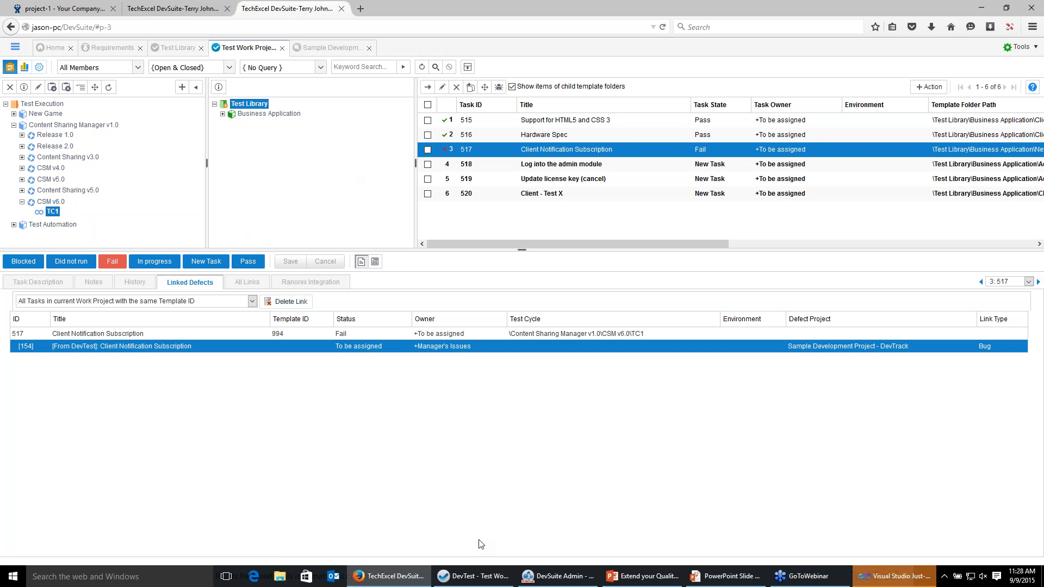
# Switch to the DevTest desktop app and change to Template View.
pyautogui.click(487, 579)
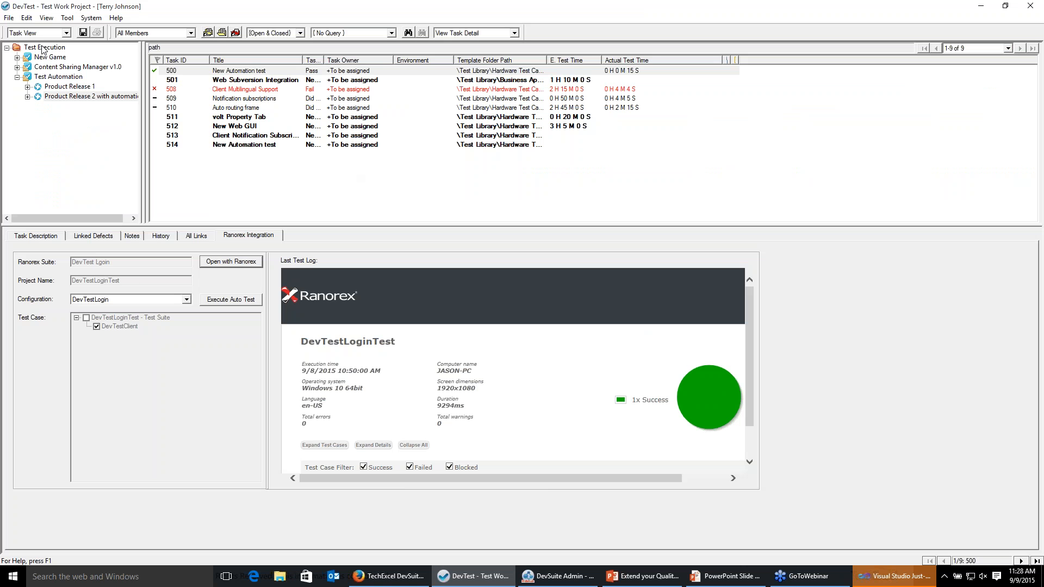
pyautogui.click(66, 32)
pyautogui.click(33, 51)
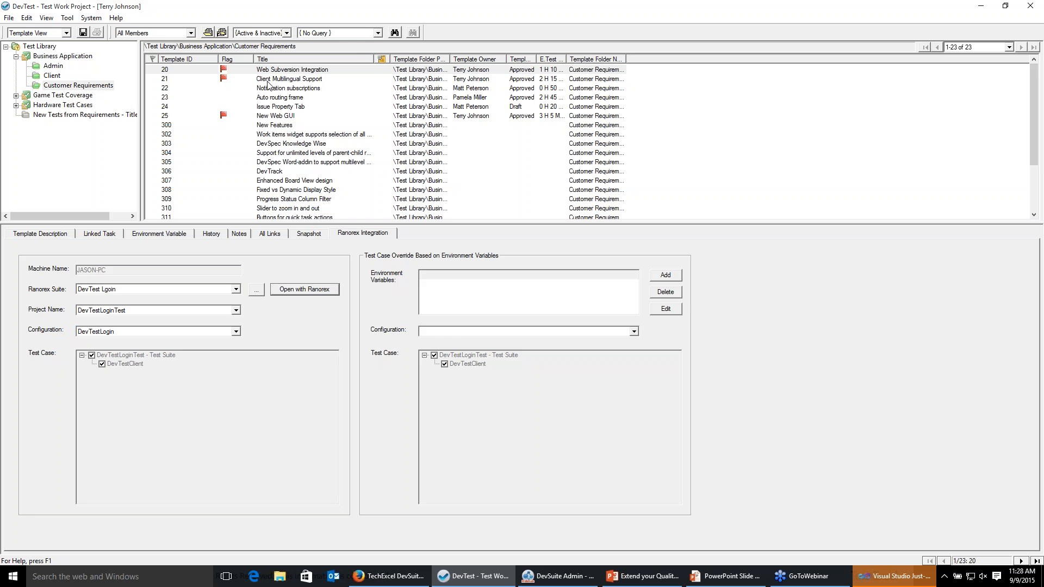
# Set the template's Ranorex suite to Sample, project KeePassTestSuite and configuration MyFirstRunConfig.
pyautogui.click(231, 291)
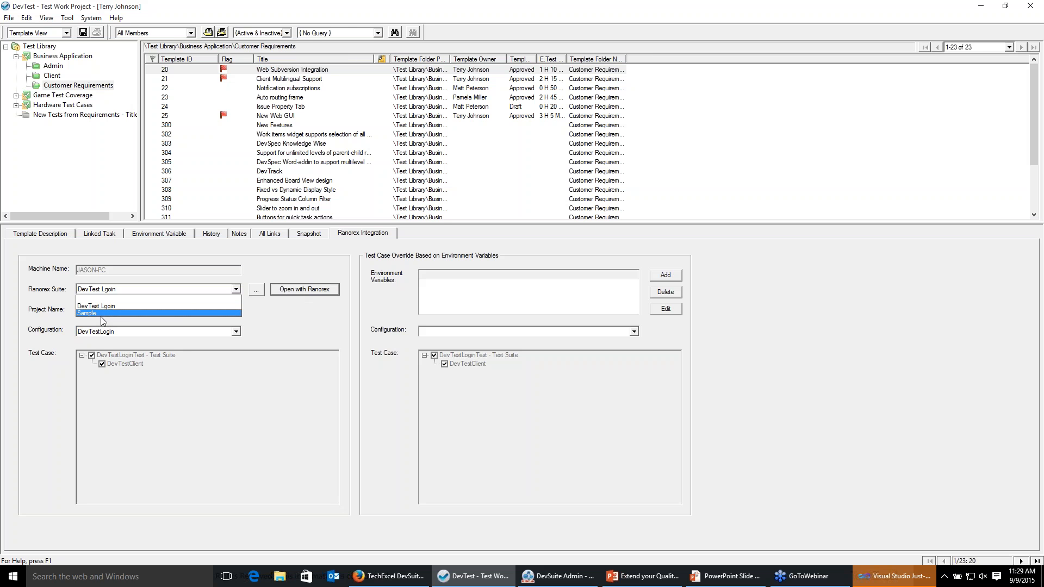
pyautogui.click(102, 314)
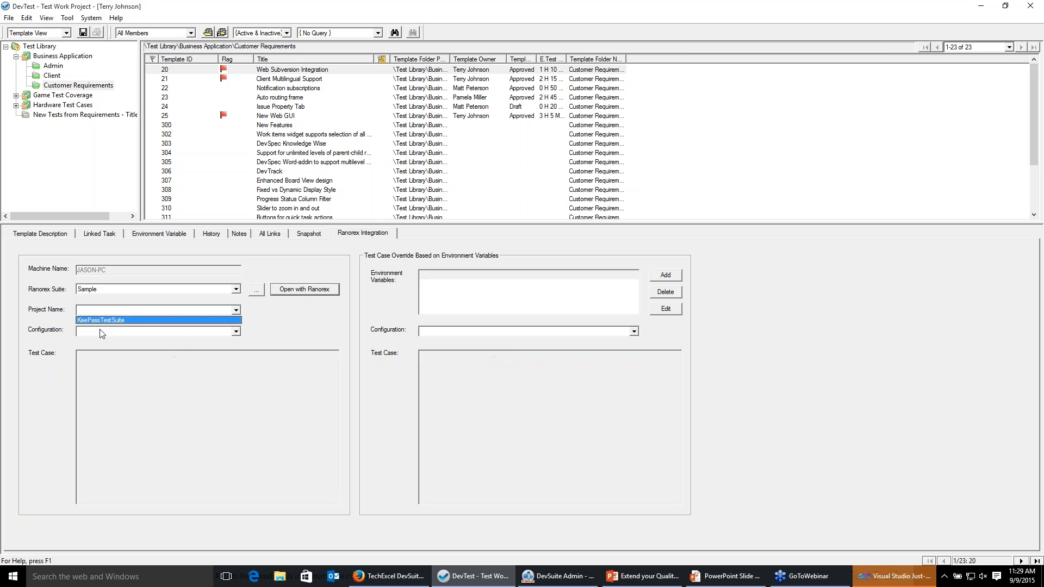
pyautogui.click(100, 320)
pyautogui.click(99, 330)
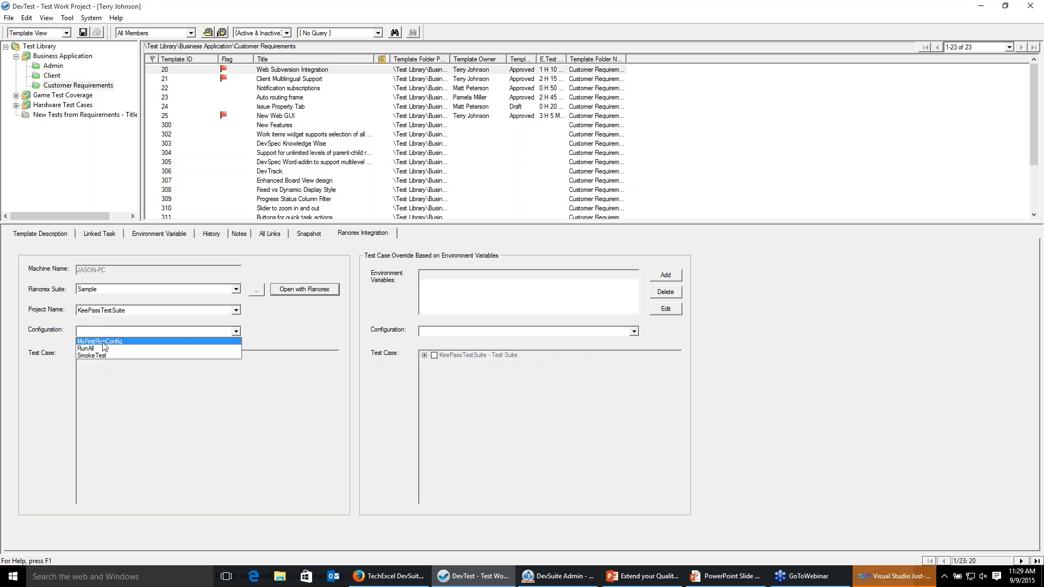
pyautogui.click(102, 342)
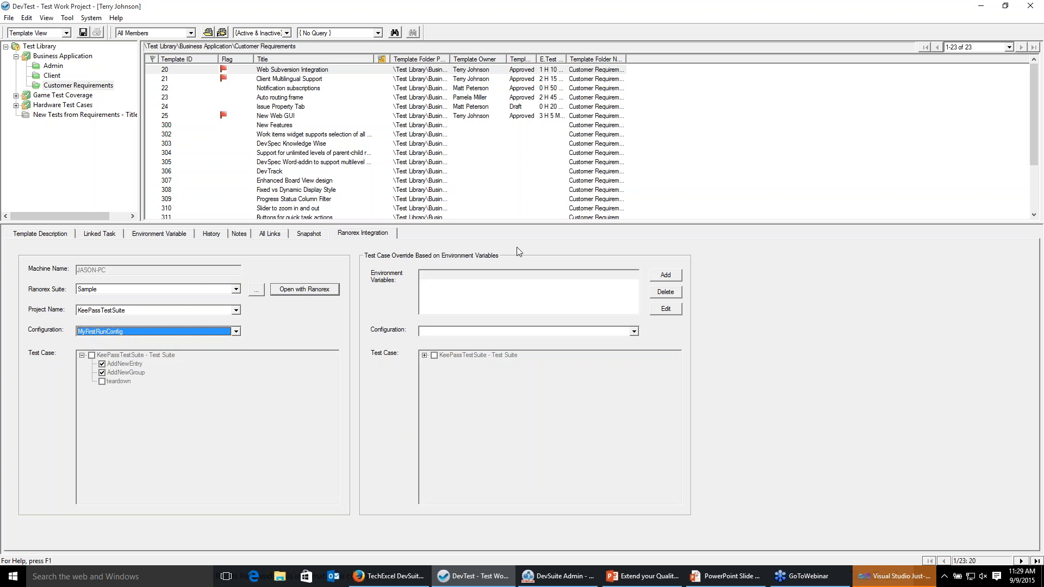
# Cancel adding an environment-variable override and return to Task View.
pyautogui.click(670, 276)
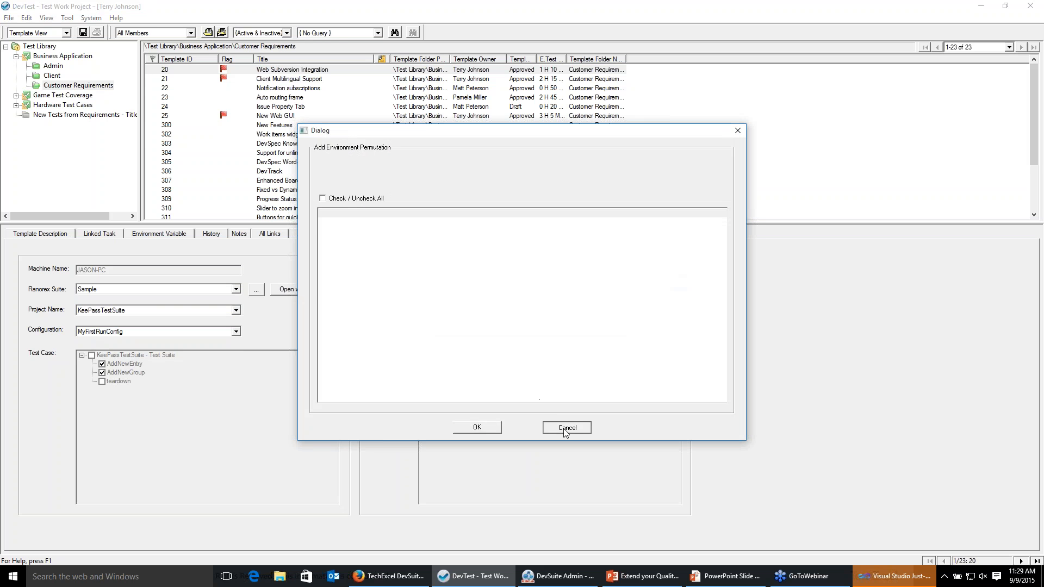
pyautogui.click(566, 429)
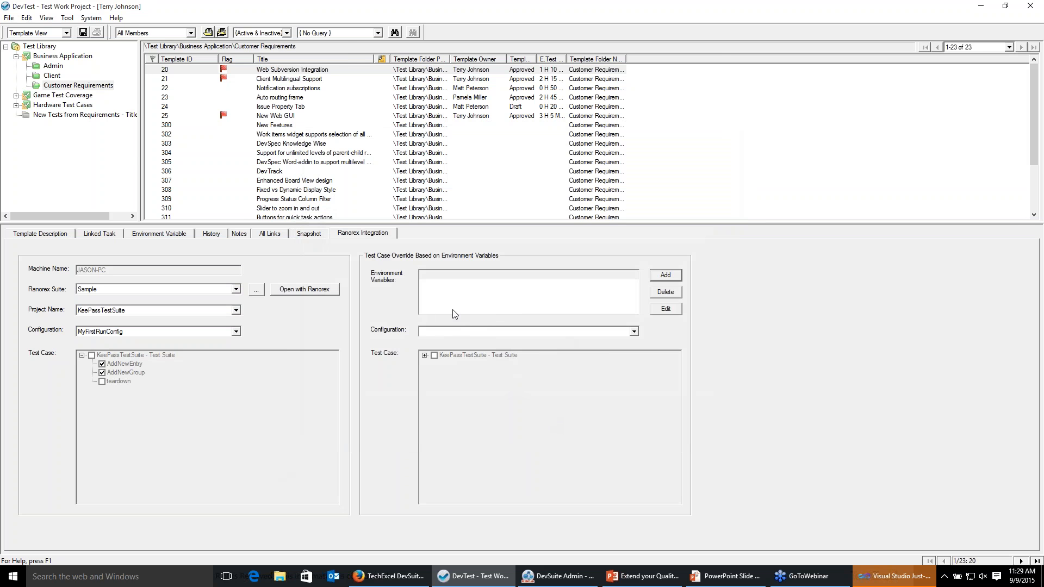
pyautogui.click(16, 34)
pyautogui.click(20, 48)
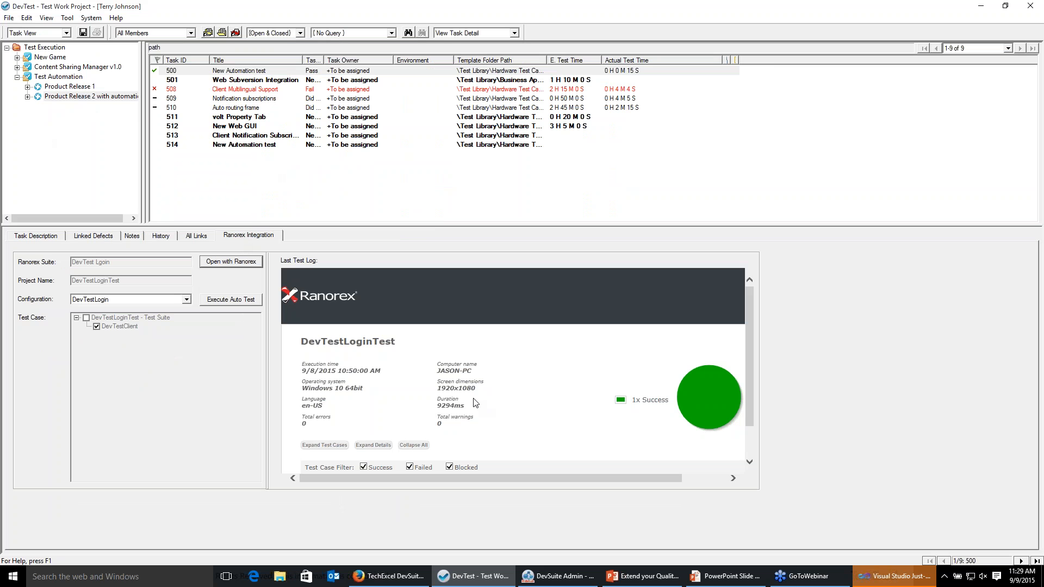
# Examine the Ranorex test logs of the automation tasks, especially the failed Client Multilingual Support task.
pyautogui.click(269, 91)
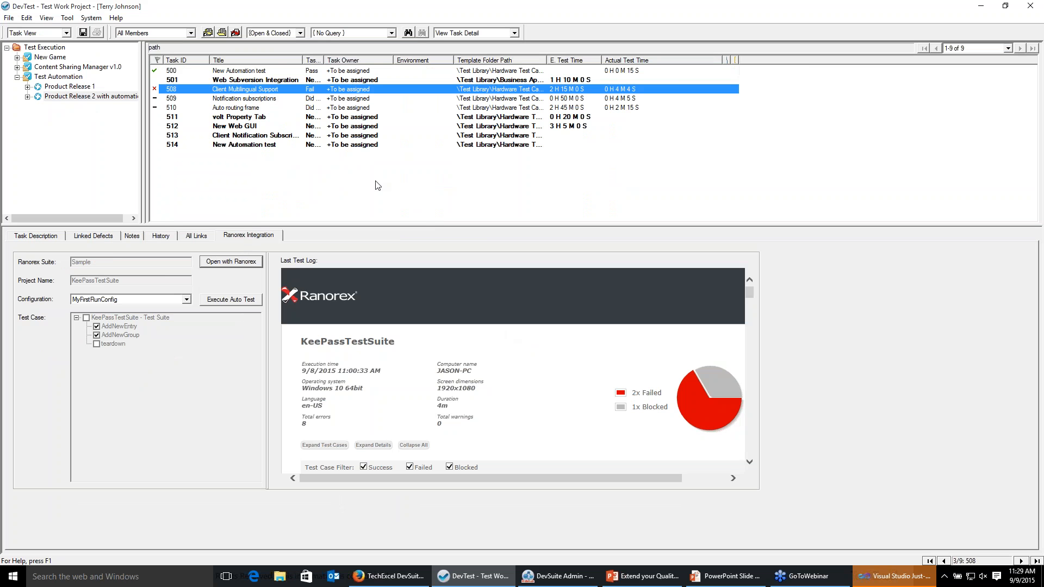
pyautogui.keyDown('shift'); pyautogui.click(234, 108); pyautogui.keyUp('shift')
pyautogui.rightClick(234, 109)
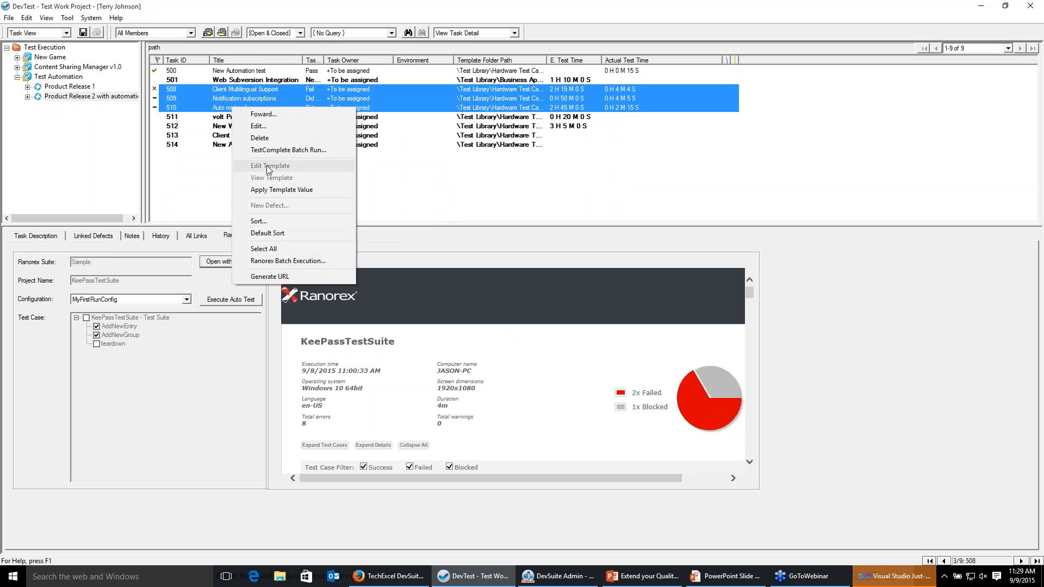
pyautogui.click(222, 98)
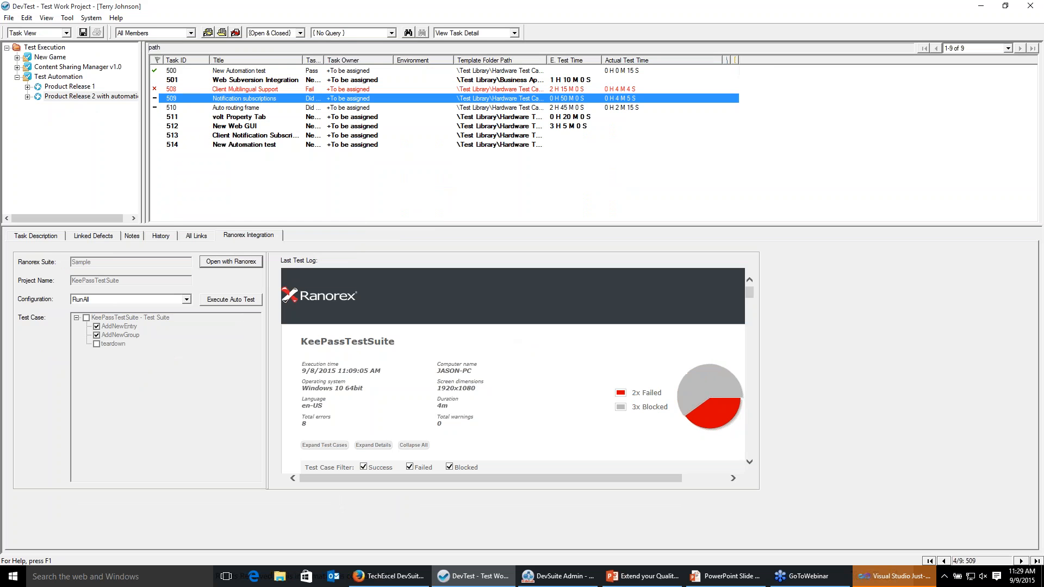
pyautogui.click(228, 89)
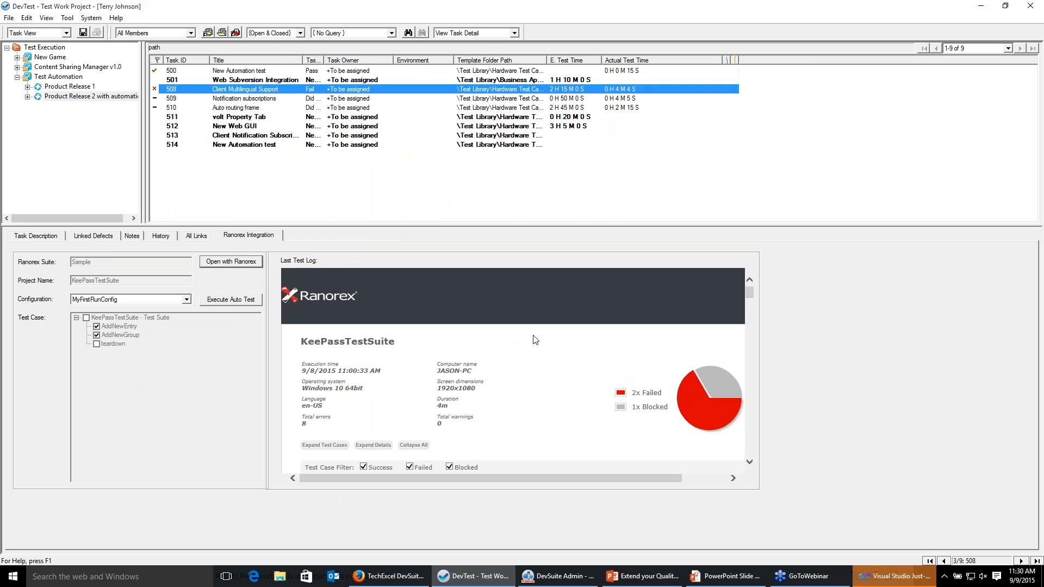
pyautogui.scroll(-10, 529, 341)
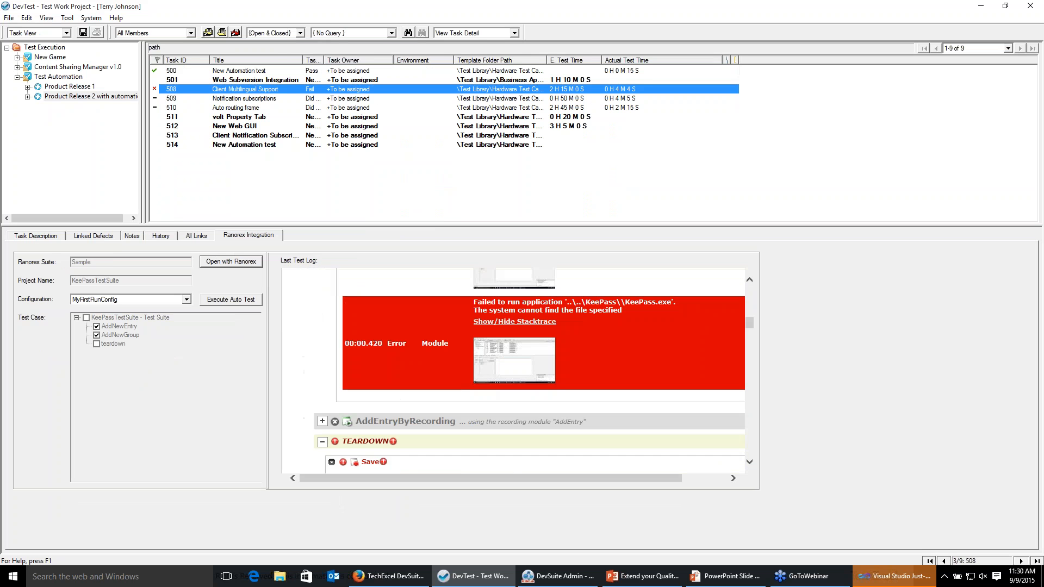
pyautogui.scroll(-8, 539, 370)
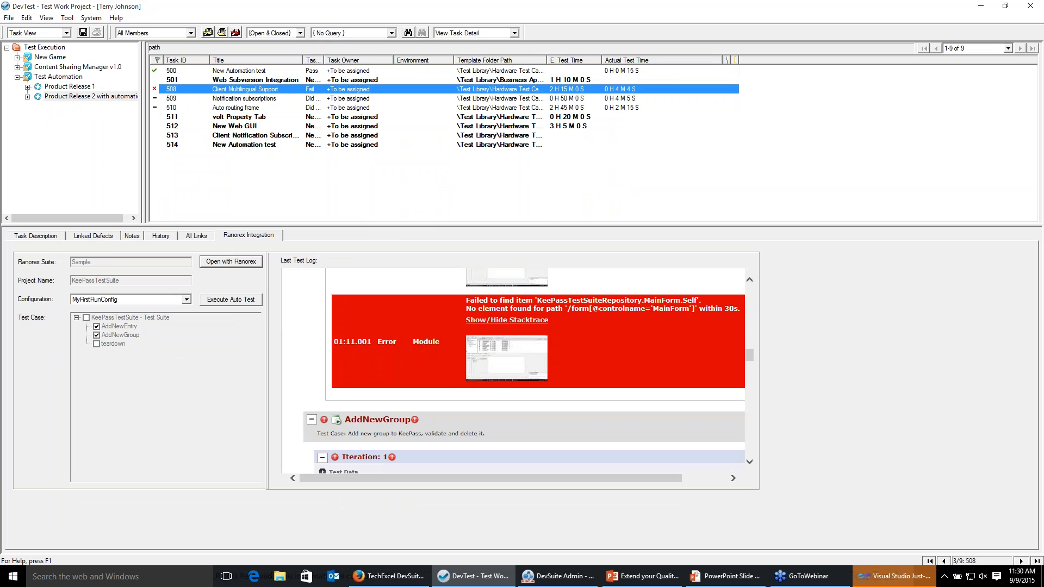
pyautogui.scroll(-10, 532, 369)
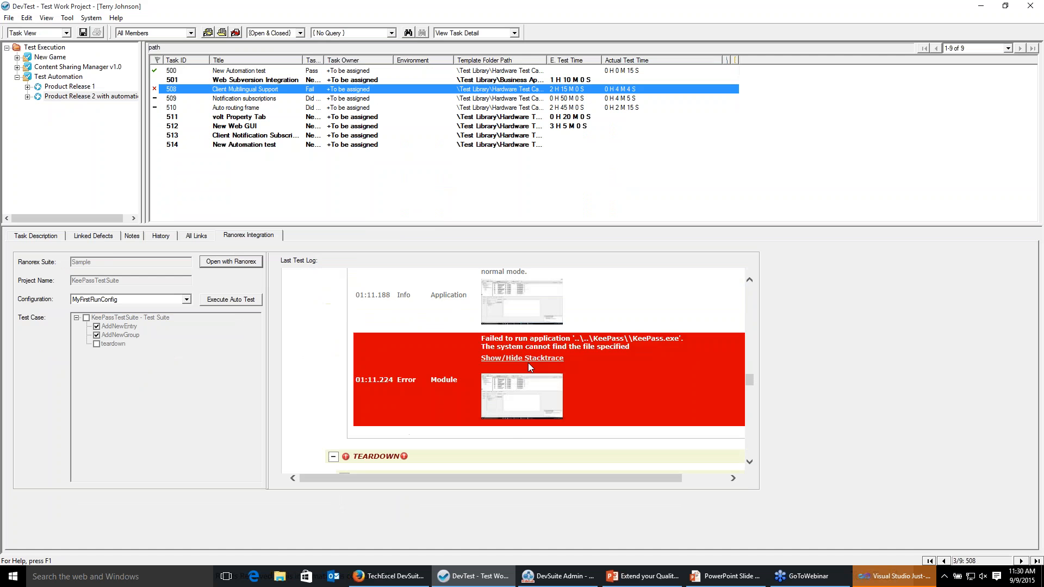
pyautogui.scroll(-3, 533, 369)
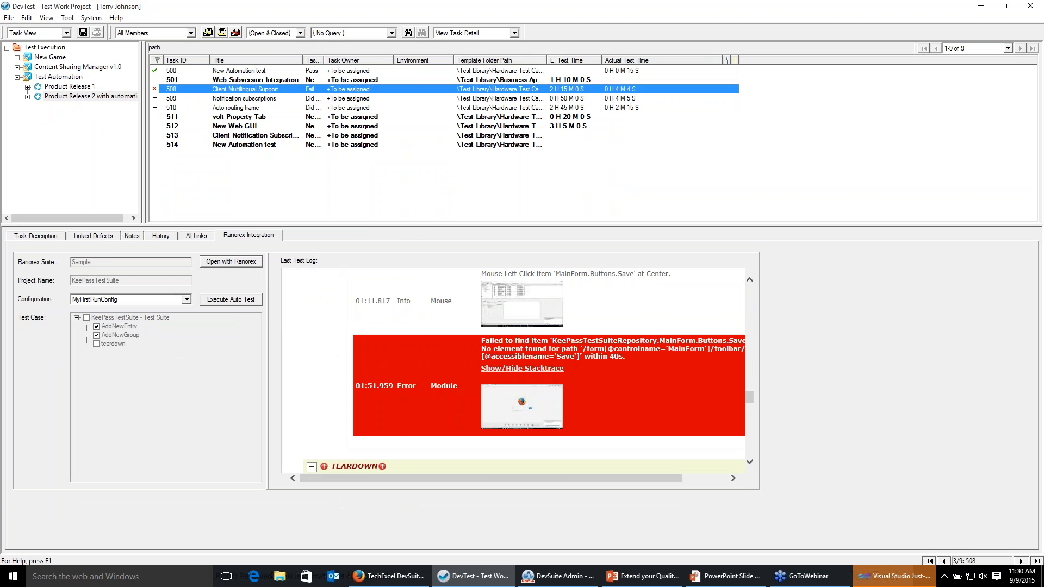
pyautogui.scroll(-3, 532, 367)
pyautogui.scroll(13, 531, 366)
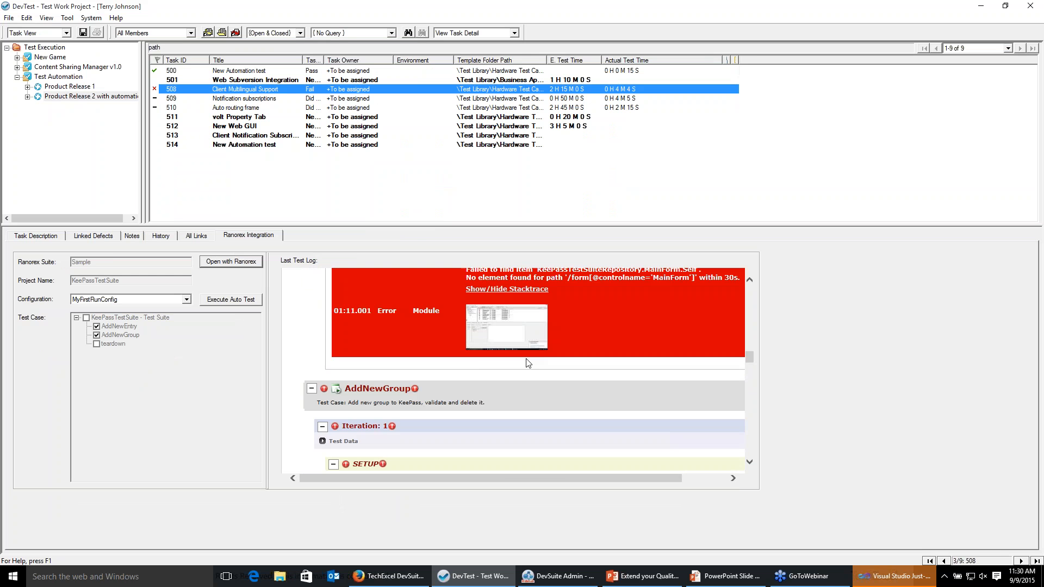
pyautogui.scroll(10, 527, 363)
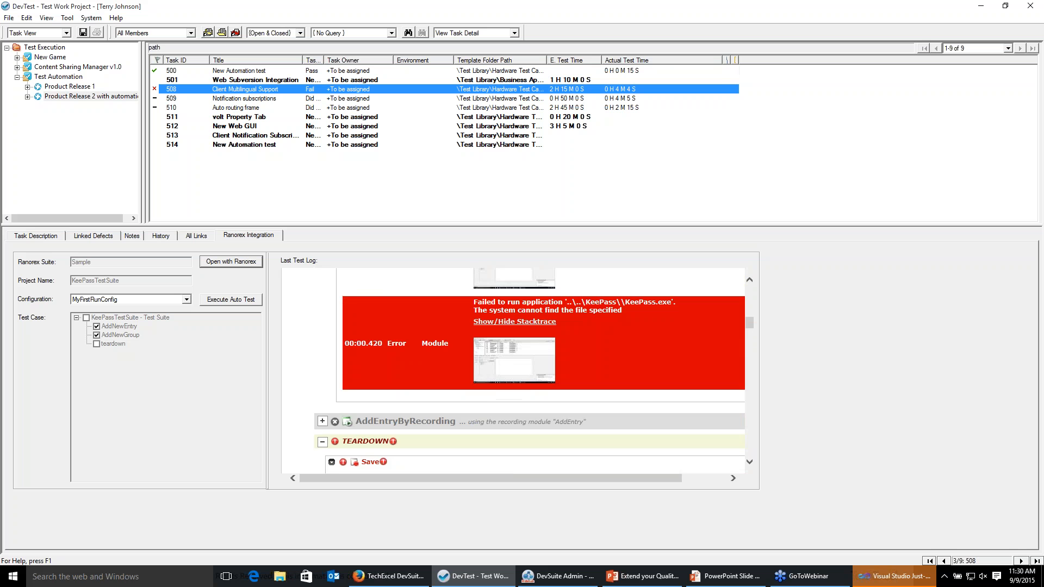
pyautogui.scroll(3, 527, 362)
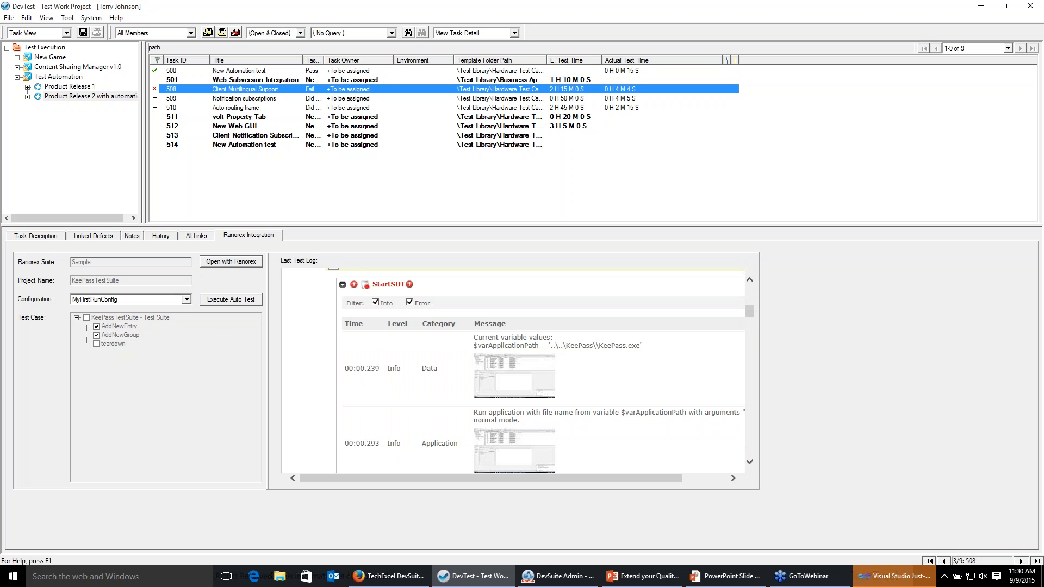
# Switch to the browser and open Jira issue PROJ-31 from project-1's activity stream.
pyautogui.moveTo(749, 312); pyautogui.dragTo(749, 284)
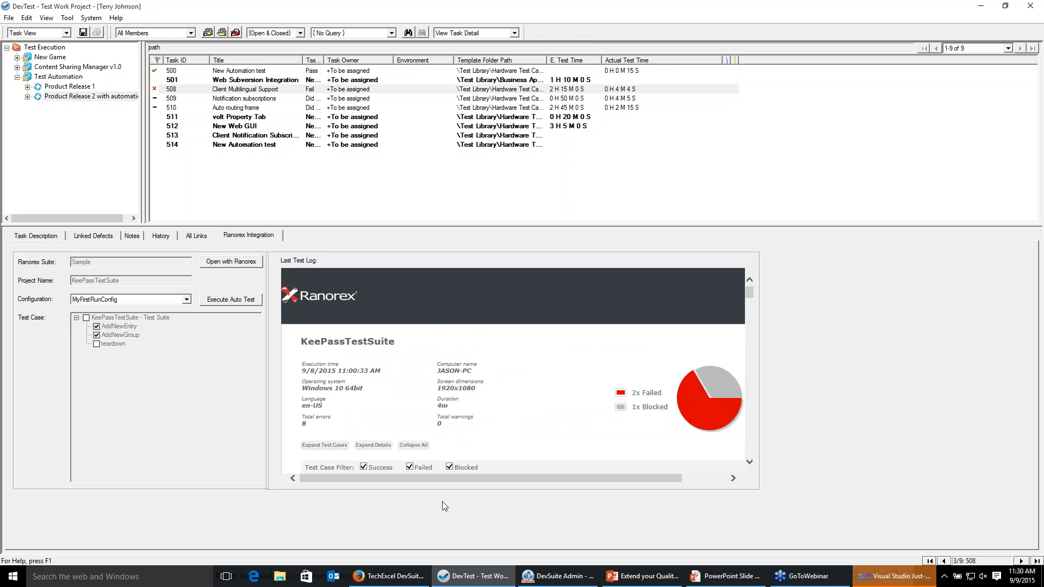
pyautogui.click(415, 580)
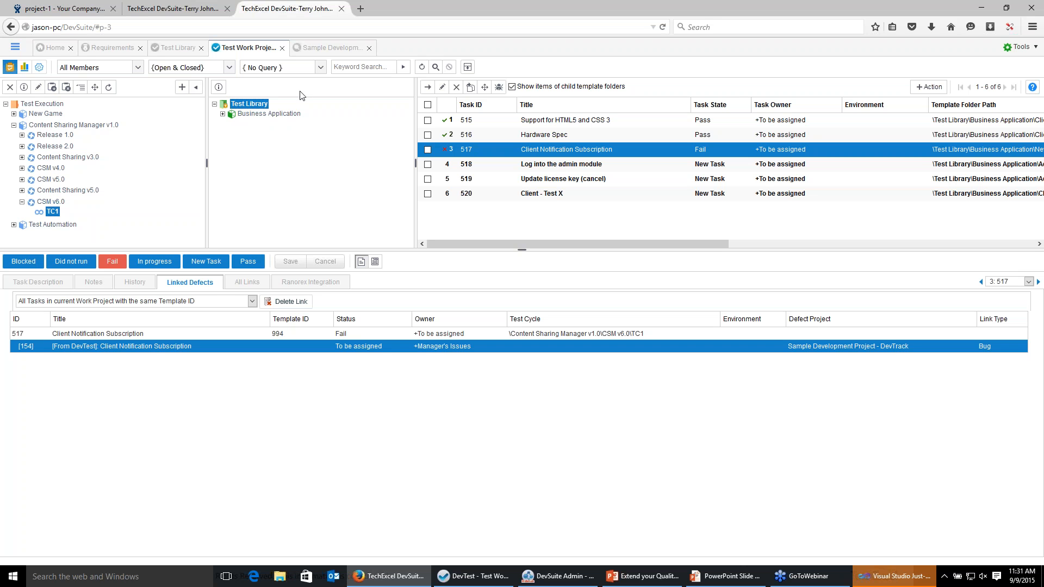
pyautogui.click(183, 10)
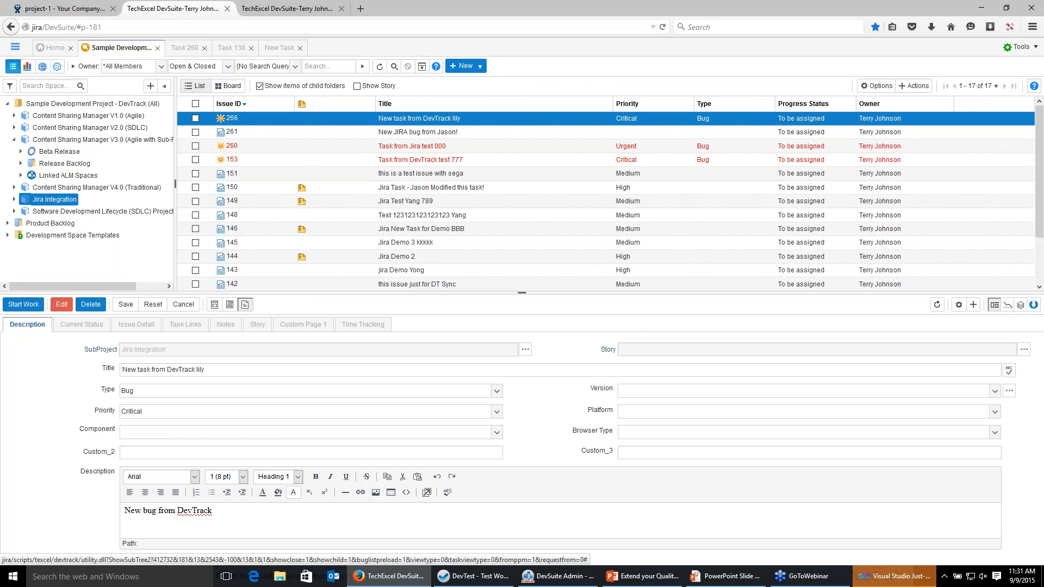
pyautogui.click(61, 8)
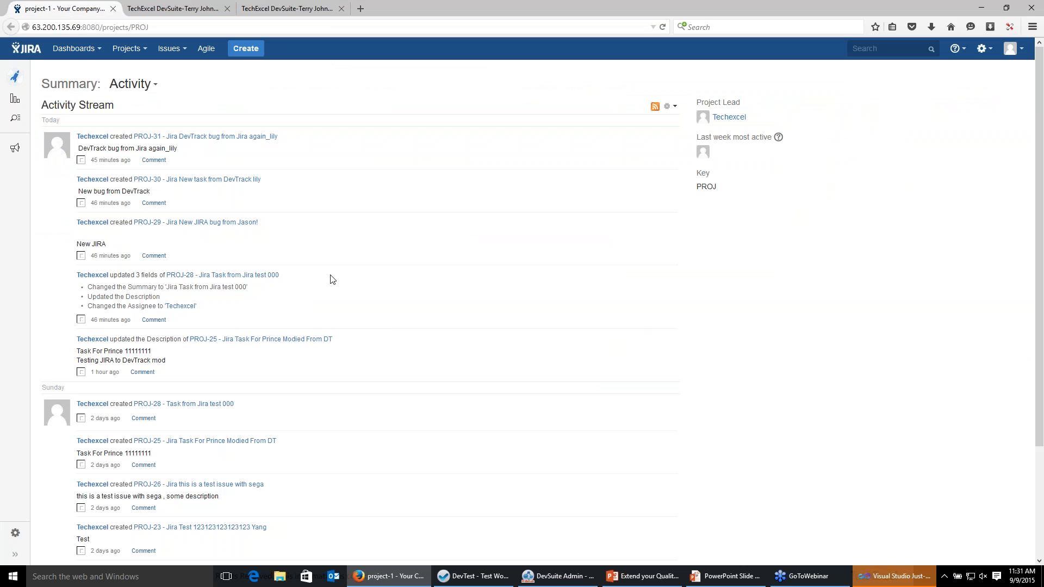
pyautogui.click(142, 137)
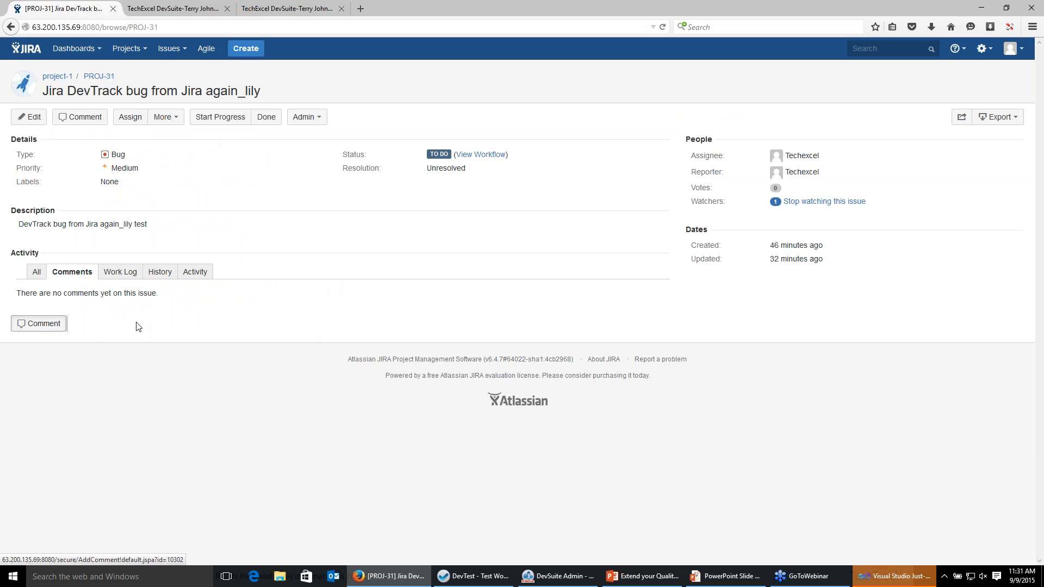
# Add the comment "This is new!" to the Jira issue.
pyautogui.click(19, 324)
pyautogui.write('This')
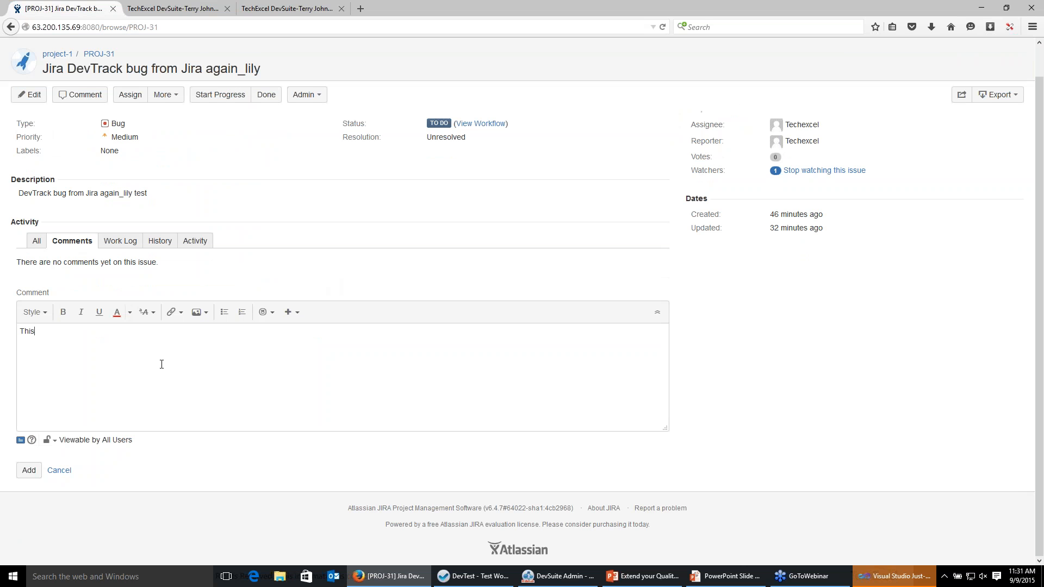
pyautogui.write(' is new!')
pyautogui.click(28, 471)
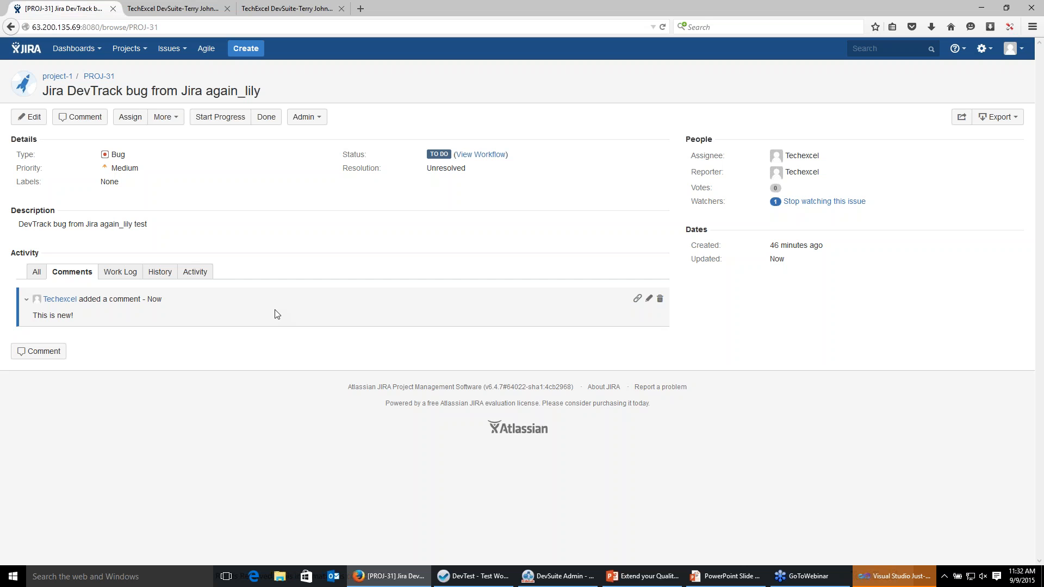
# Open the Jira Integration sub-project in the DevTrack development space to view its synchronized issues.
pyautogui.click(179, 9)
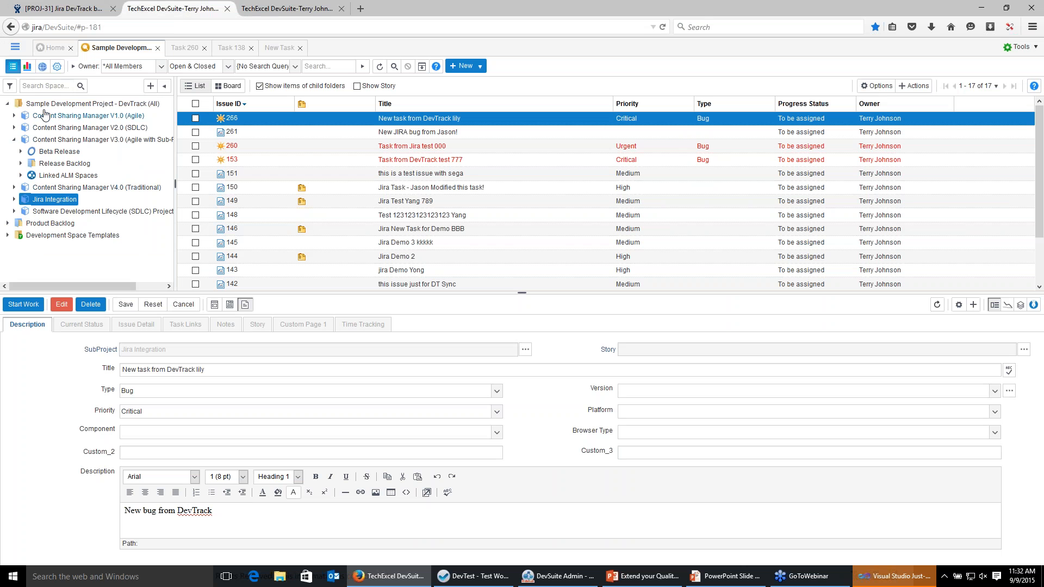
pyautogui.click(48, 201)
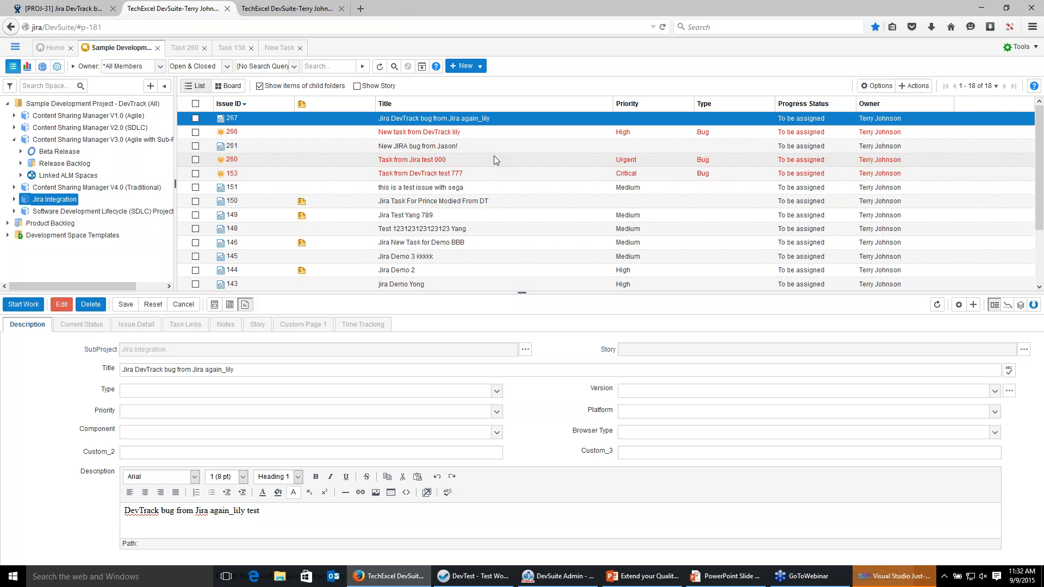
# Open the Specification Traceability Summary Report in the Requirements reports view.
pyautogui.click(289, 6)
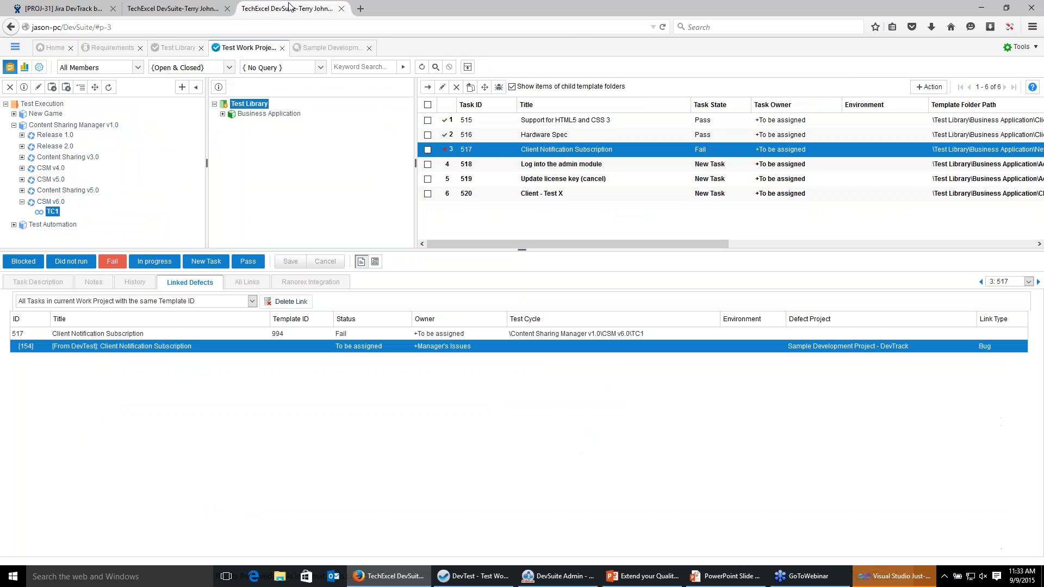
pyautogui.press('super')
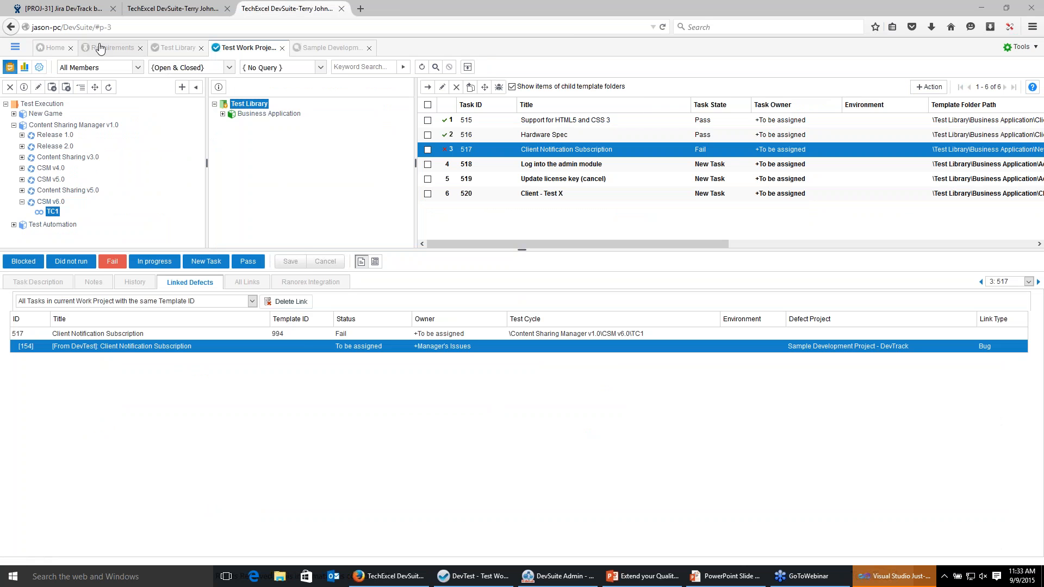
pyautogui.click(100, 48)
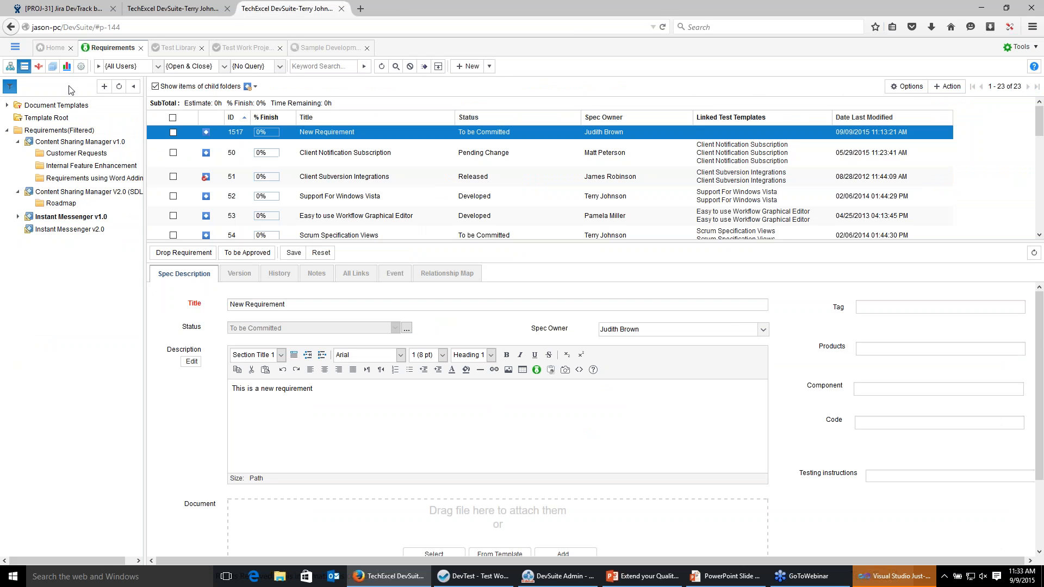
pyautogui.click(65, 71)
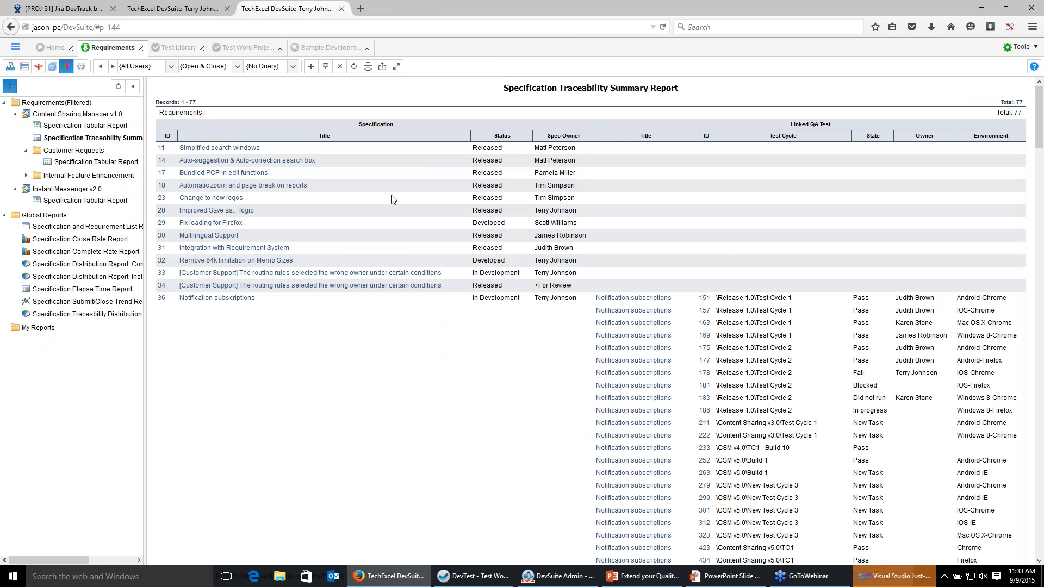
# Change the traceability report's parent folder space to Content Sharing Manager V2.0 (SDLC) and regenerate it.
pyautogui.click(322, 67)
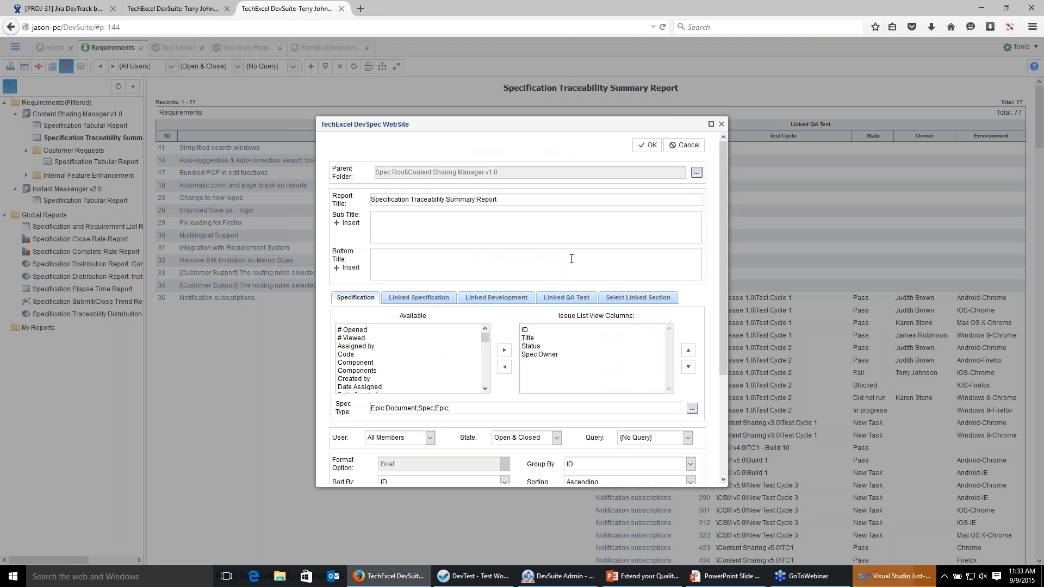
pyautogui.click(697, 173)
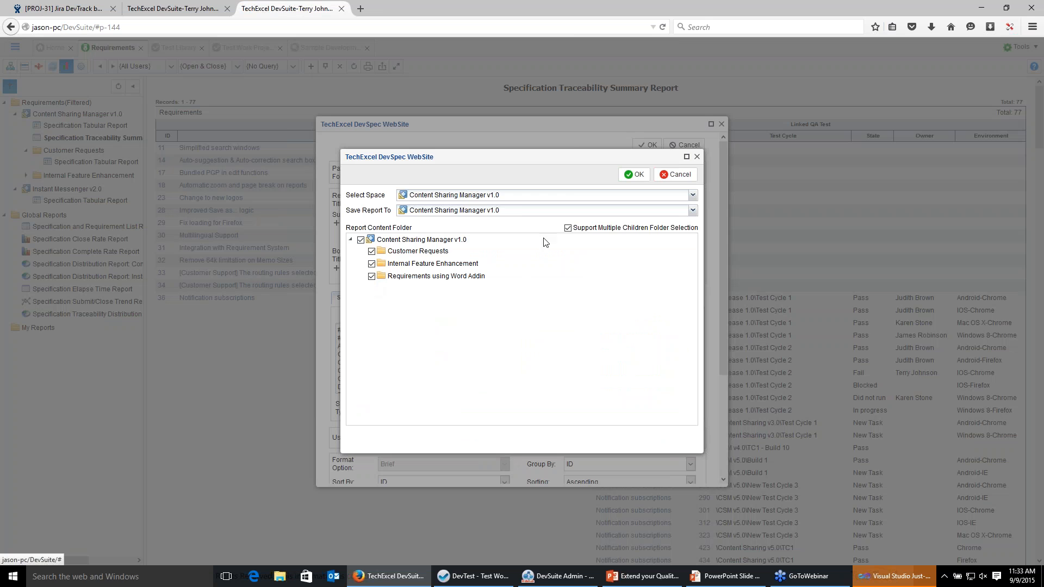
pyautogui.click(538, 197)
pyautogui.click(528, 219)
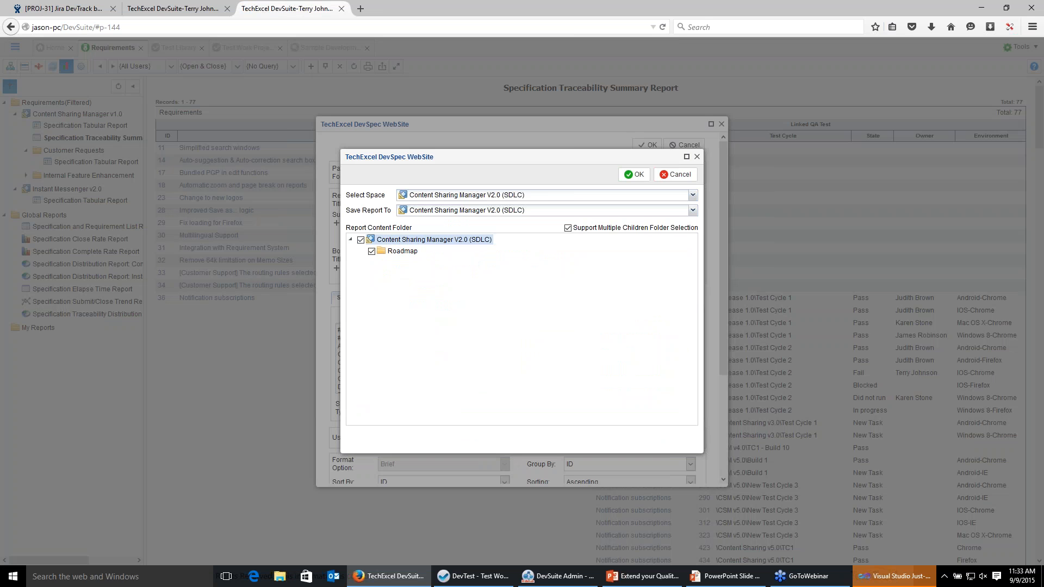
pyautogui.click(360, 239)
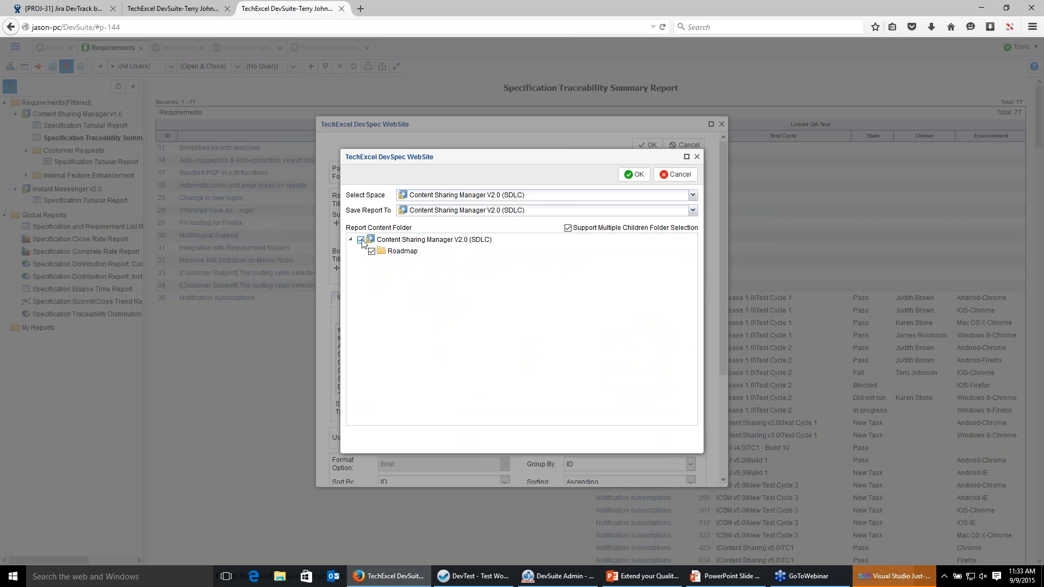
pyautogui.click(641, 177)
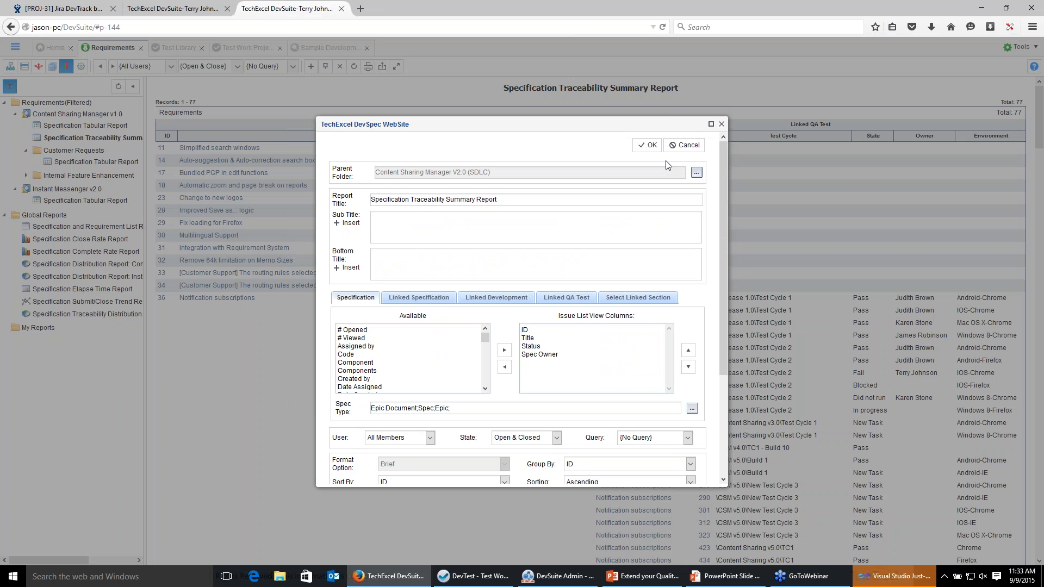
pyautogui.click(654, 146)
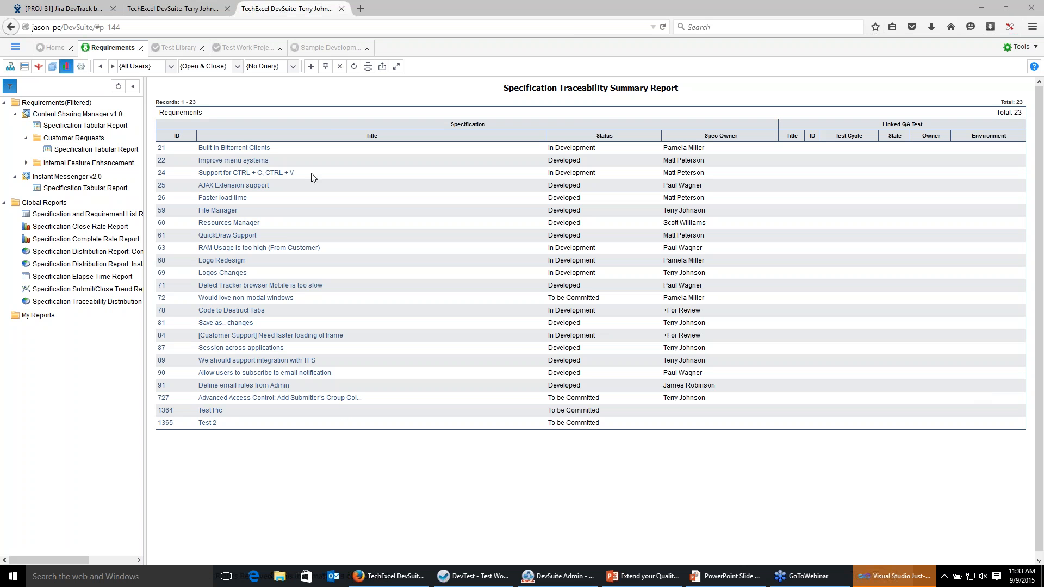
# Set the traceability report's parent folder space back to Content Sharing Manager v1.0 and regenerate it.
pyautogui.click(325, 66)
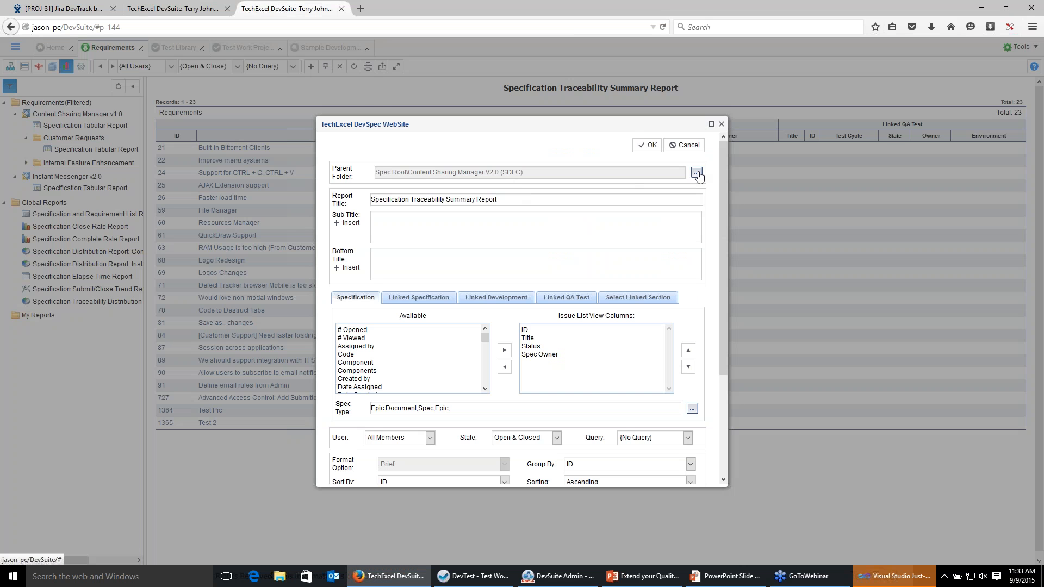
pyautogui.click(698, 174)
pyautogui.click(466, 196)
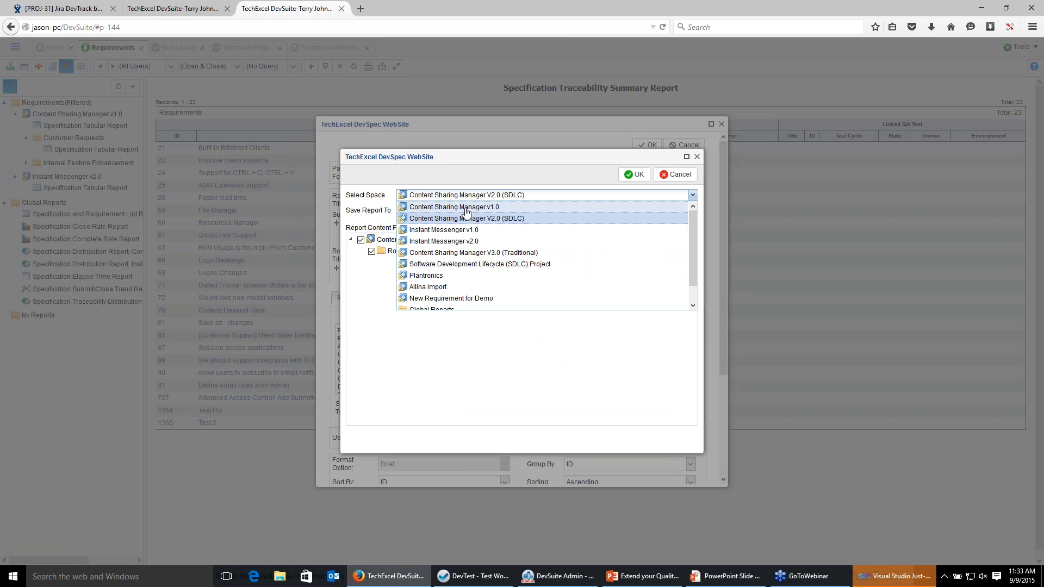
pyautogui.click(466, 209)
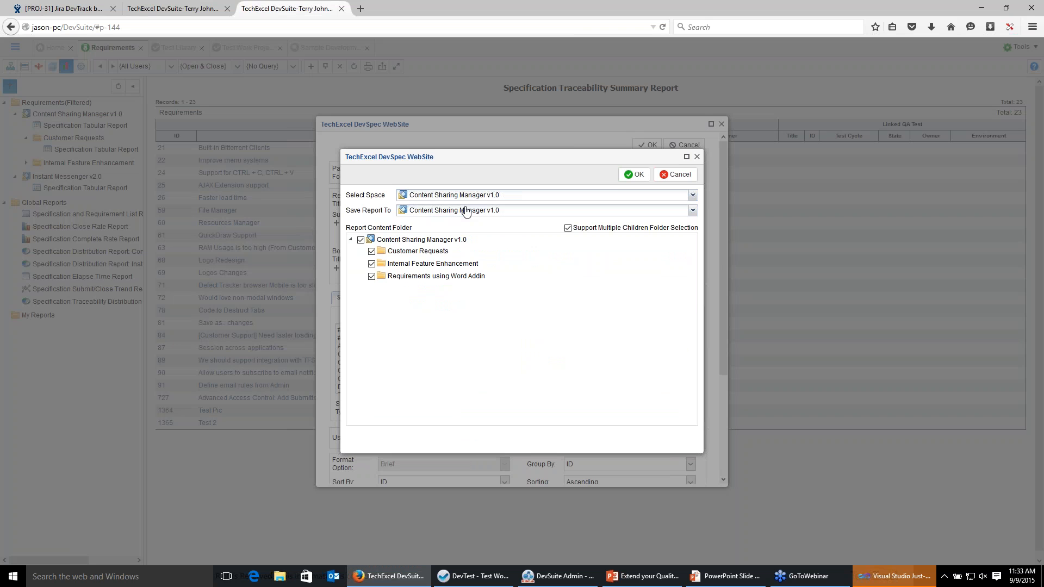
pyautogui.click(628, 181)
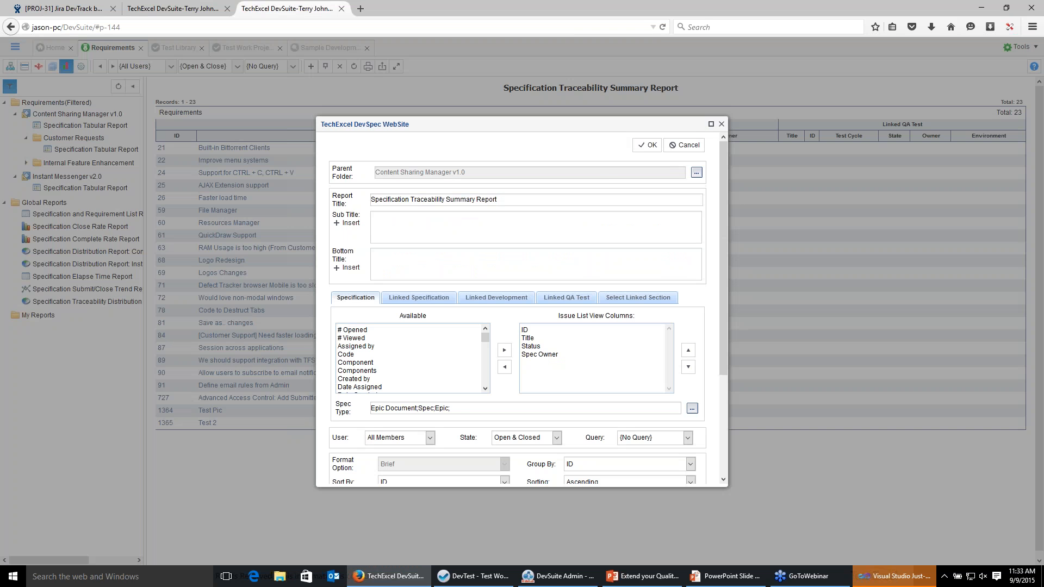
pyautogui.click(652, 145)
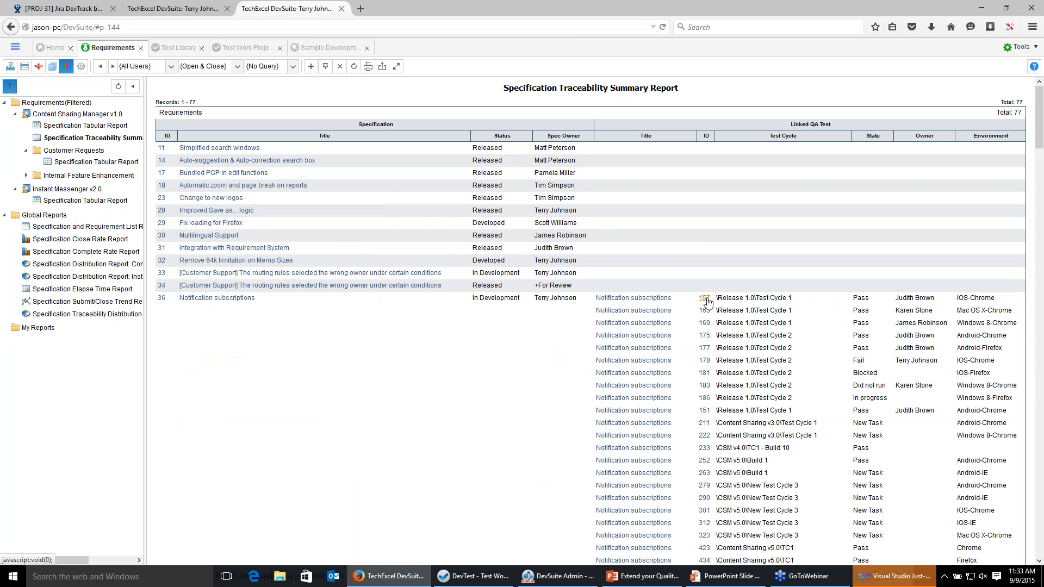
# Add Linked Development to the traceability report's selected link sections and regenerate the report.
pyautogui.click(325, 66)
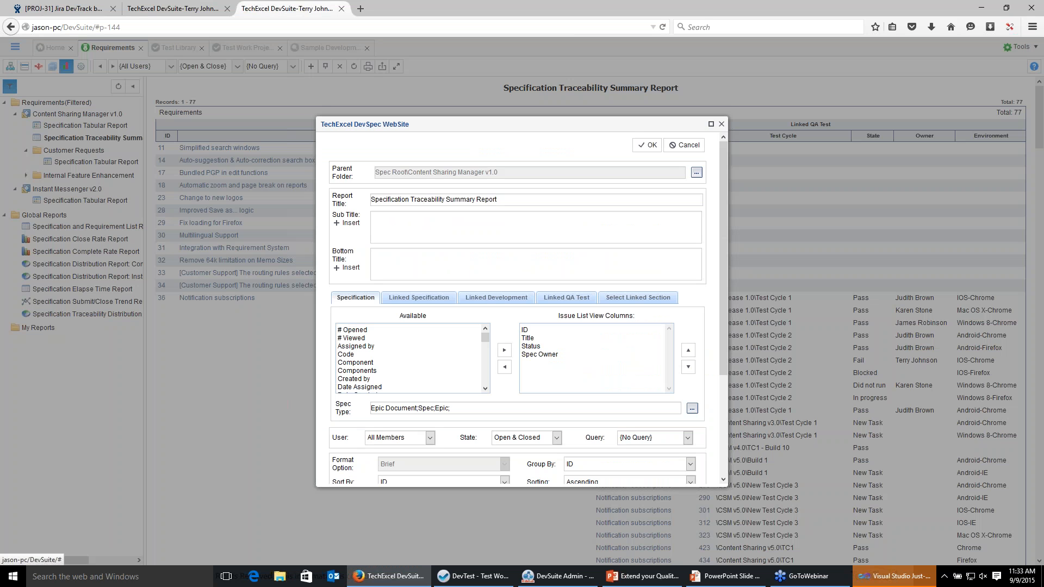
pyautogui.click(491, 298)
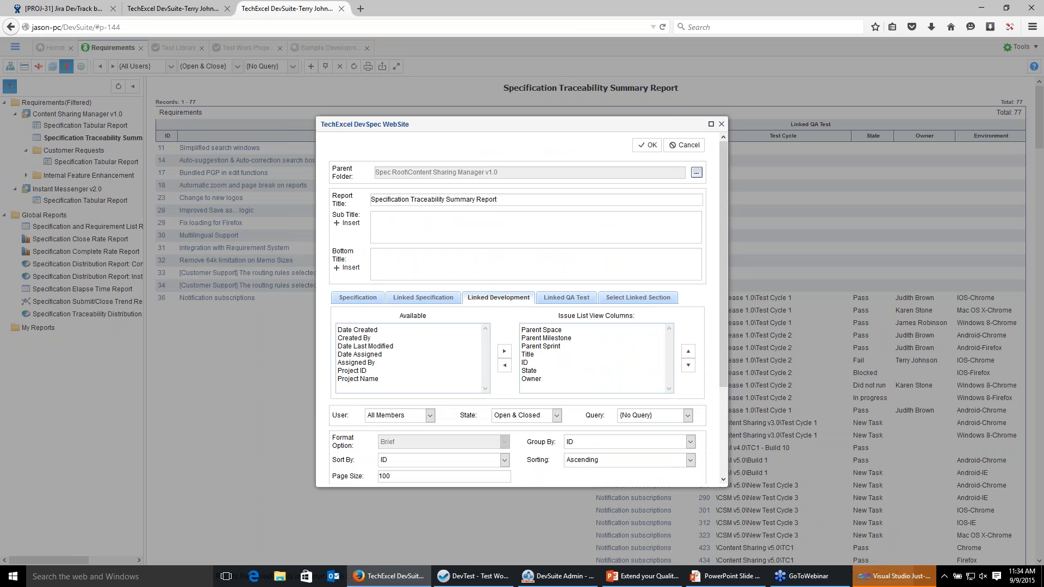
pyautogui.click(649, 303)
pyautogui.click(383, 338)
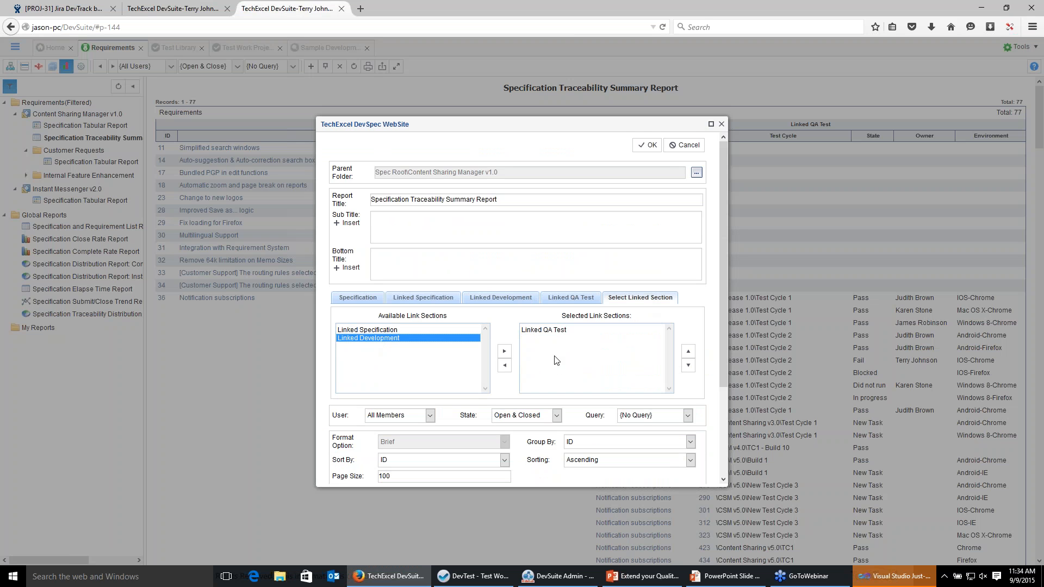
pyautogui.click(504, 351)
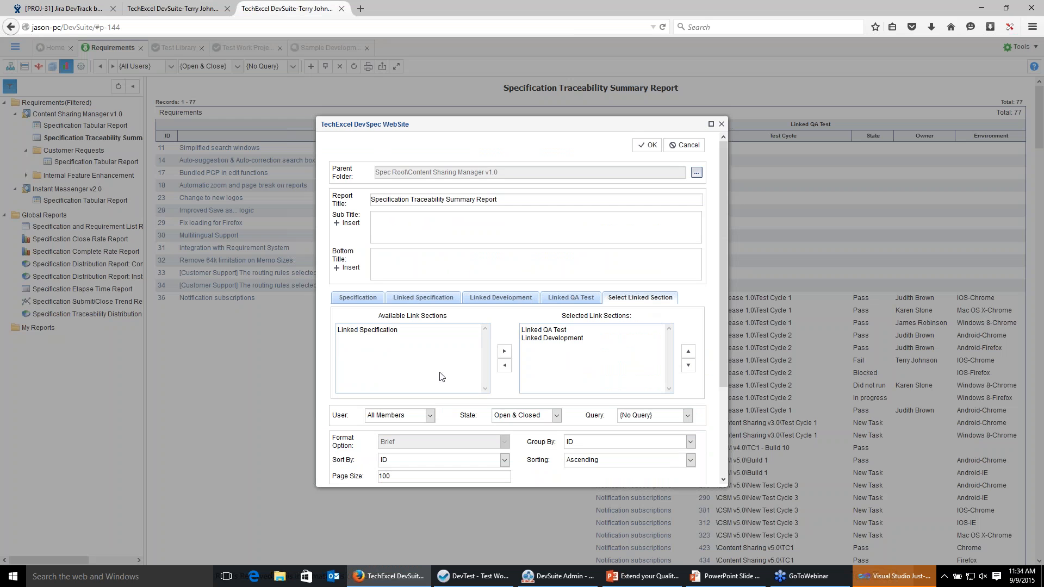
pyautogui.click(647, 146)
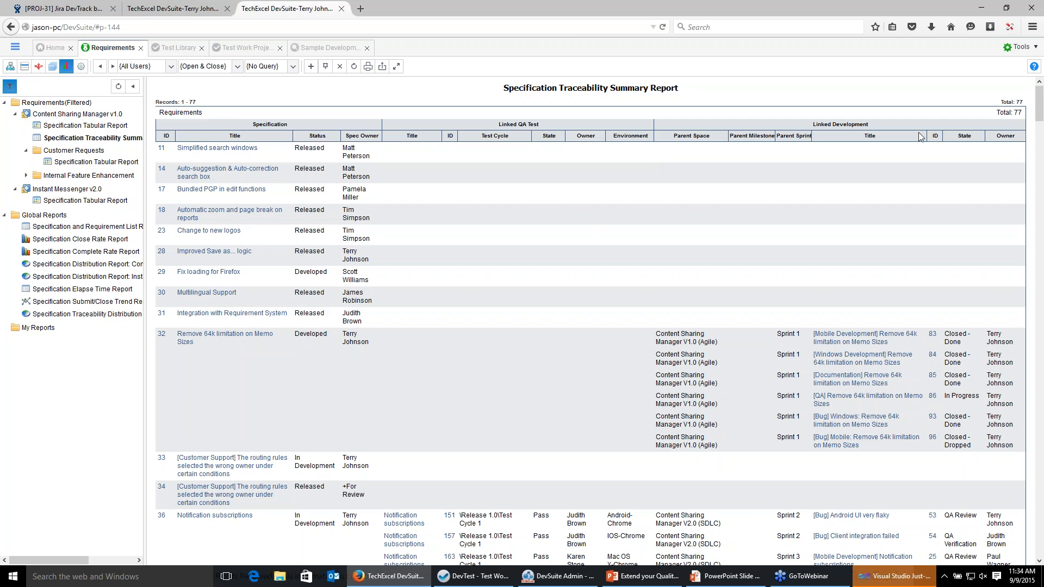
# Scroll through the traceability report's linked QA tests and linked development items.
pyautogui.scroll(-6, 546, 386)
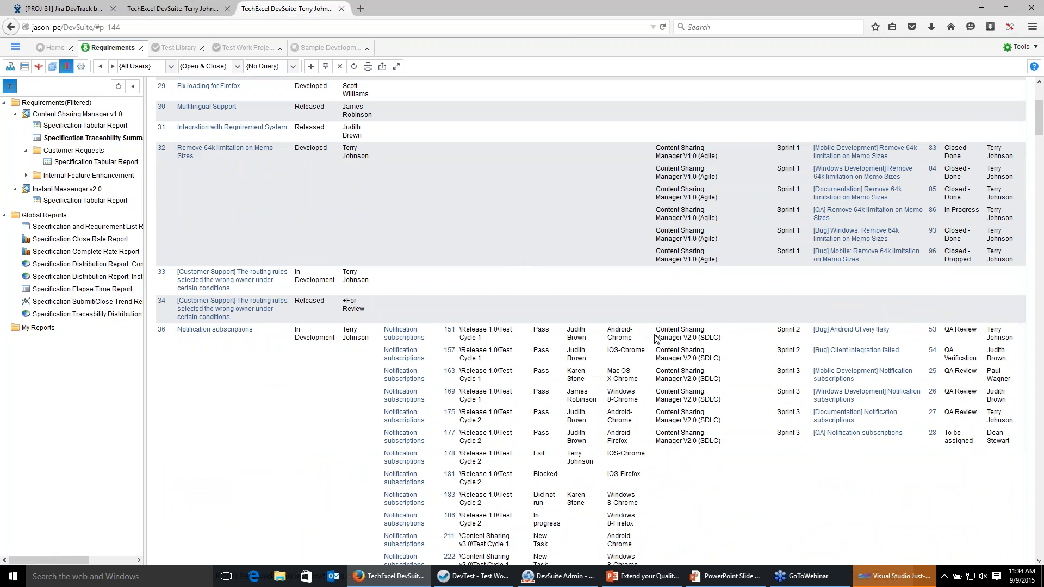
pyautogui.scroll(-2, 651, 348)
pyautogui.scroll(-20, 651, 348)
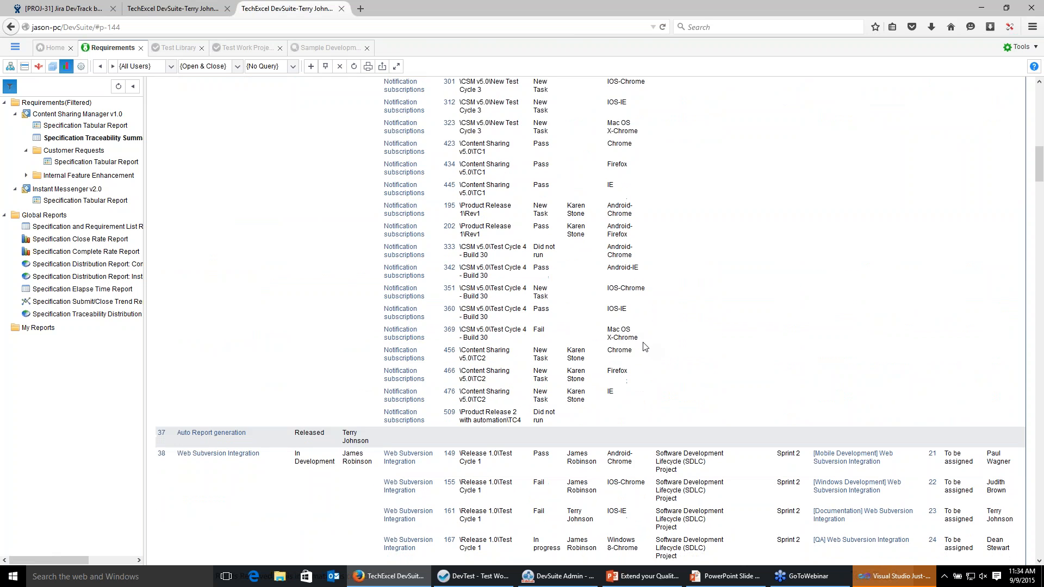
pyautogui.scroll(-2, 644, 346)
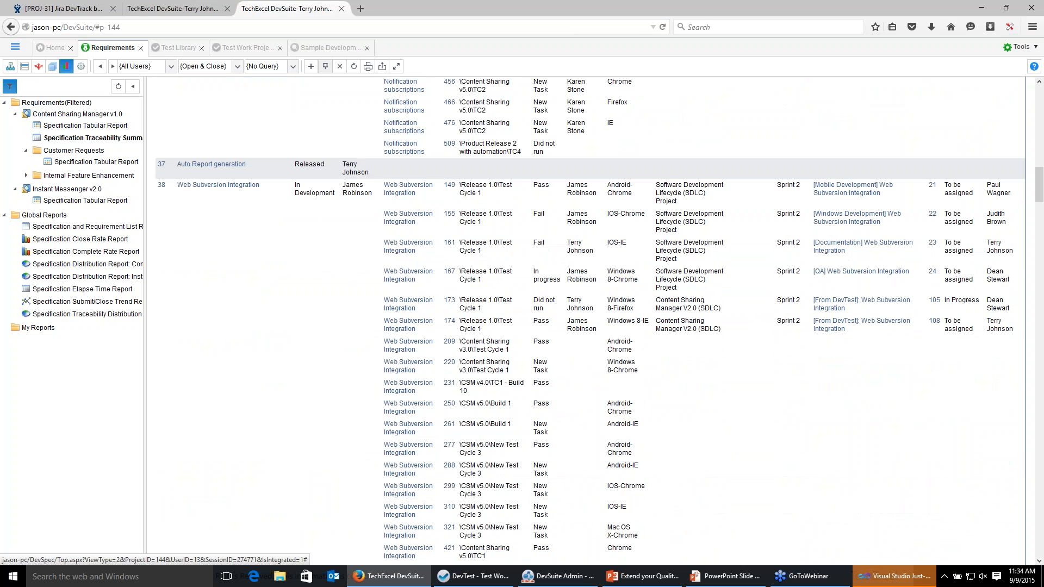
pyautogui.click(325, 66)
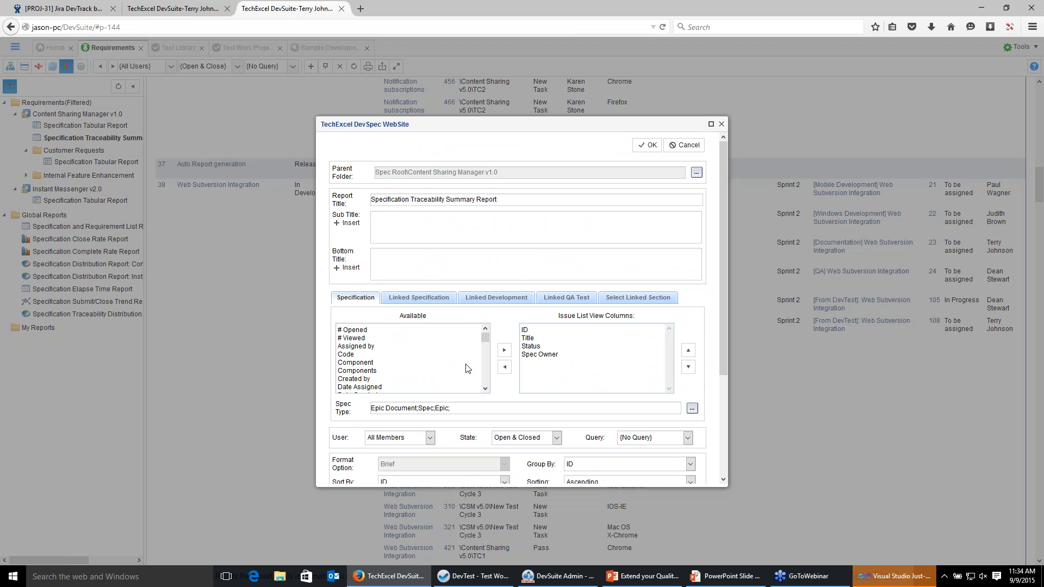
pyautogui.click(686, 145)
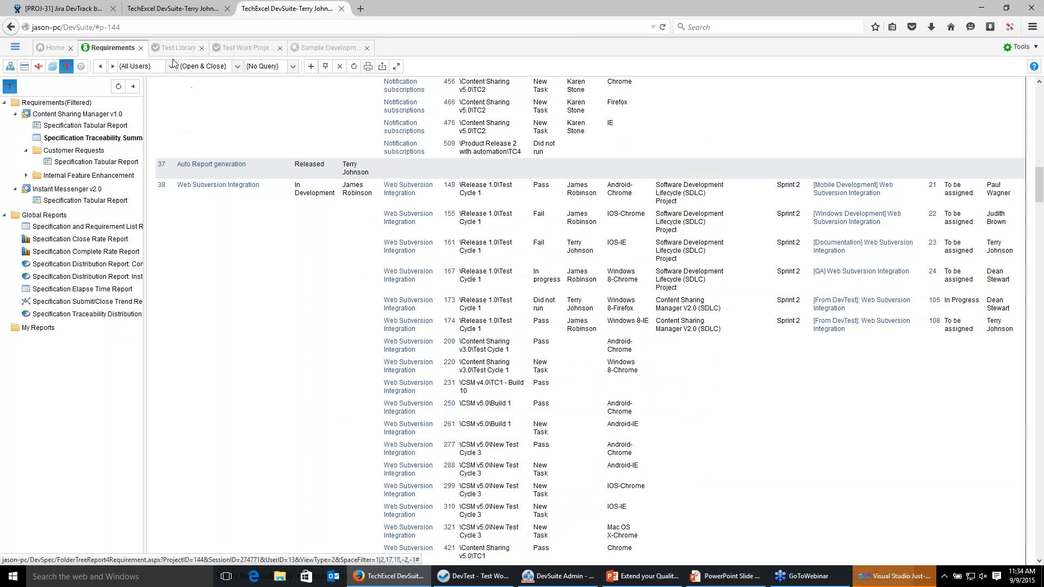
# Open the Team Summary Report from the sample reports in the test work project's report view.
pyautogui.click(251, 50)
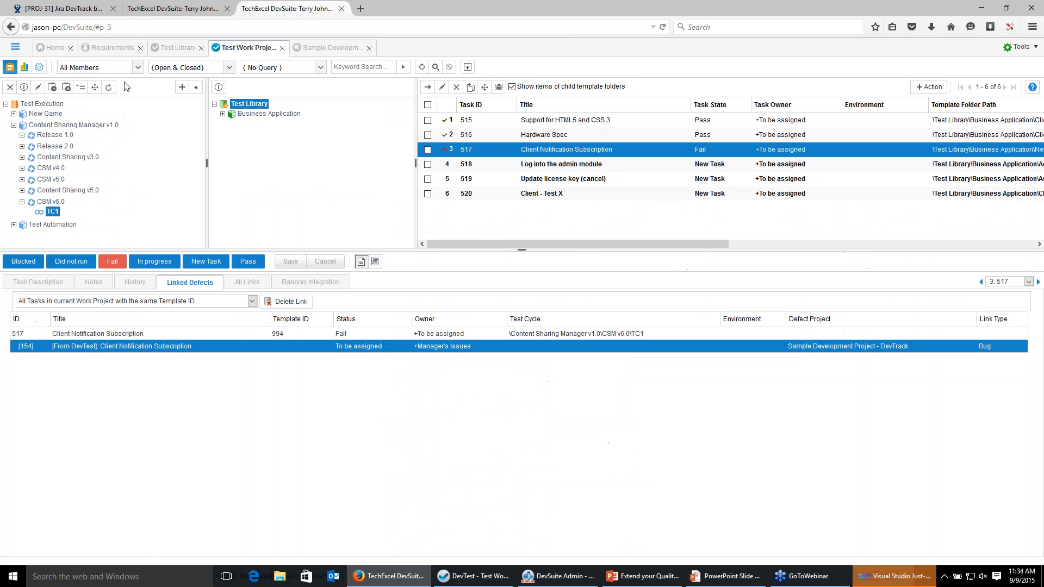
pyautogui.click(24, 67)
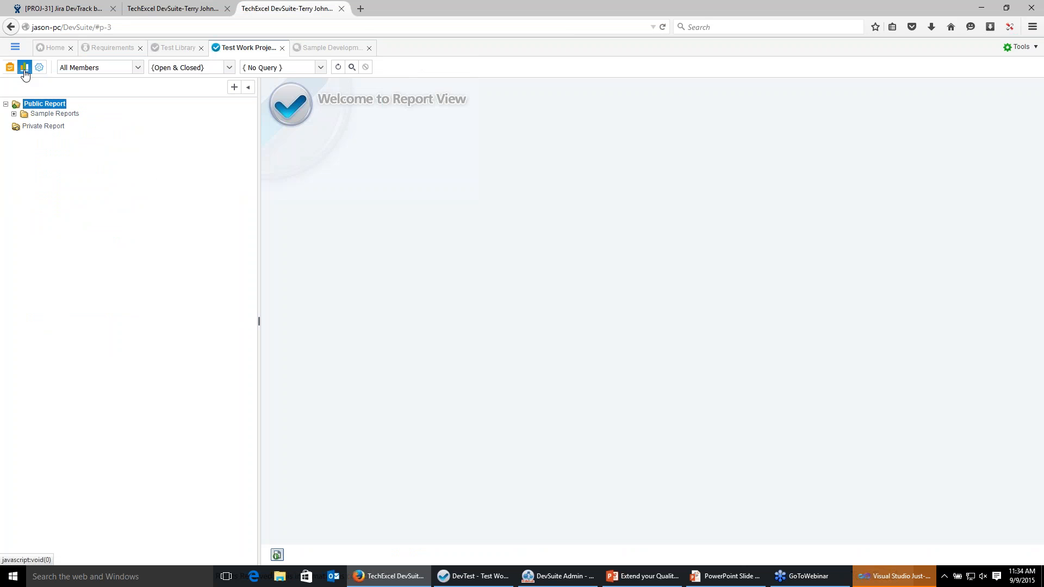
pyautogui.click(14, 115)
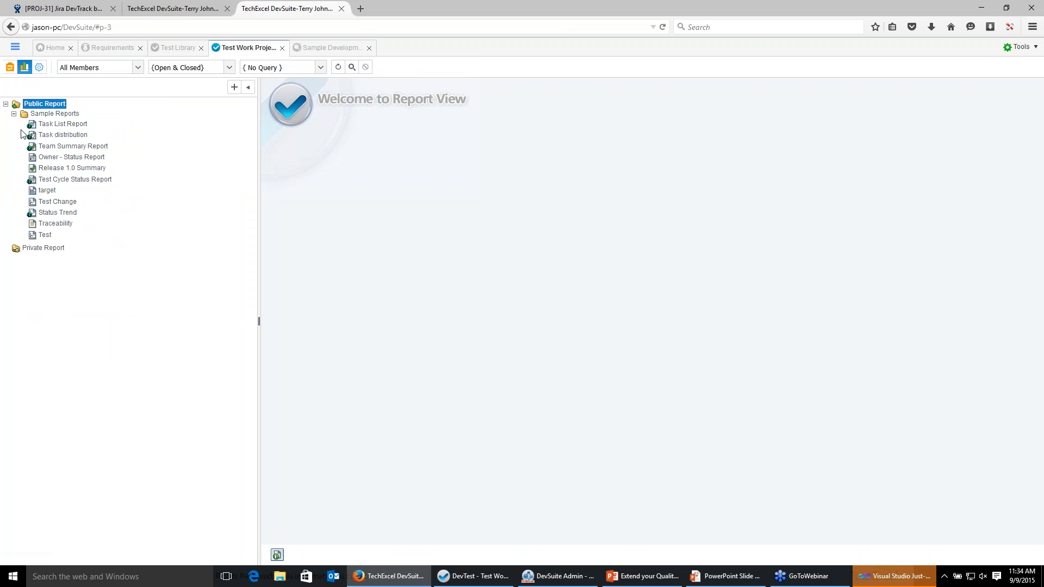
pyautogui.click(61, 147)
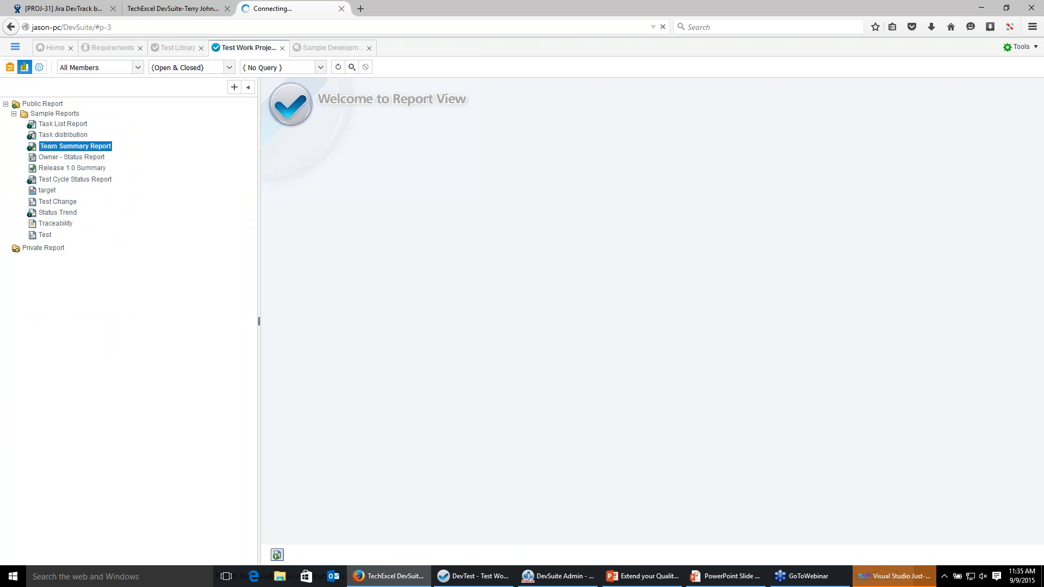
# Open the Test Cycle Status Report, then the Status Trend report.
pyautogui.click(61, 180)
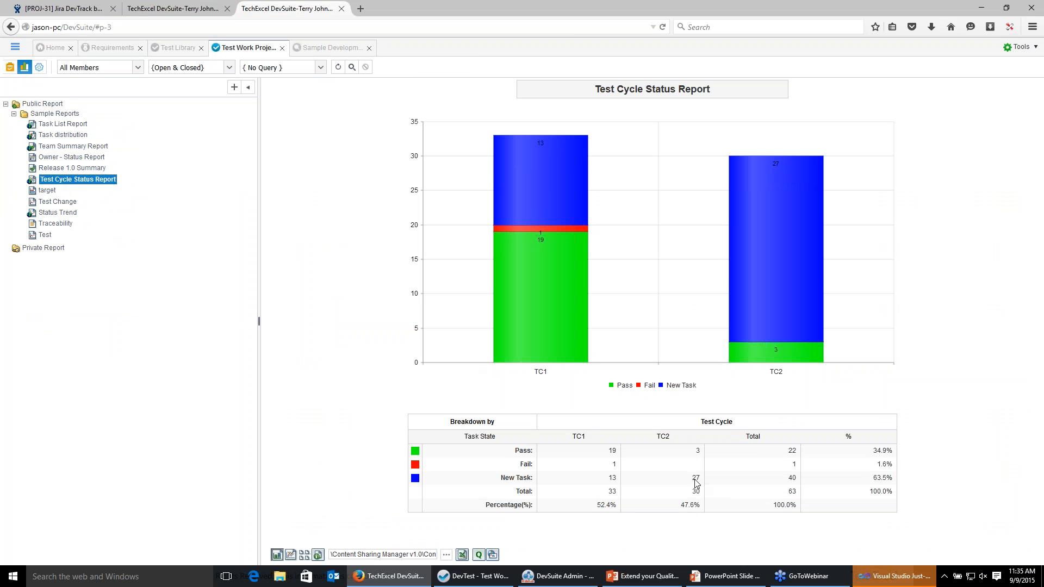
pyautogui.moveTo(528, 209)
pyautogui.click(59, 213)
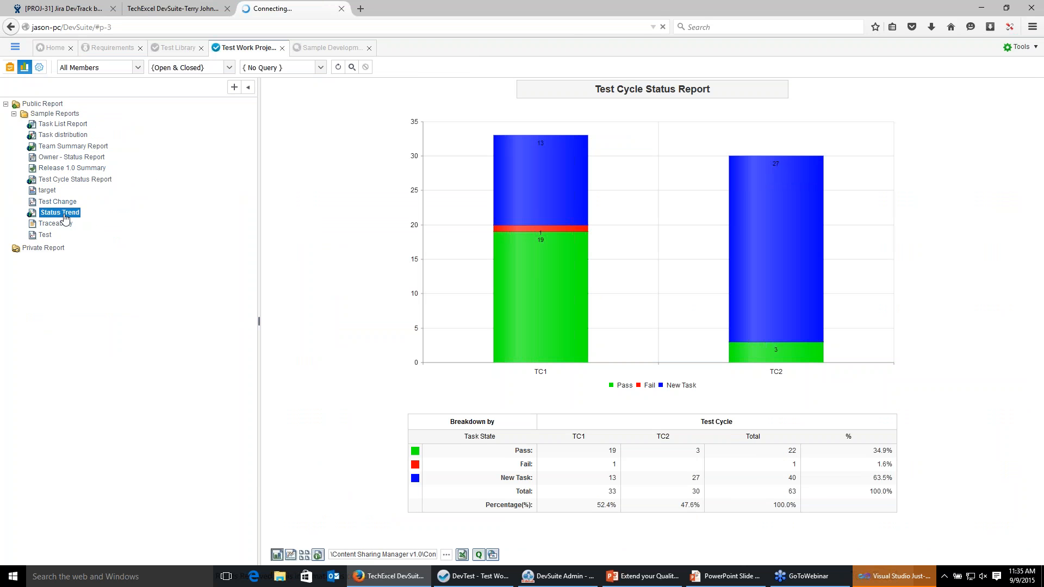
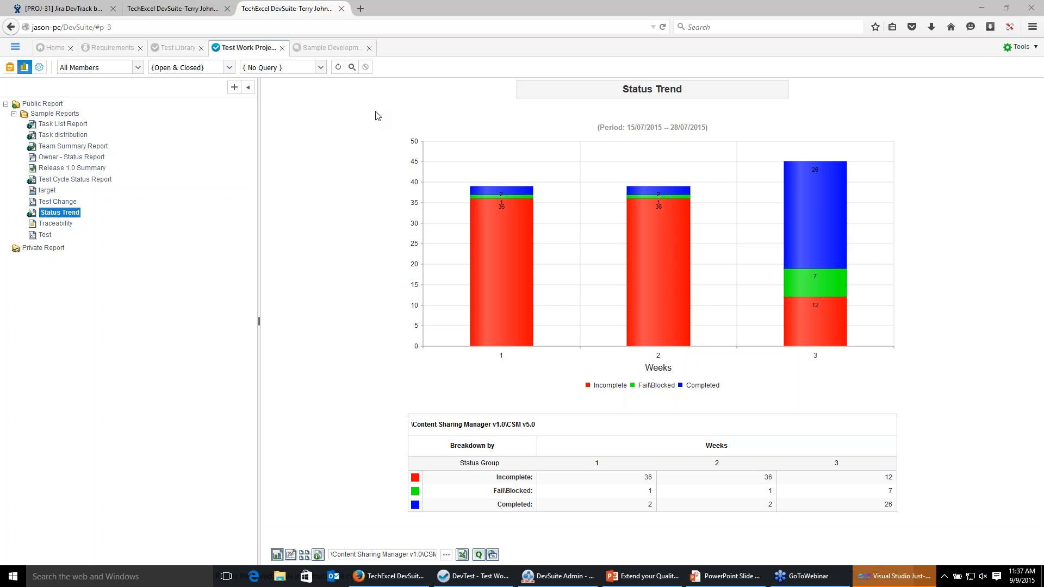
# Return to the test execution view and review the selected test task's all links and linked defects.
pyautogui.click(9, 67)
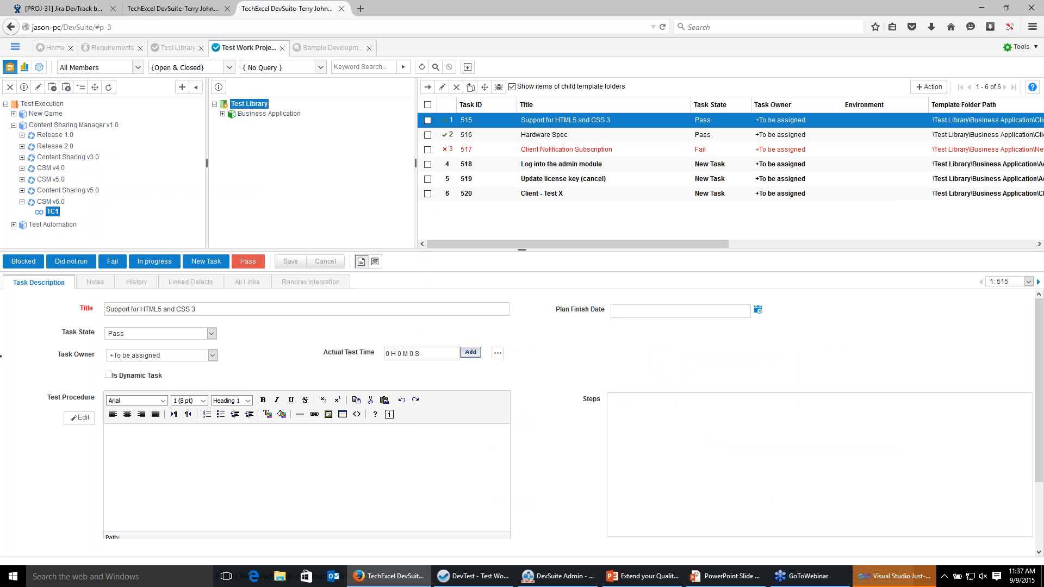
pyautogui.click(246, 283)
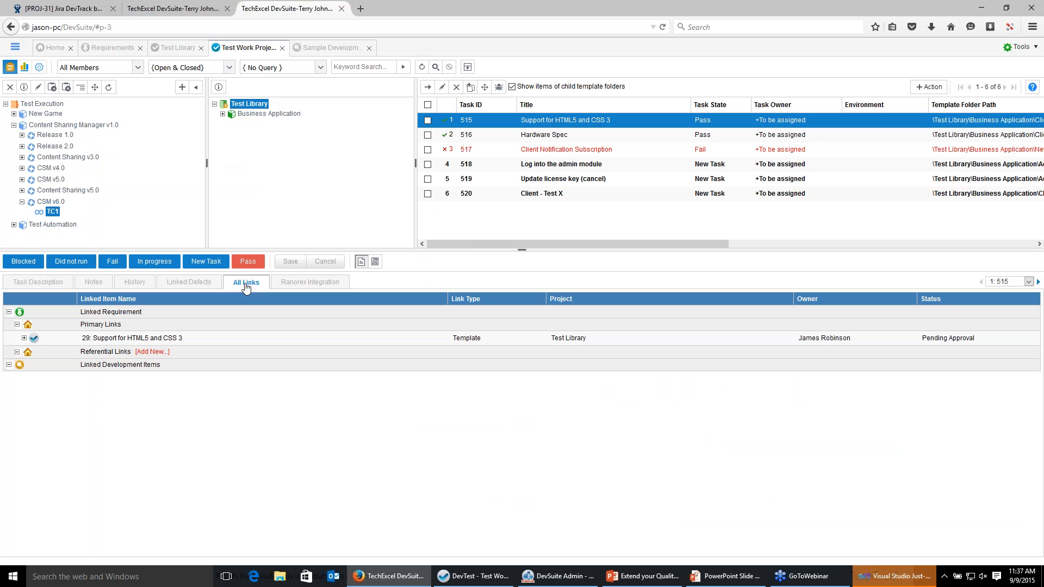
pyautogui.click(193, 287)
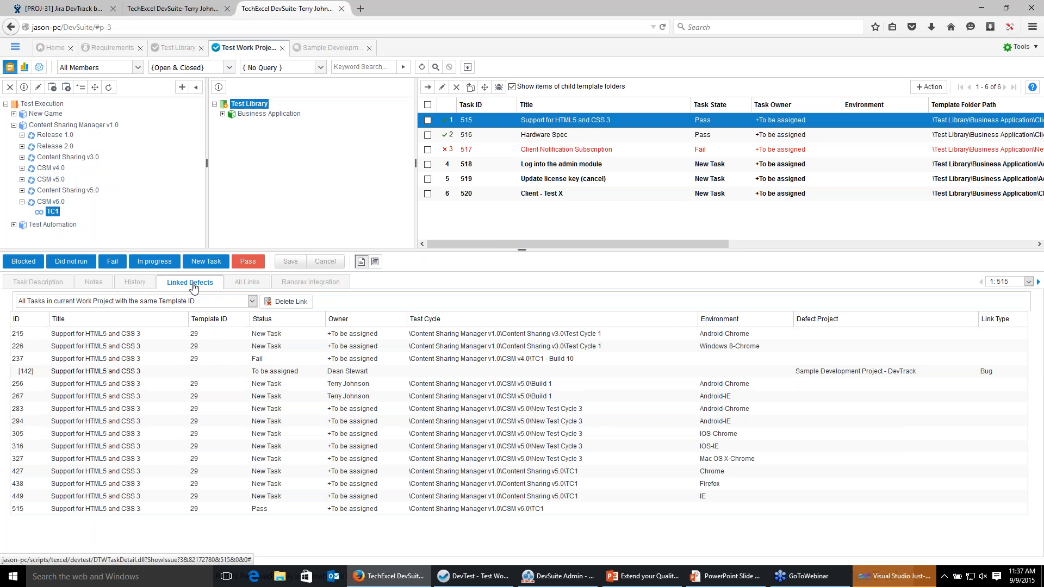
# Open linked defect 142 from the test task's linked defects to view its DevTrack task information.
pyautogui.click(70, 373)
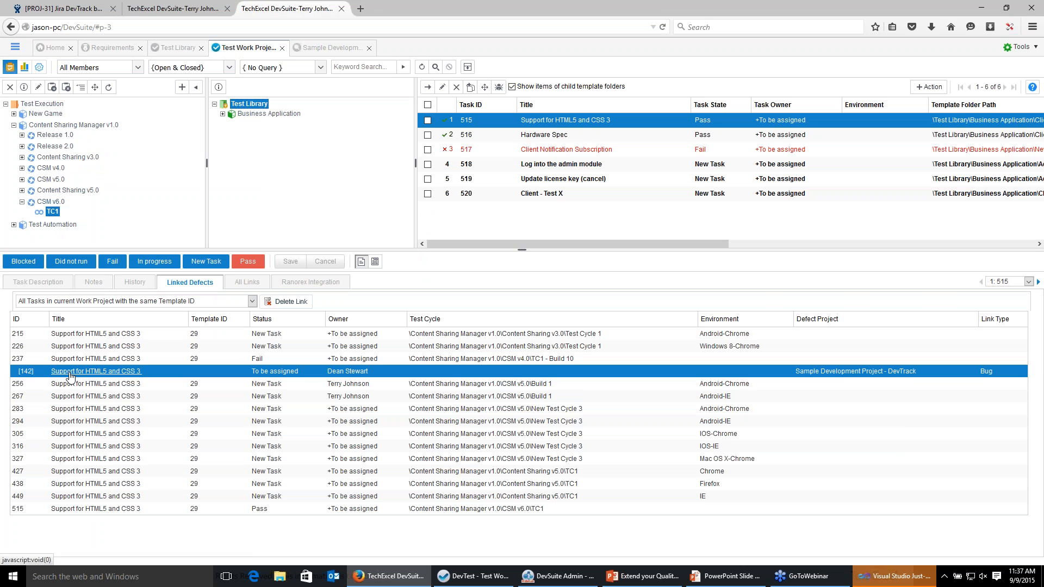
pyautogui.click(70, 372)
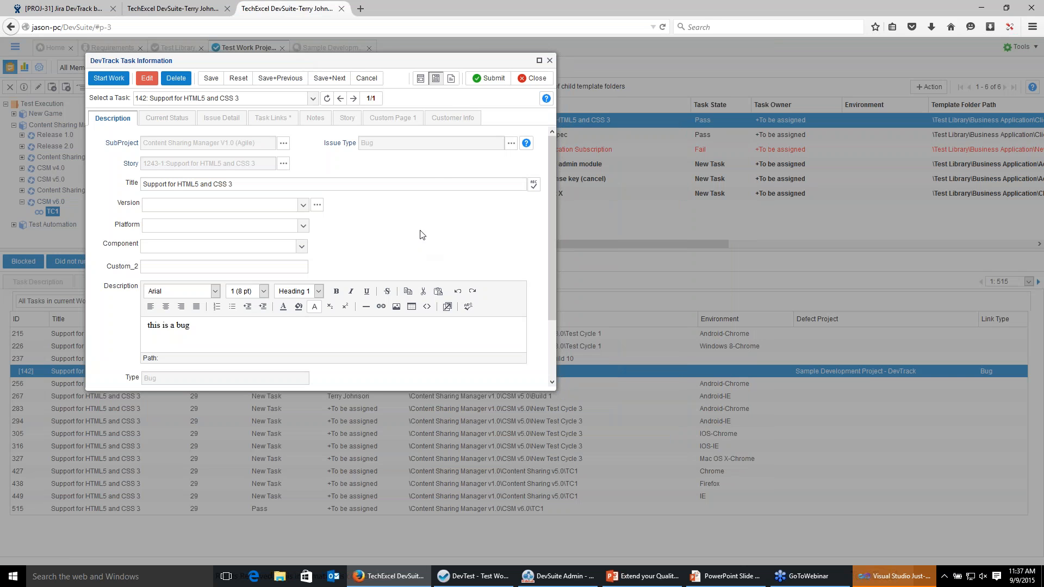
pyautogui.click(537, 78)
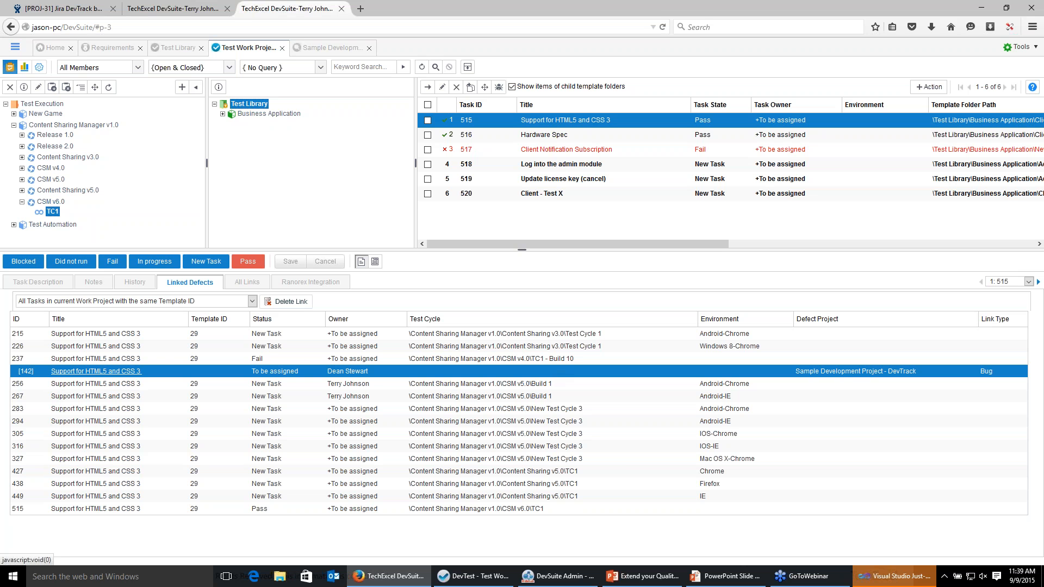
pyautogui.click(96, 372)
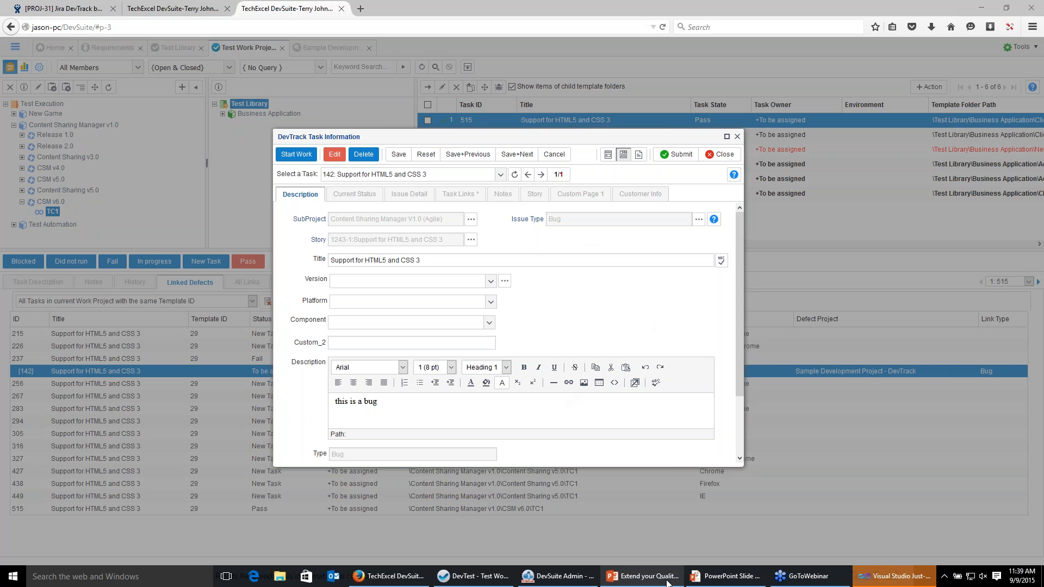
# Switch to PowerPoint and return to the running slide show on its closing thank-you slide.
pyautogui.moveTo(659, 581)
pyautogui.click(628, 525)
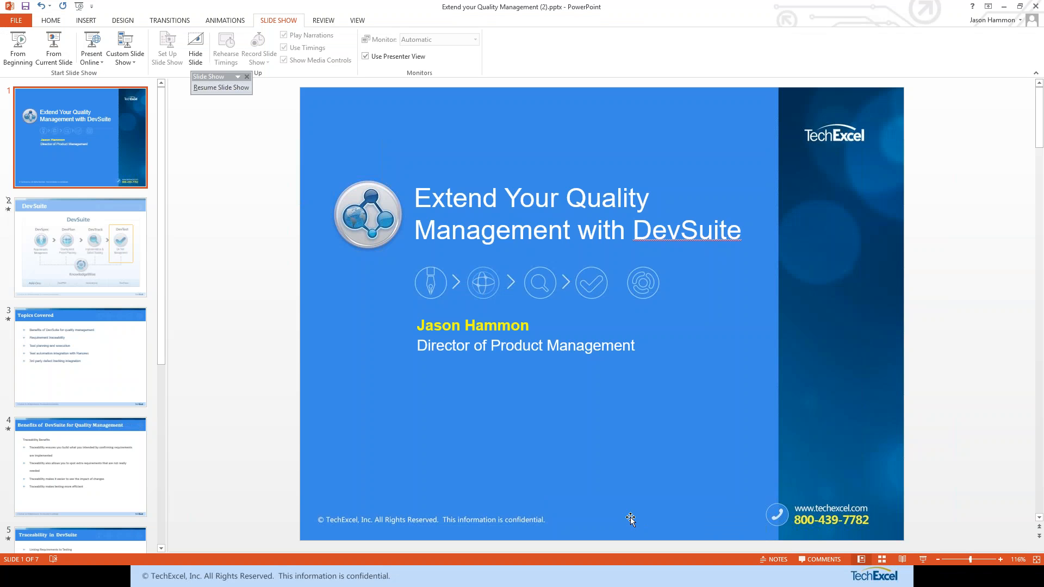
pyautogui.hotkey('alt', 'Tab')
pyautogui.hotkey('alt', 'Tab')
pyautogui.hotkey('alt', 'Tab')
pyautogui.hotkey('alt', 'Tab')
pyautogui.hotkey('alt', 'Tab')
pyautogui.hotkey('alt', 'Tab')
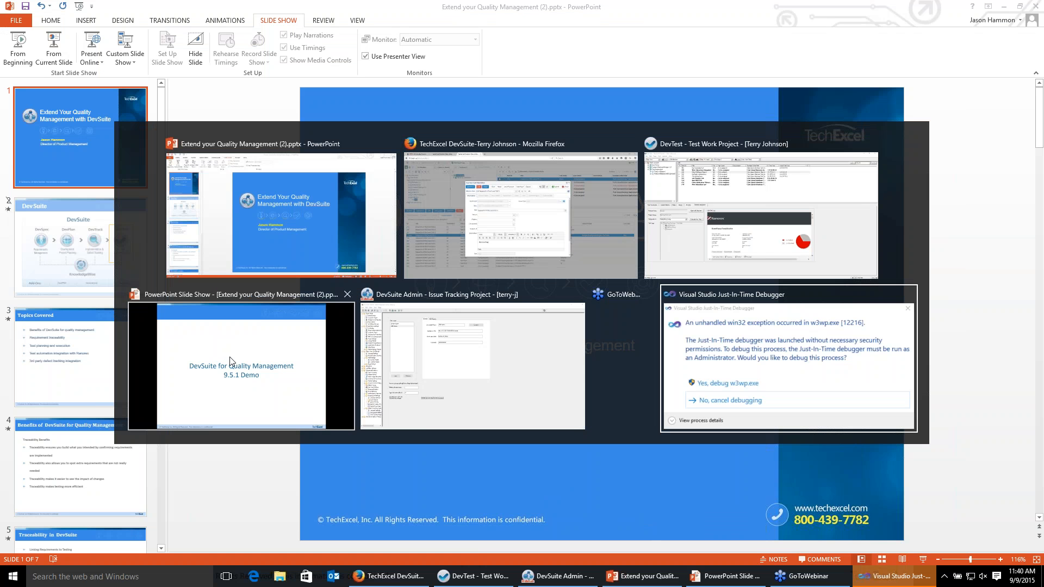
pyautogui.hotkey('alt', 'Tab')
pyautogui.hotkey('alt', 'Tab')
pyautogui.hotkey('alt', 'Tab')
pyautogui.hotkey('alt', 'Tab')
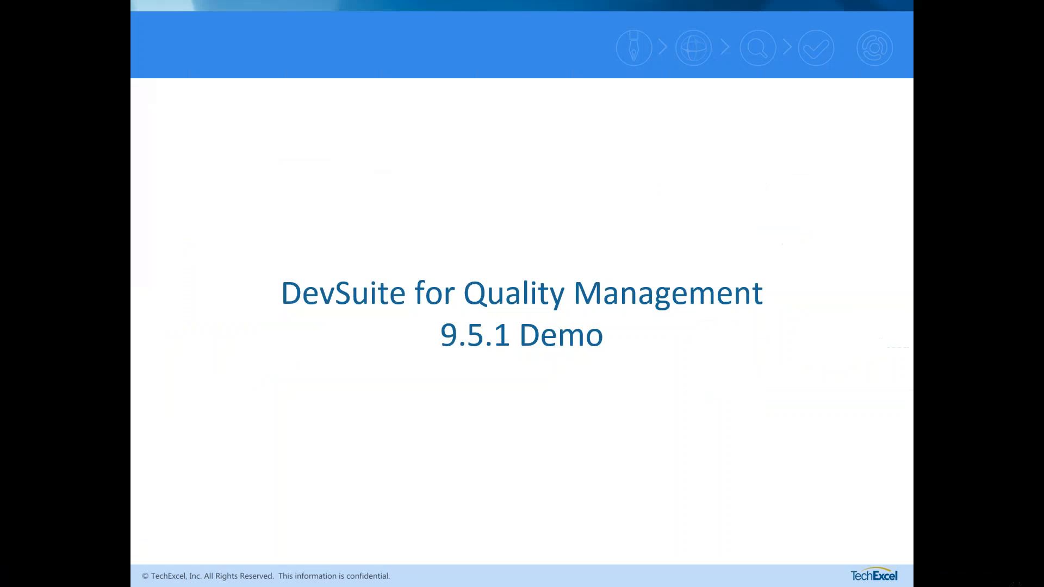
pyautogui.click(484, 319)
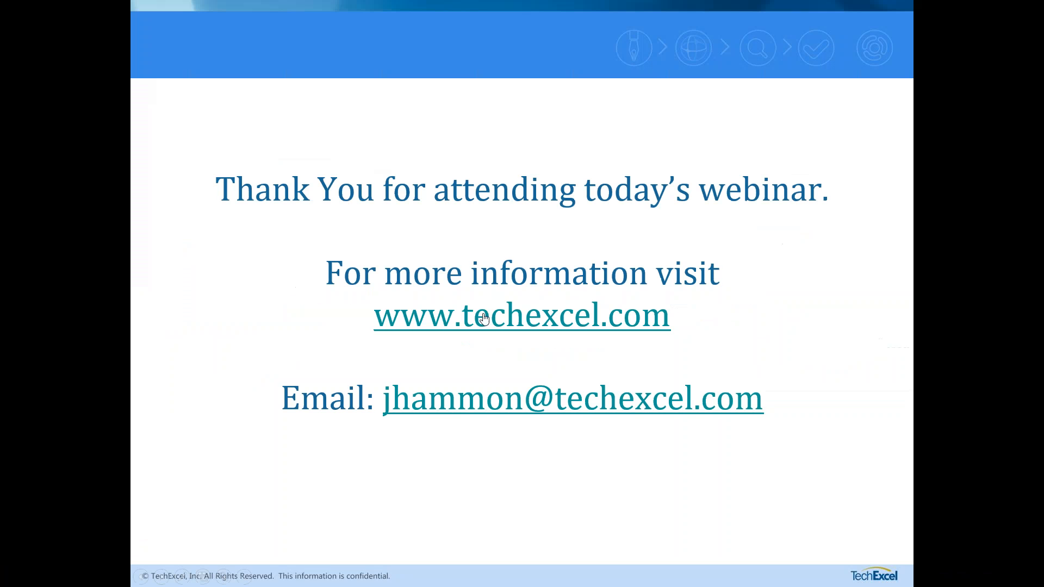